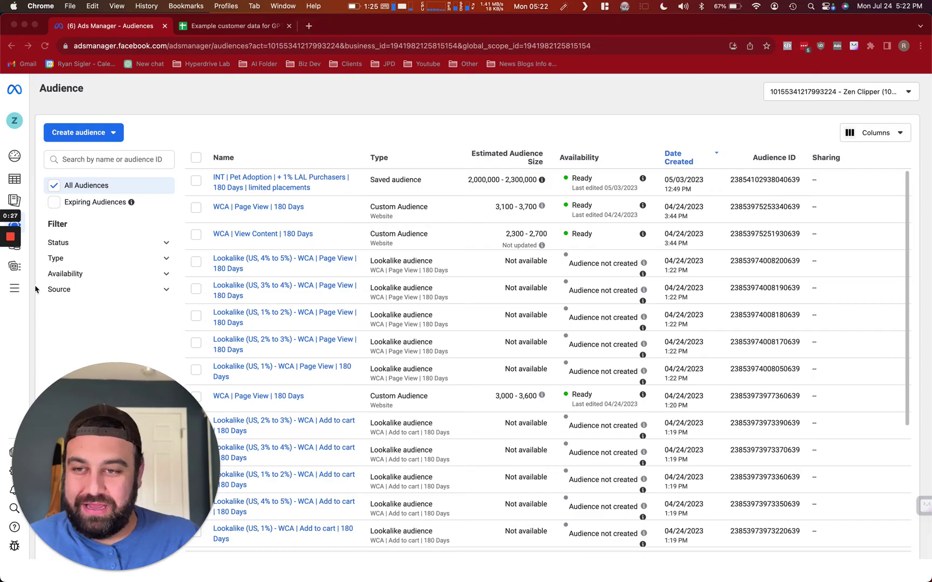
# Go to the Audiences page from the full list of business tools
pyautogui.moveTo(19, 291)
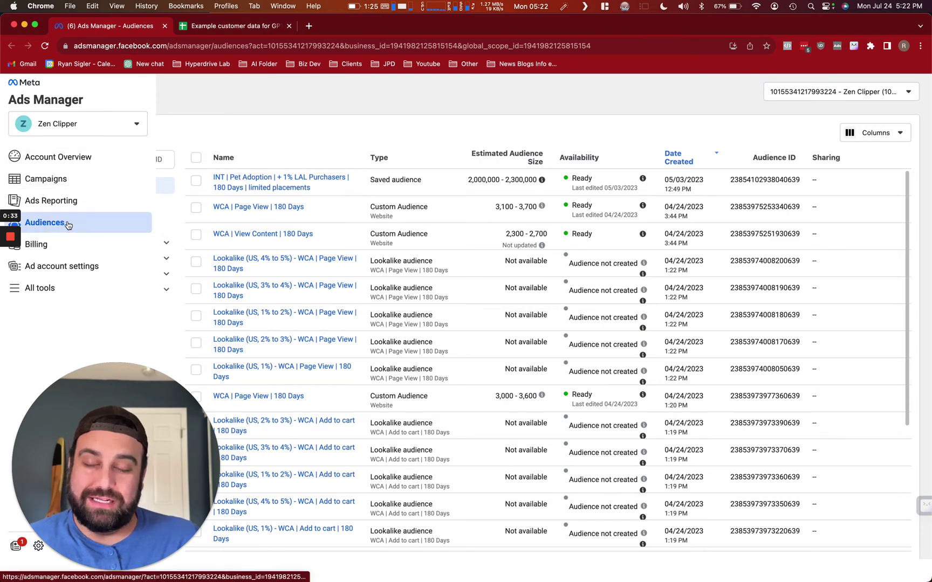
pyautogui.click(85, 290)
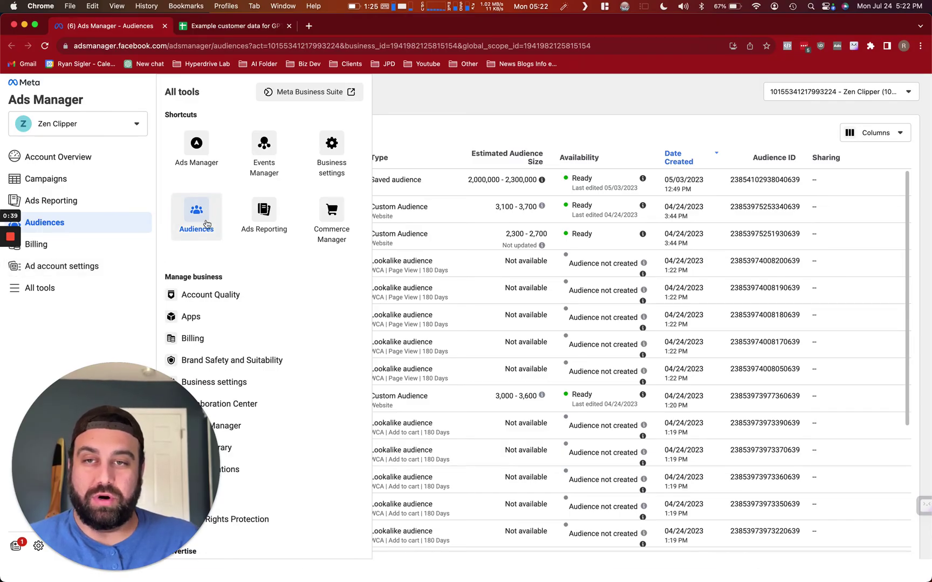
pyautogui.scroll(-8, 199, 239)
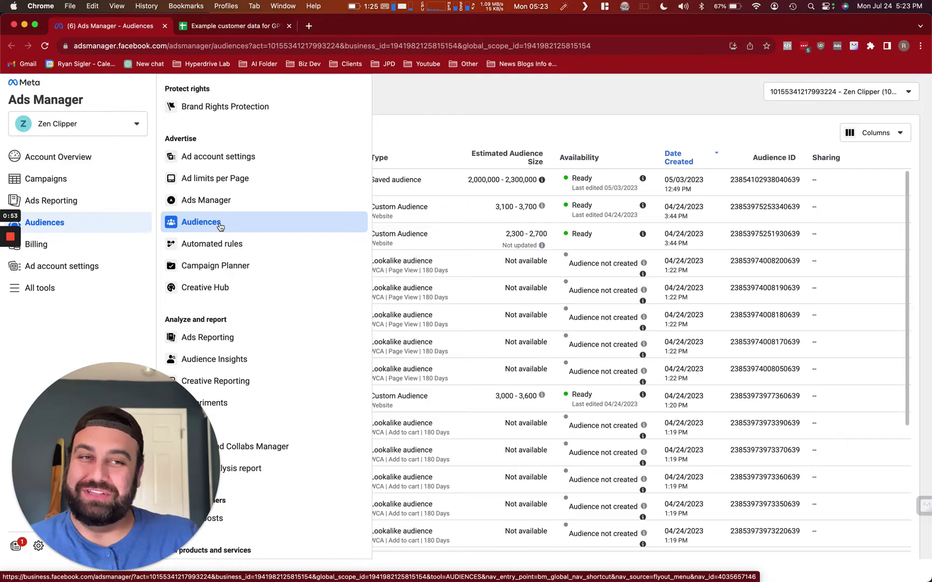
pyautogui.click(220, 227)
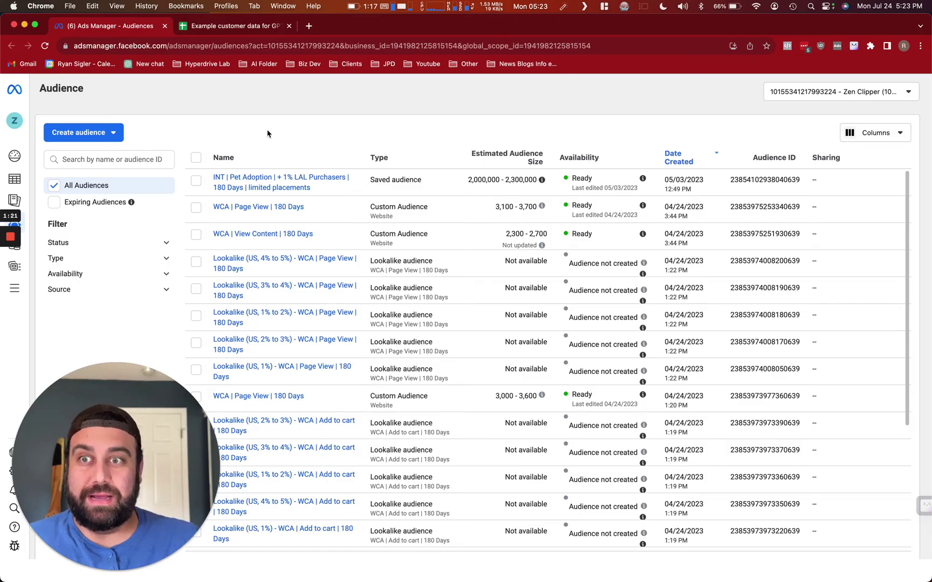
# Create a Custom Audience with Customer list as its source and continue
pyautogui.click(94, 135)
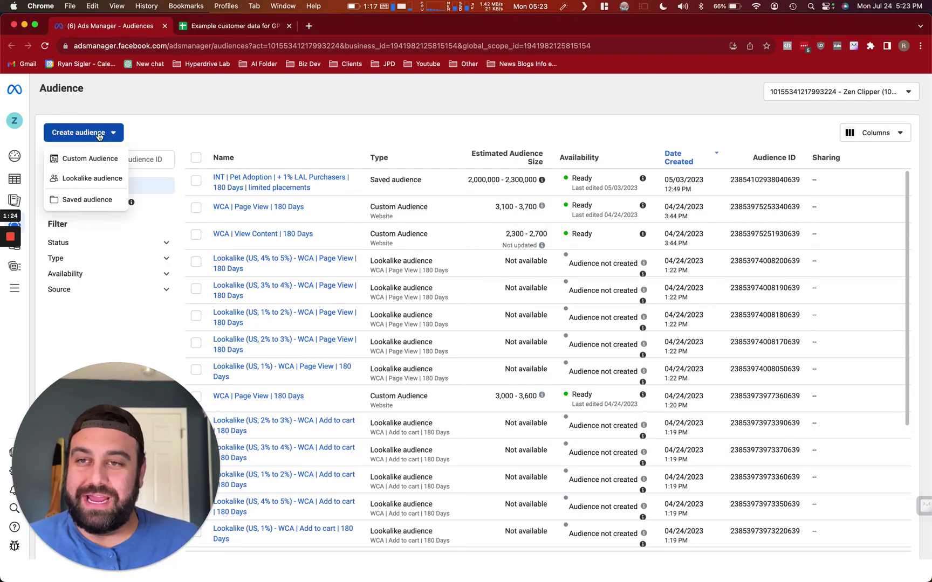
pyautogui.click(89, 162)
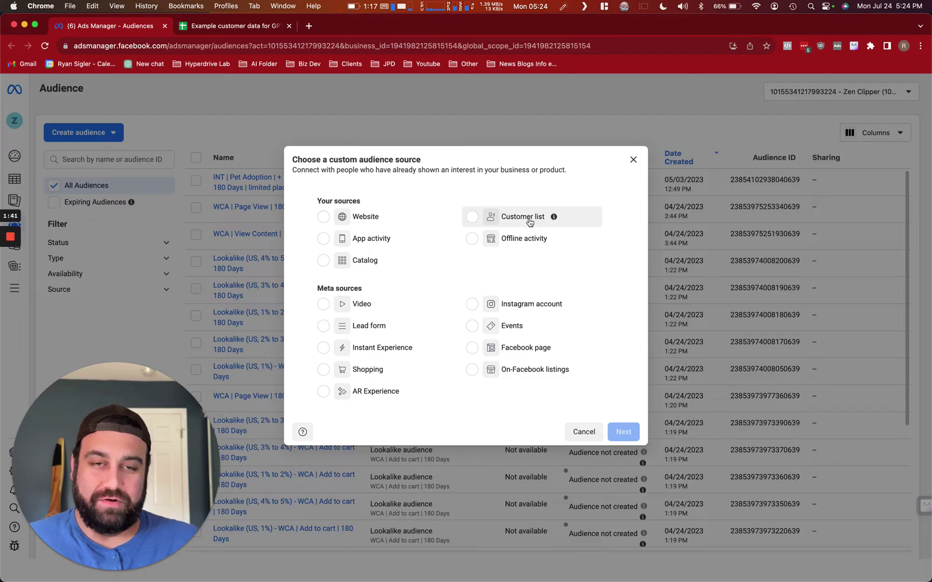
pyautogui.click(473, 217)
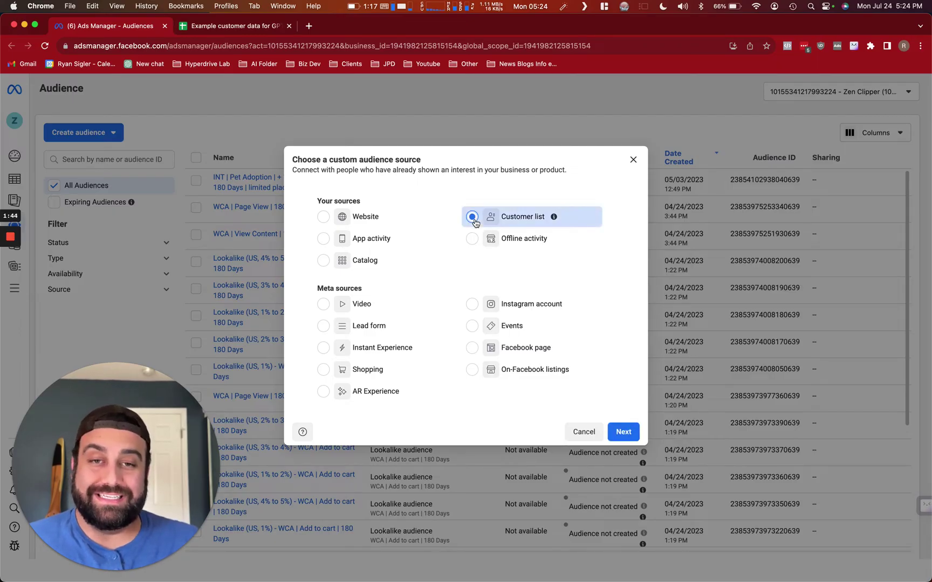
pyautogui.click(624, 432)
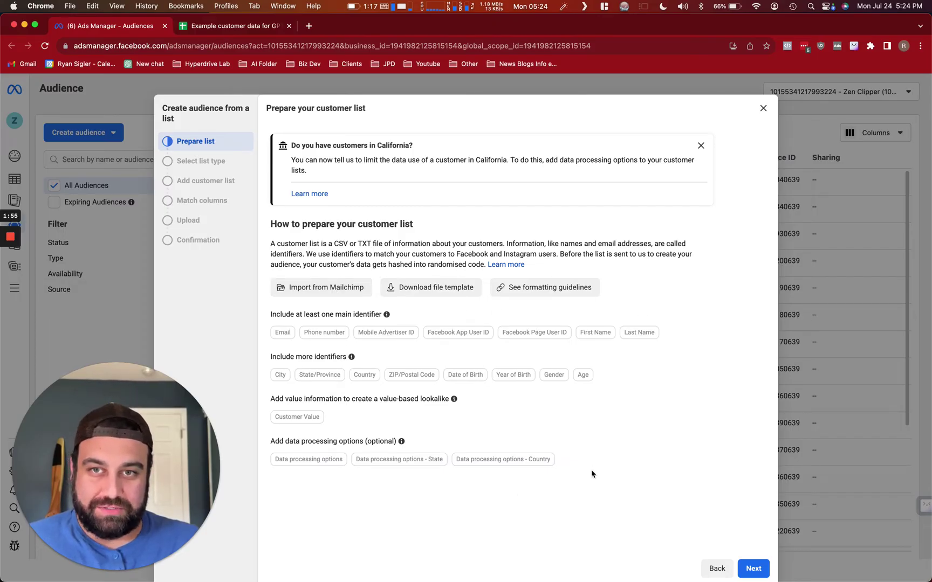
# Get past the list preparation guidance, answer Yes to including customer value, and continue to Add customer list
pyautogui.click(754, 571)
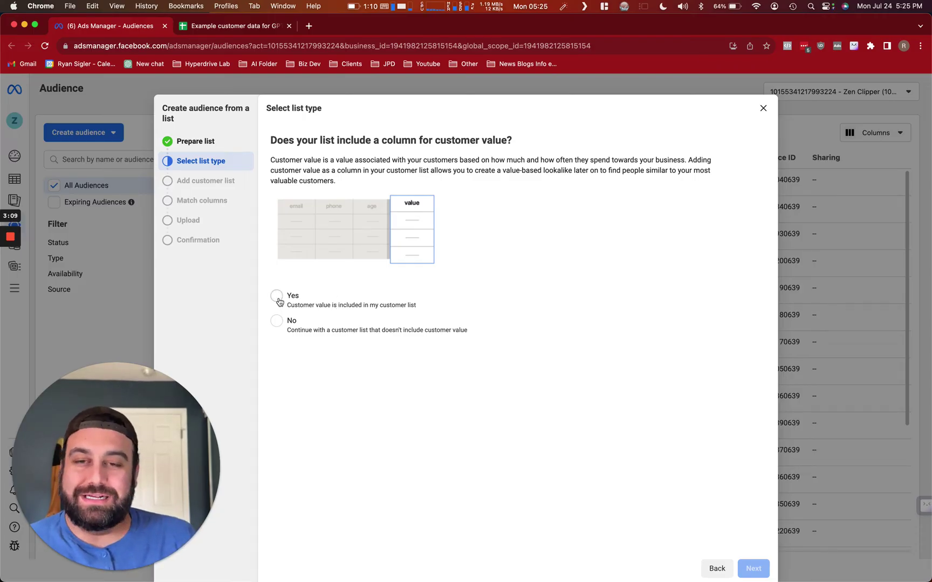
pyautogui.click(278, 299)
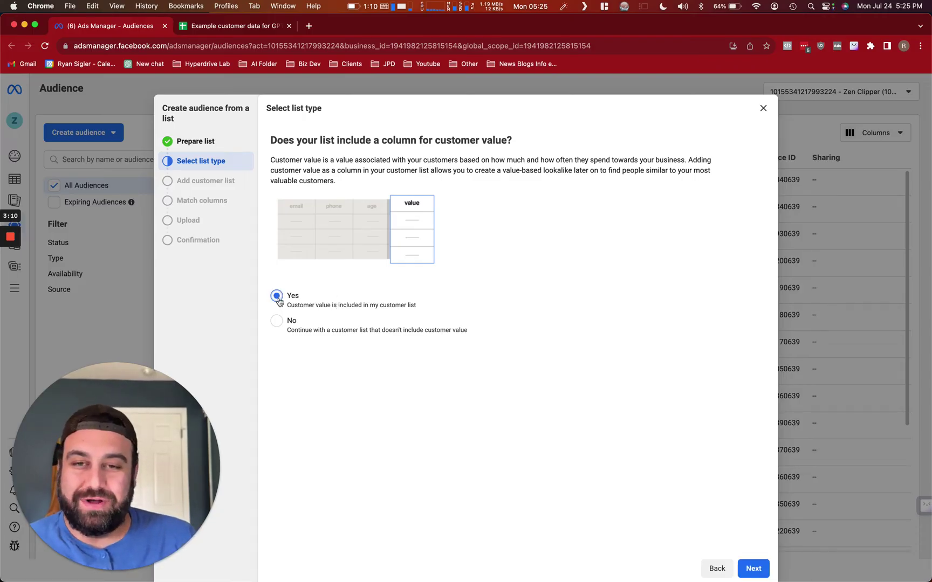
pyautogui.click(754, 569)
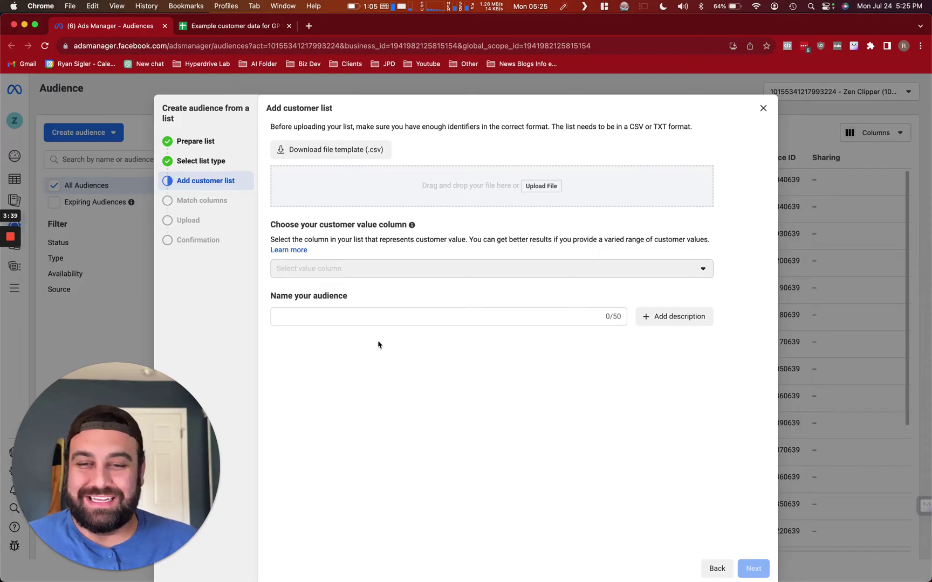
# Switch to the Example customer data for GPT V2 sheet and inspect the Name (B1) and Address (C1) headers
pyautogui.click(243, 27)
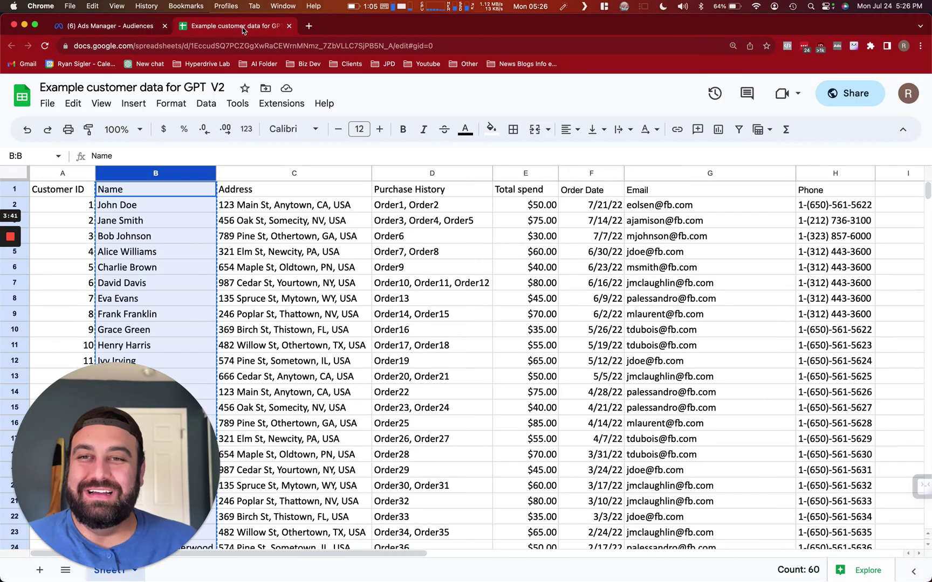
pyautogui.click(340, 263)
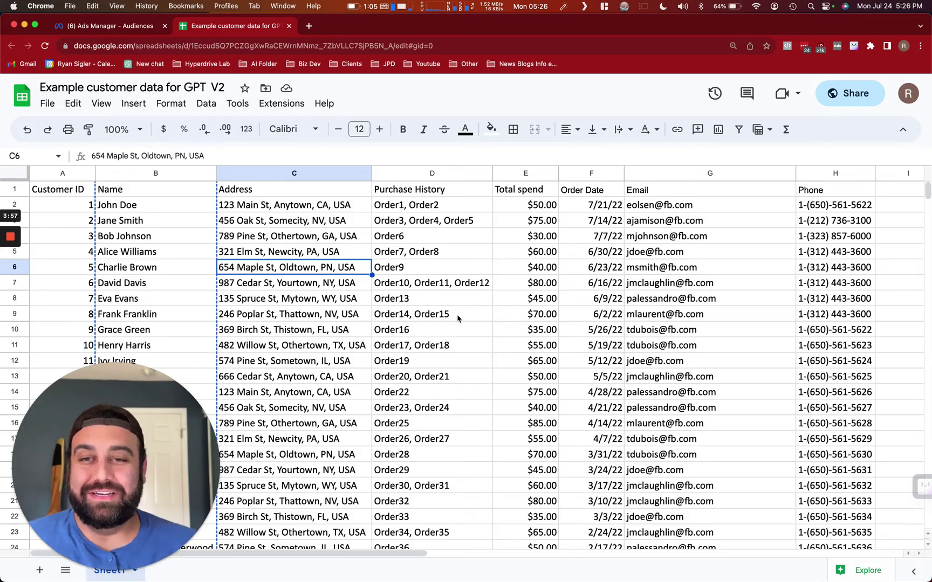
pyautogui.click(181, 192)
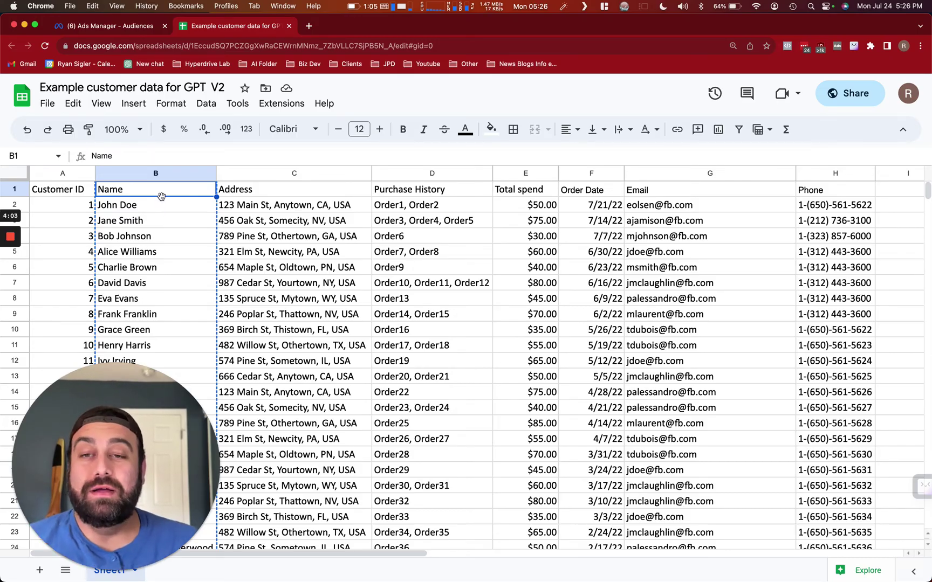
pyautogui.click(264, 195)
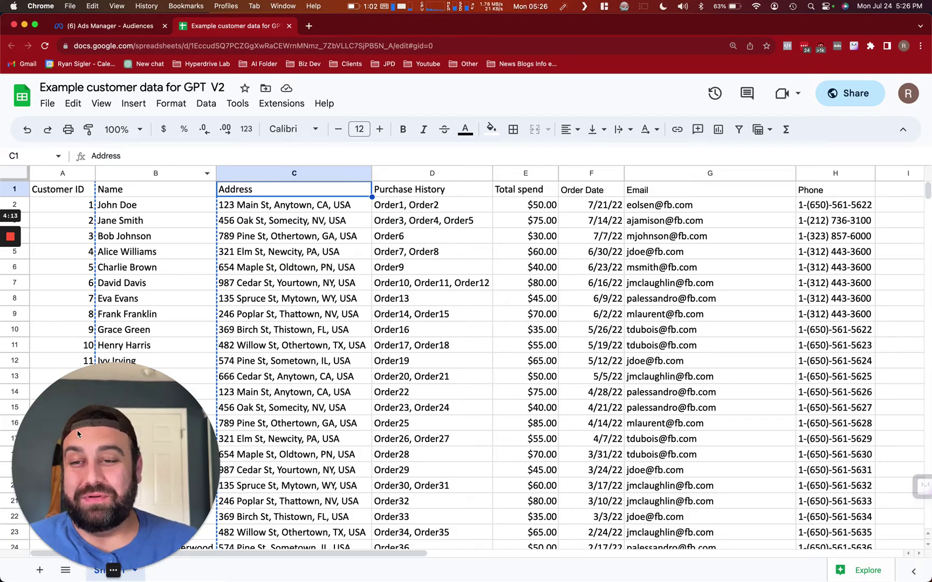
pyautogui.click(153, 196)
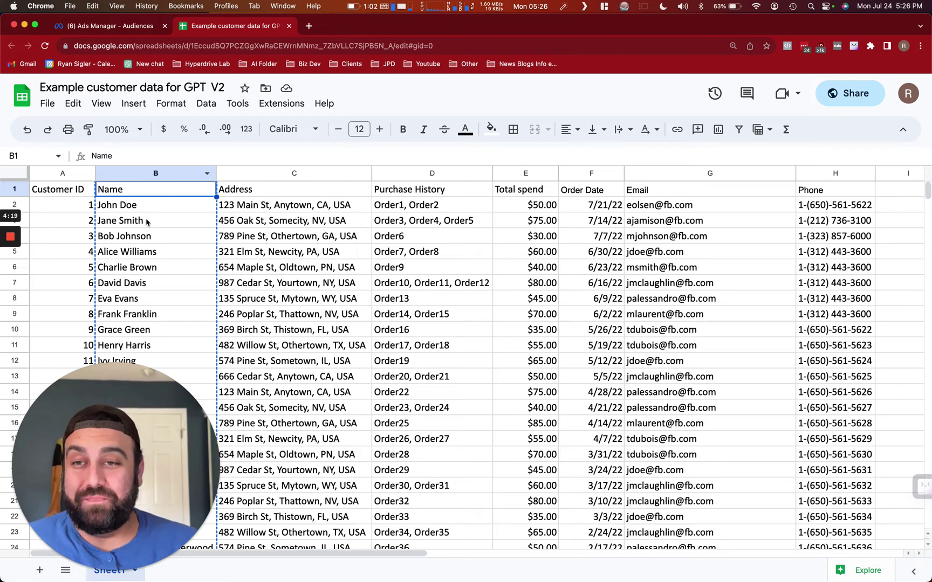
pyautogui.moveTo(153, 423); pyautogui.dragTo(851, 366)
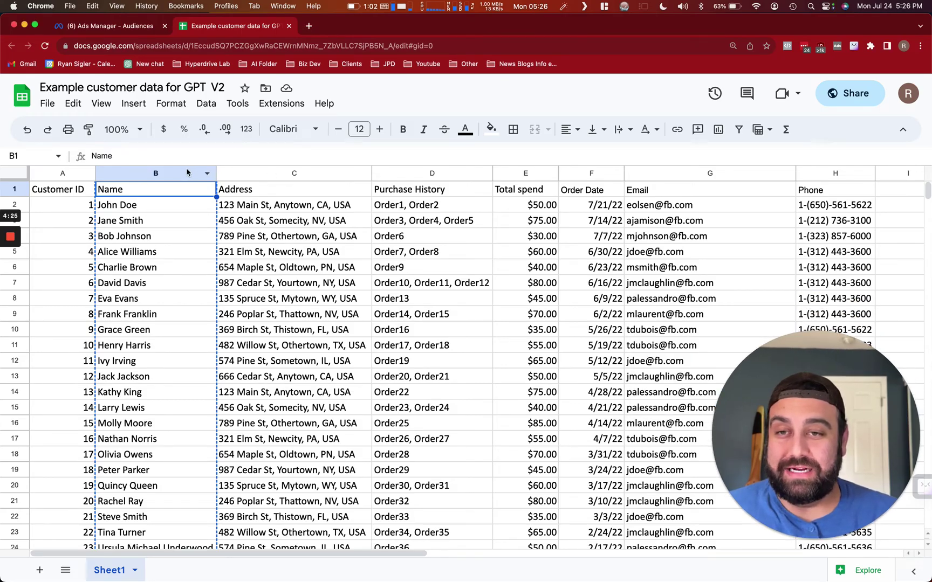
# Insert four empty columns between Name and Address
pyautogui.click(271, 175)
pyautogui.rightClick(271, 176)
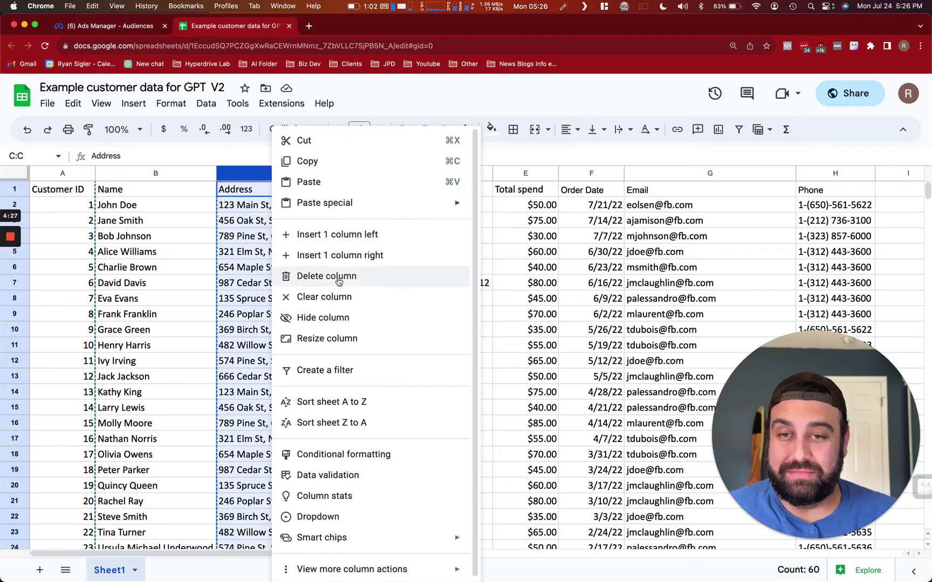
pyautogui.click(336, 236)
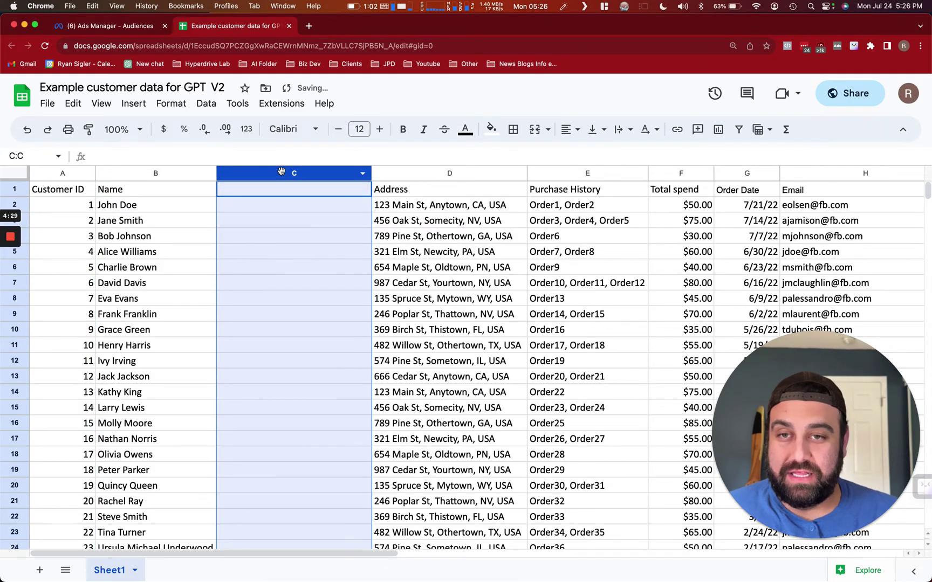
pyautogui.rightClick(283, 173)
pyautogui.click(315, 234)
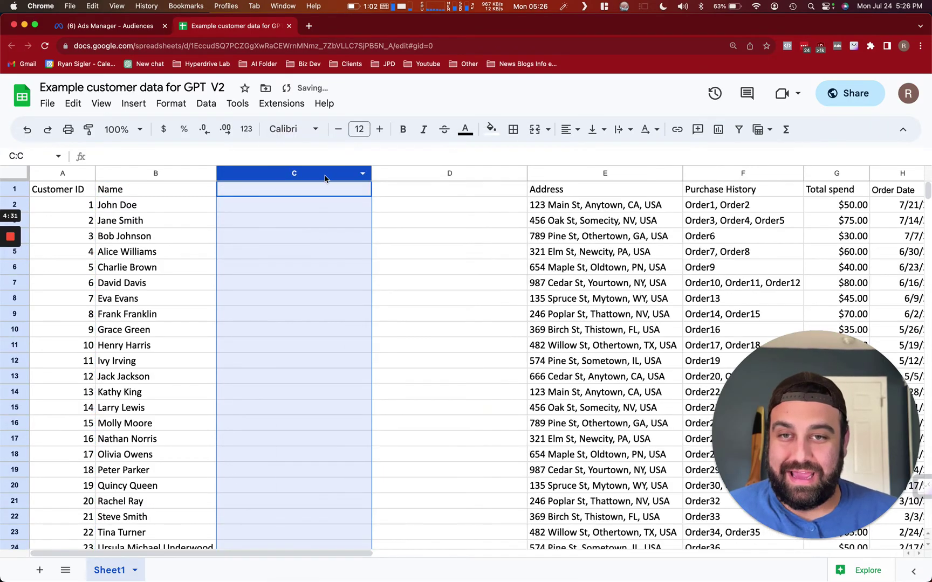
pyautogui.rightClick(329, 173)
pyautogui.click(360, 239)
pyautogui.rightClick(323, 174)
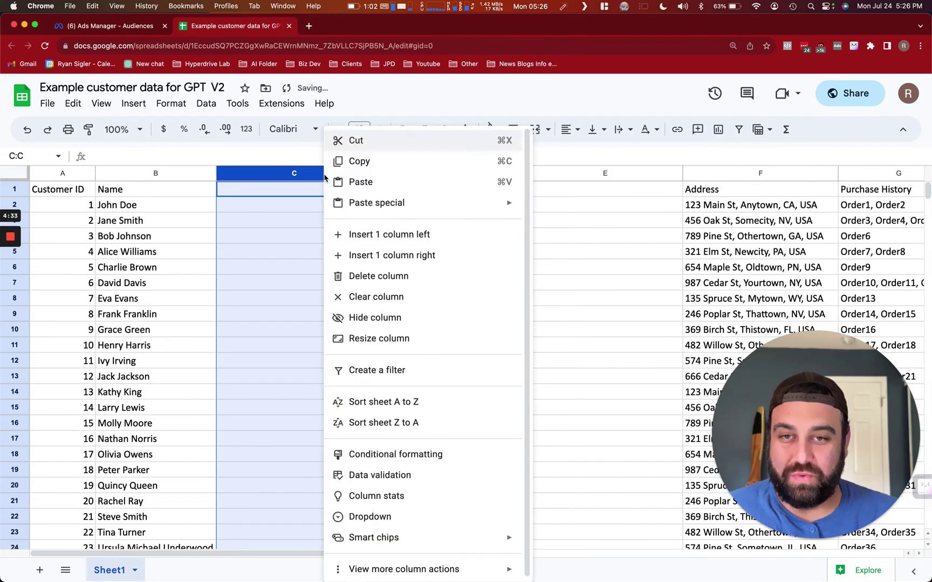
pyautogui.click(358, 236)
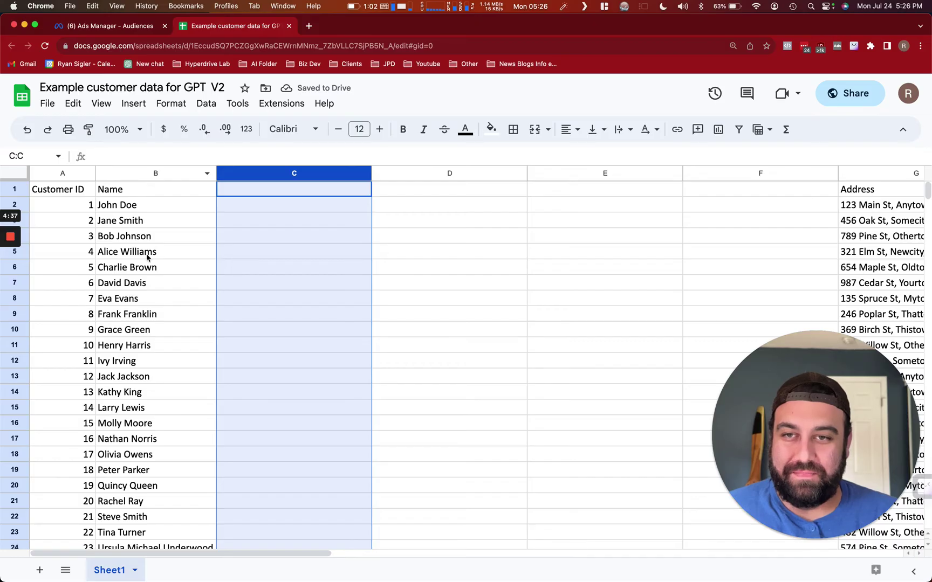
# Review the names in column B, including the three-word name in B24
pyautogui.click(137, 173)
pyautogui.click(206, 104)
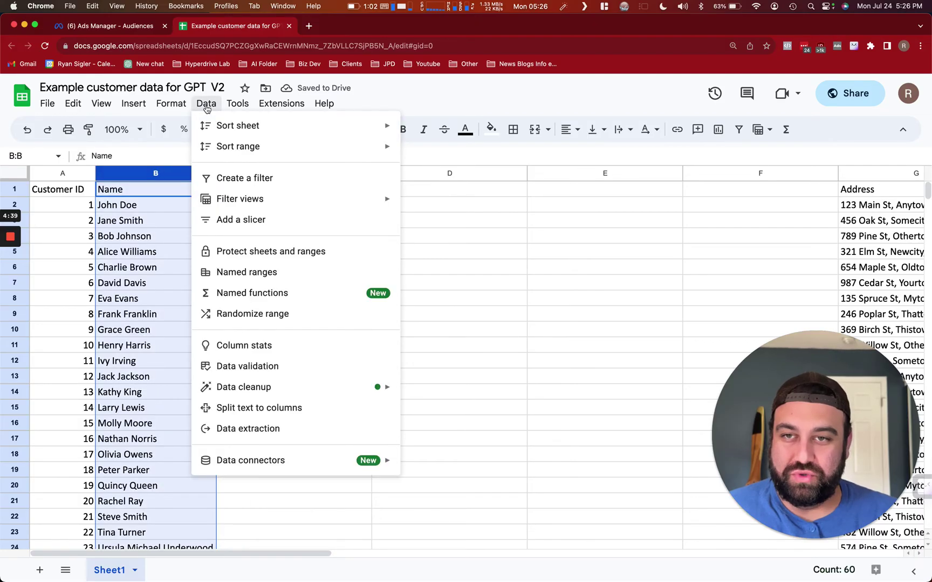
pyautogui.click(157, 284)
pyautogui.scroll(-3, 148, 367)
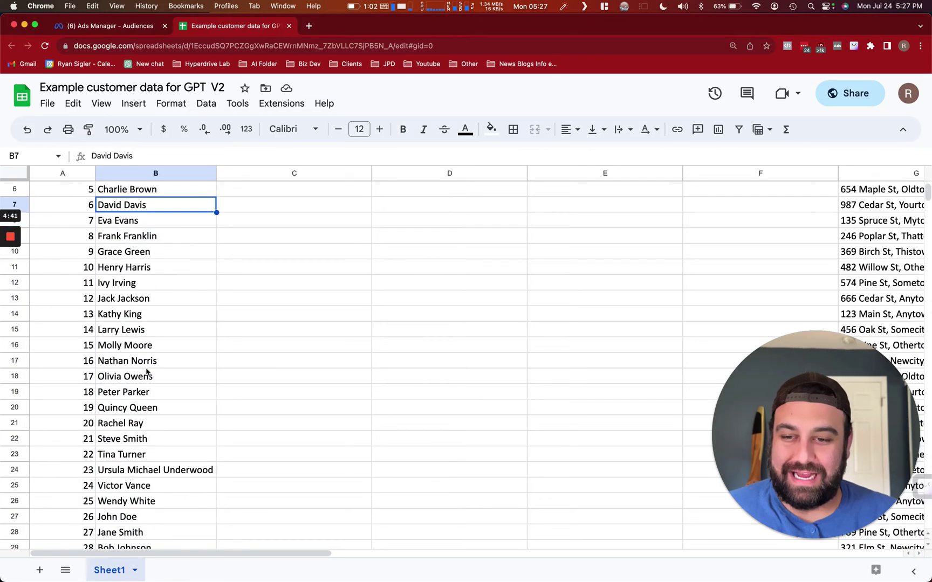
pyautogui.scroll(-4, 146, 371)
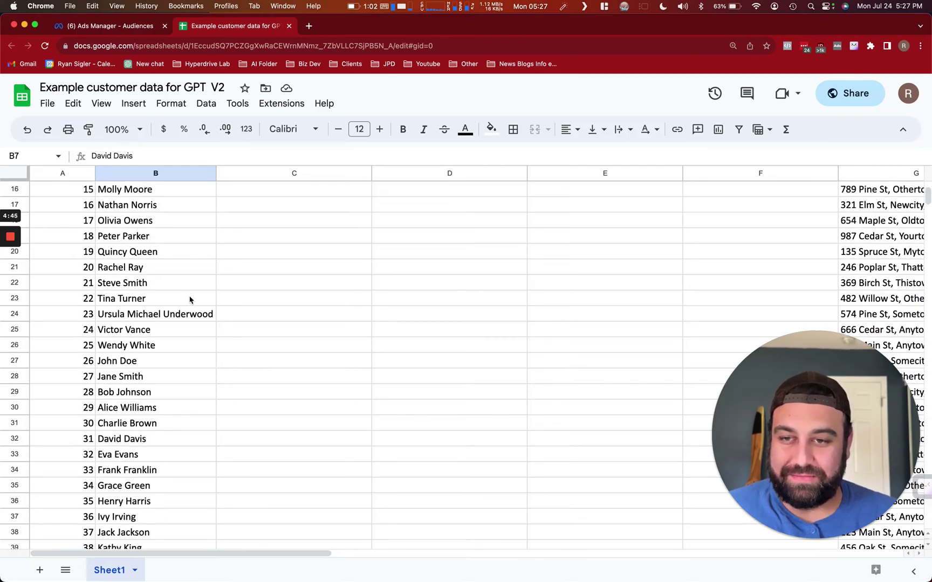
pyautogui.click(115, 316)
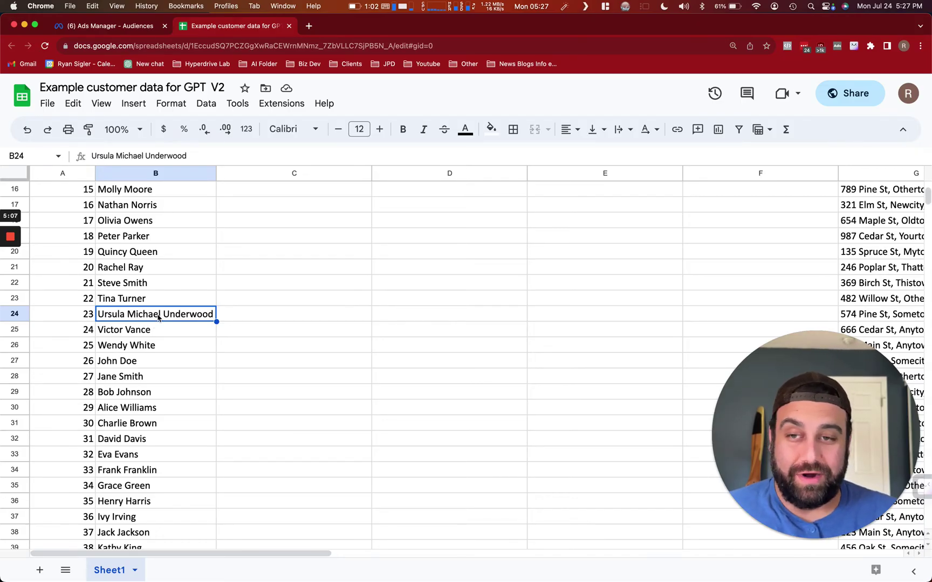
# Split the Name column into separate columns with Space as the separator
pyautogui.scroll(5, 158, 316)
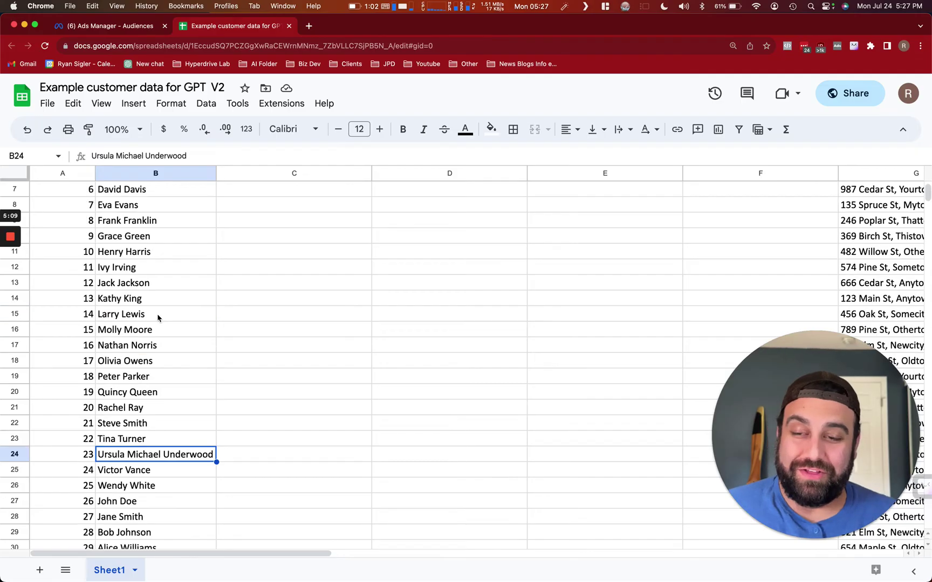
pyautogui.click(158, 171)
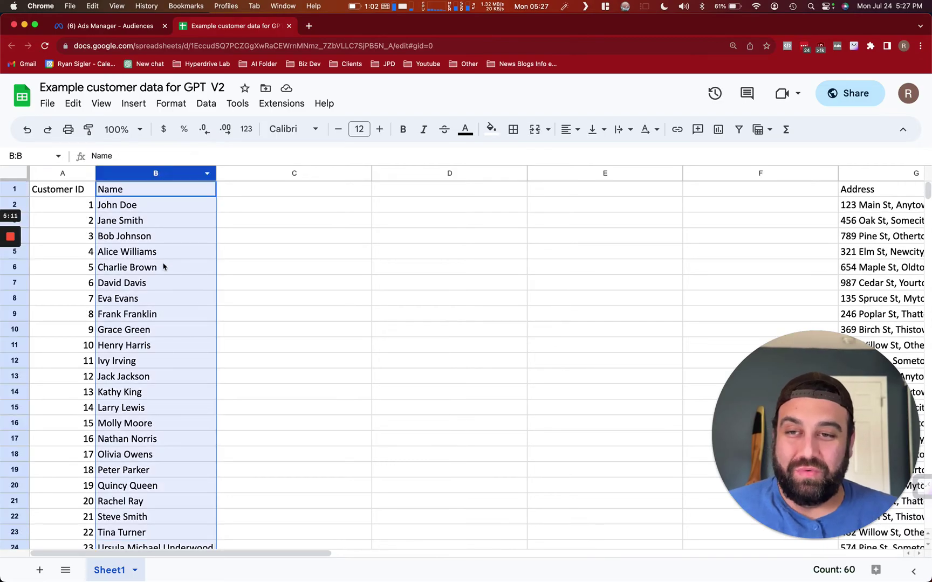
pyautogui.click(206, 104)
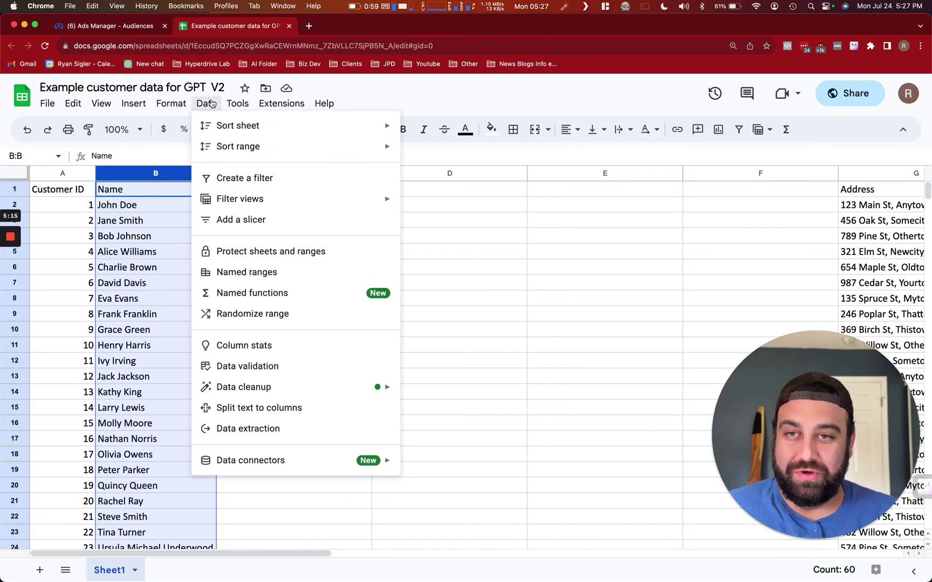
pyautogui.click(264, 414)
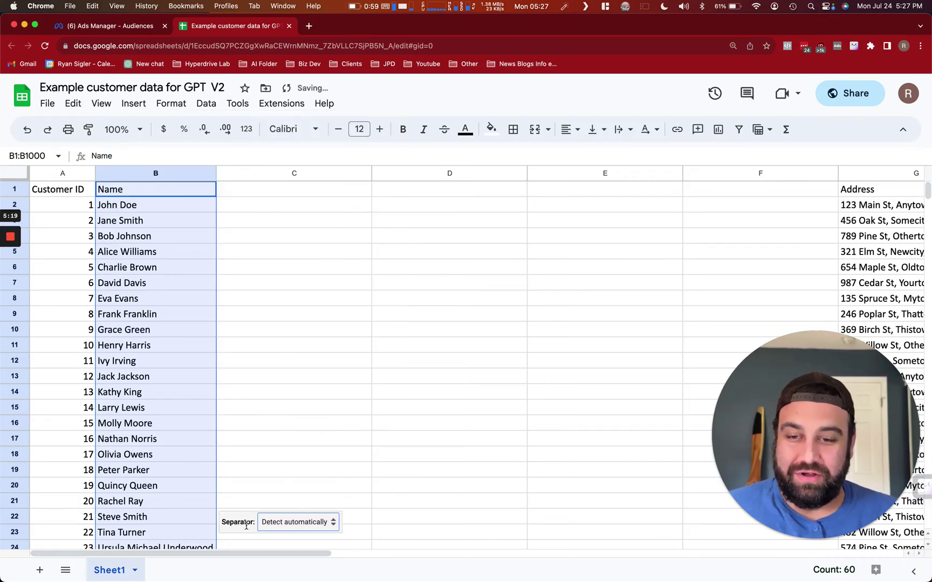
pyautogui.click(292, 523)
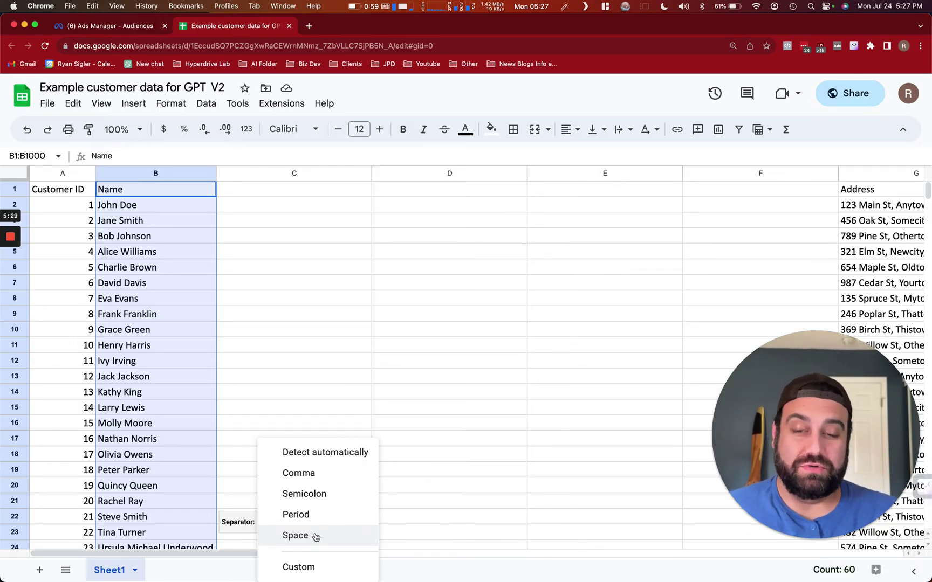
pyautogui.click(315, 536)
pyautogui.scroll(-3, 337, 332)
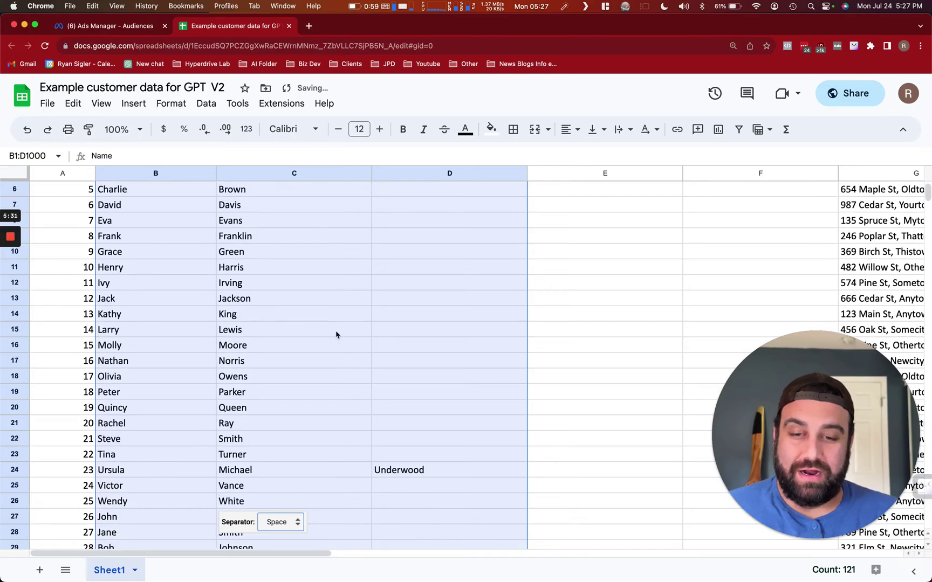
pyautogui.click(433, 366)
pyautogui.click(461, 453)
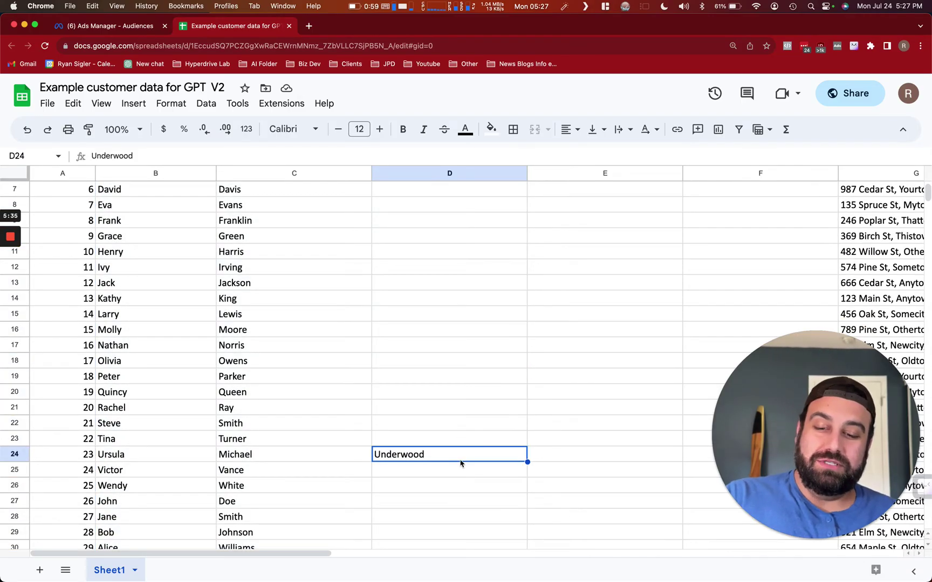
pyautogui.press('super+c')
pyautogui.click(335, 454)
pyautogui.press('super+v')
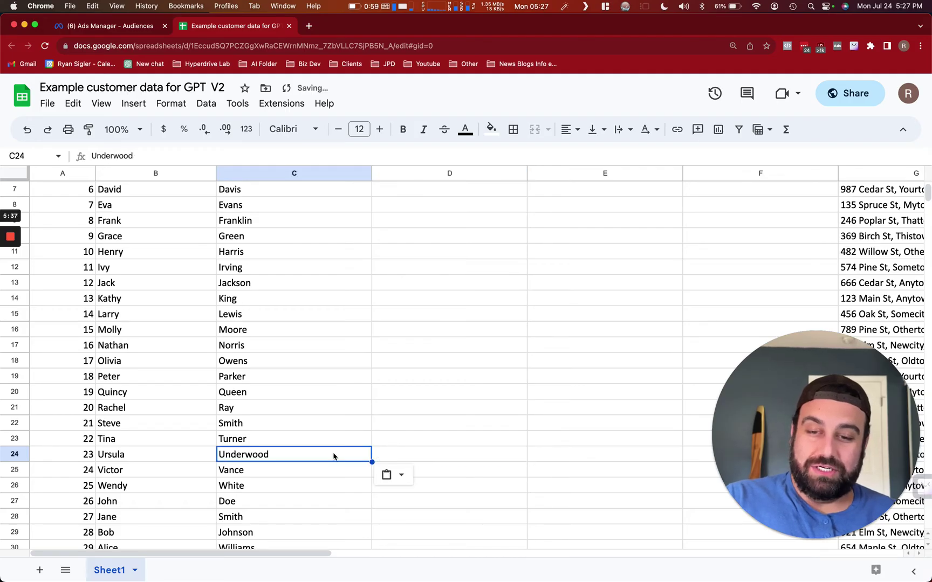
pyautogui.scroll(-7, 334, 455)
pyautogui.scroll(-6, 333, 456)
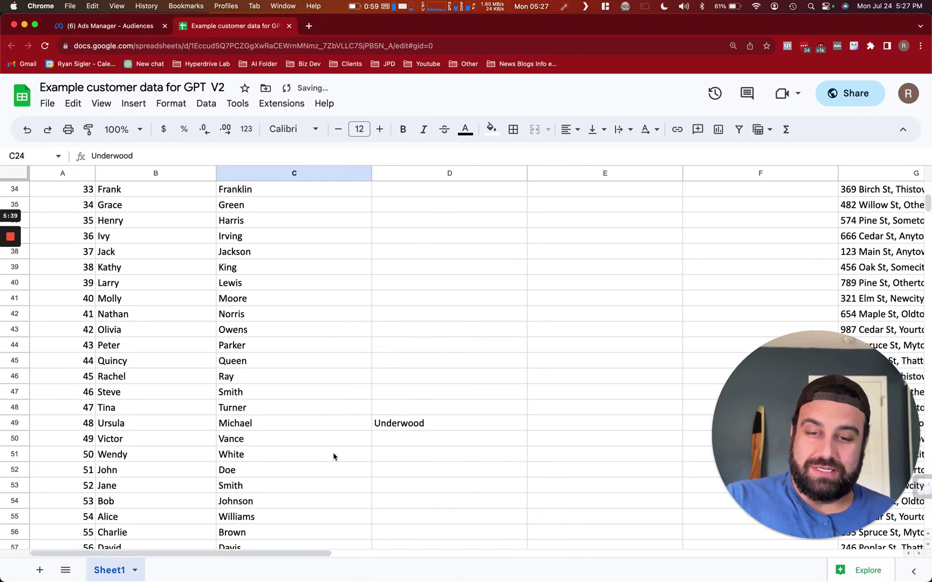
pyautogui.click(395, 423)
pyautogui.press('super+c')
pyautogui.click(313, 424)
pyautogui.press('super+v')
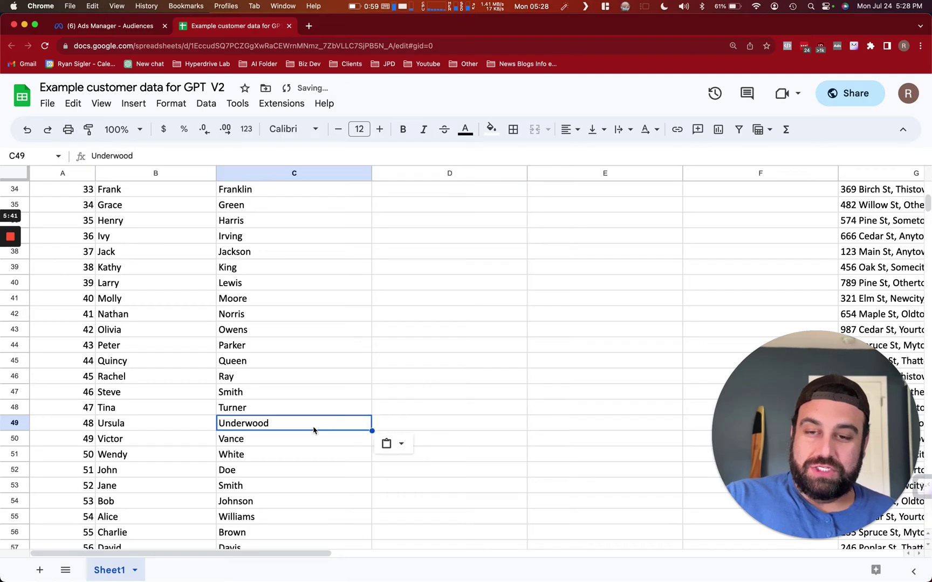
pyautogui.scroll(16, 314, 430)
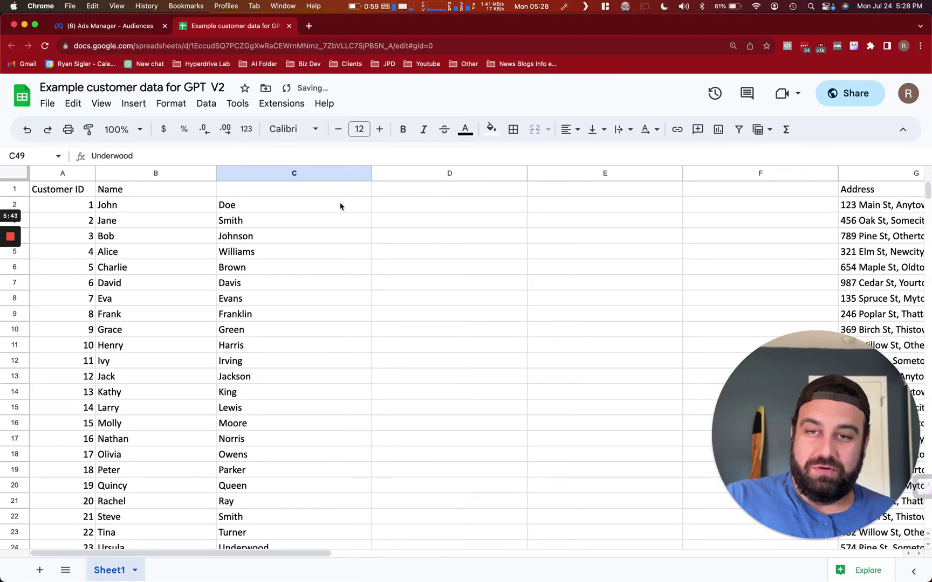
# Delete the leftover columns D–F after the split names
pyautogui.click(425, 175)
pyautogui.moveTo(425, 175); pyautogui.dragTo(709, 170)
pyautogui.rightClick(709, 173)
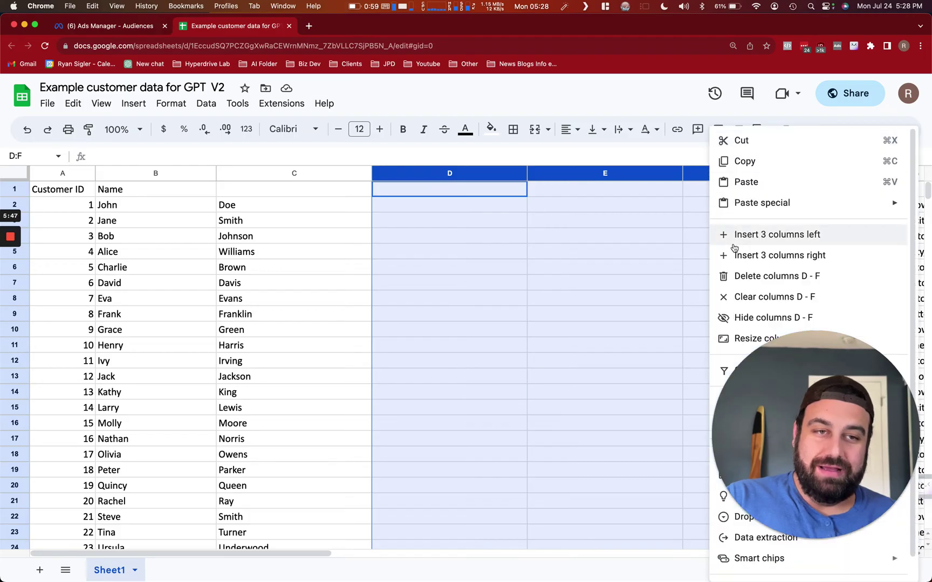
pyautogui.click(746, 278)
pyautogui.click(331, 214)
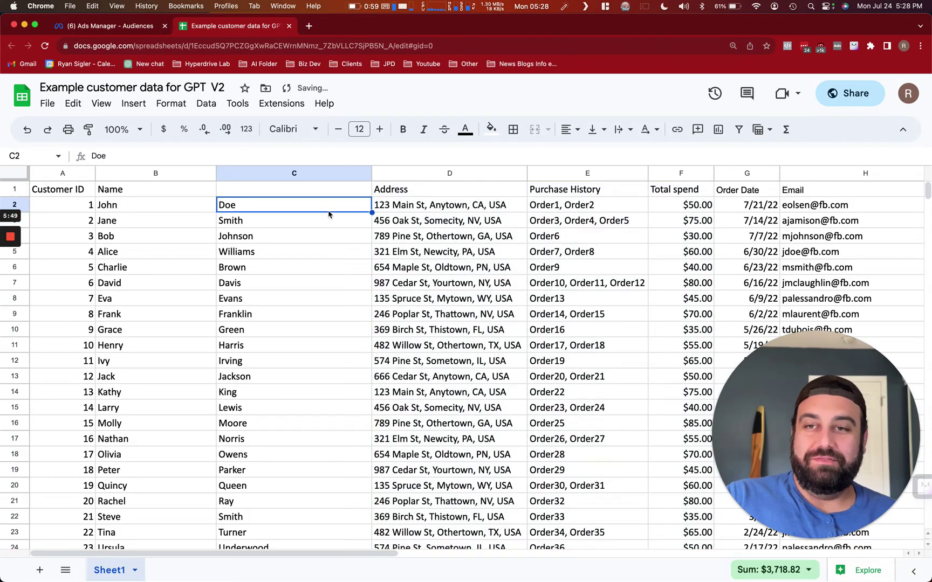
# Head B1 'First Name' and C1 'Last Name'
pyautogui.click(175, 190)
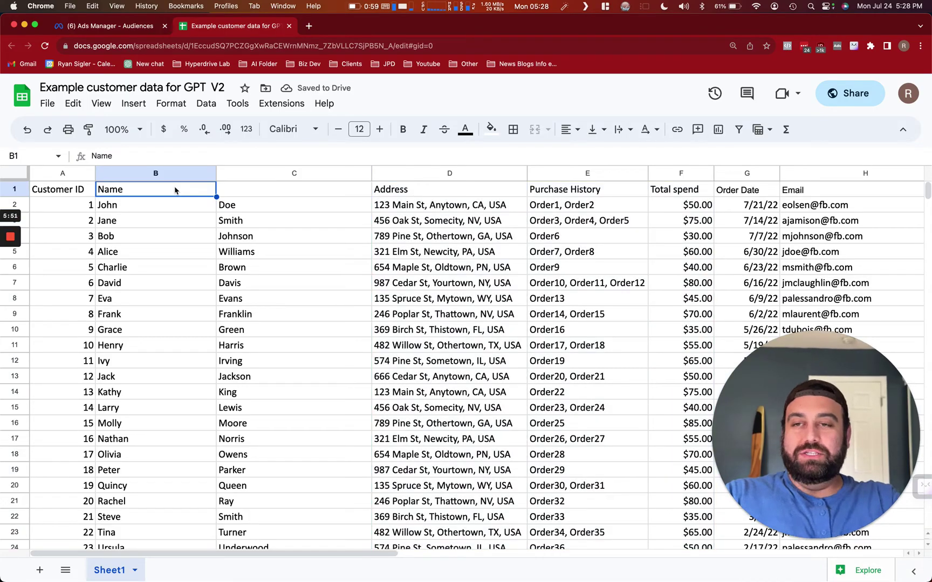
pyautogui.write('First Name')
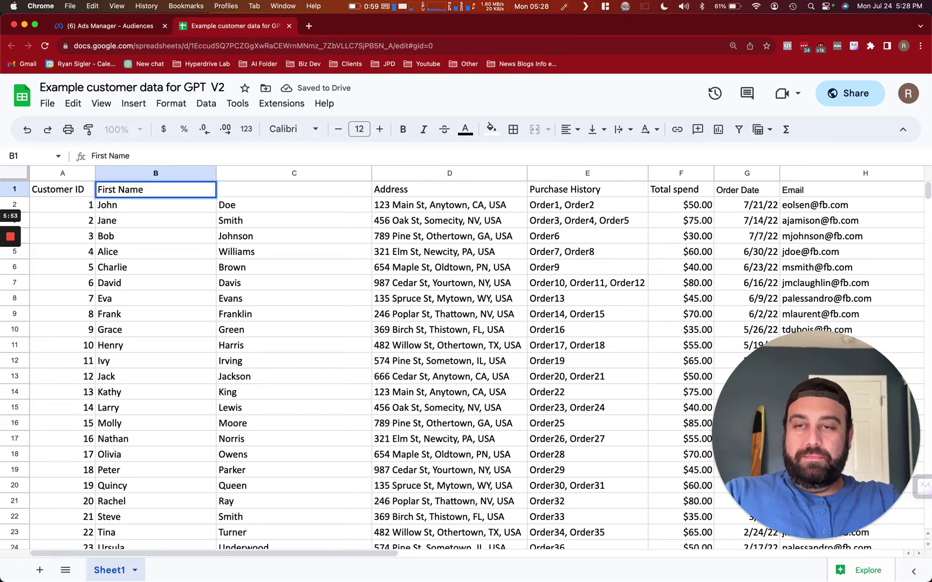
pyautogui.press('Tab')
pyautogui.write('Last Name')
pyautogui.press('Tab')
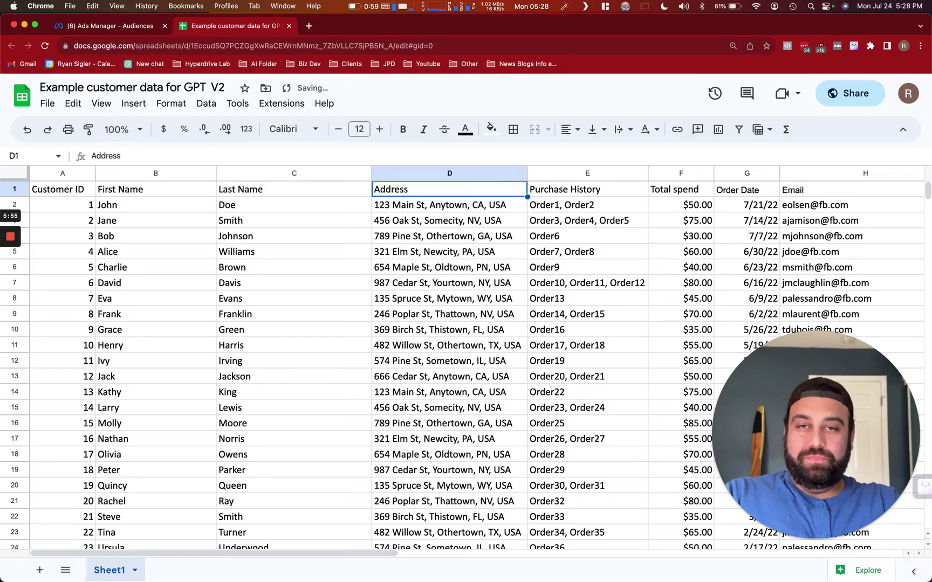
pyautogui.click(550, 174)
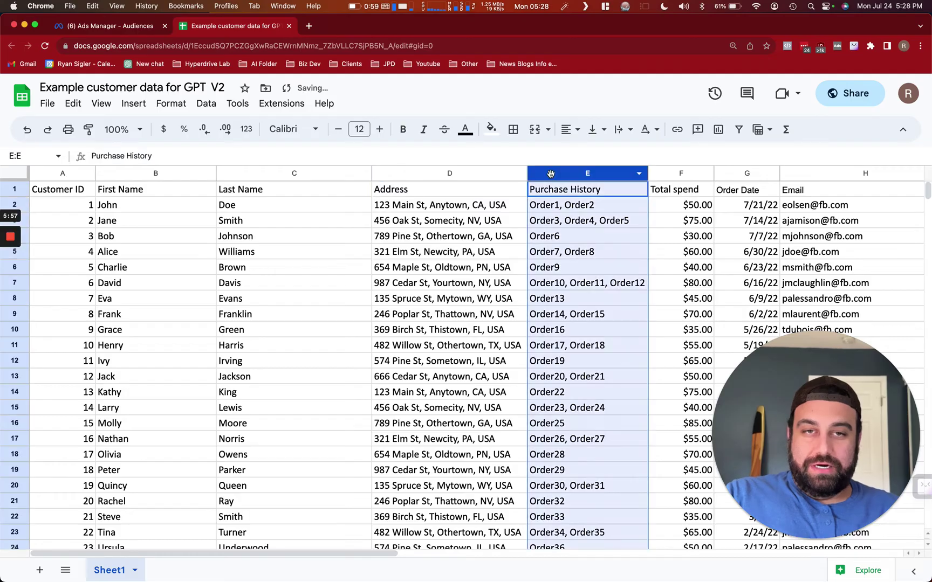
pyautogui.rightClick(550, 173)
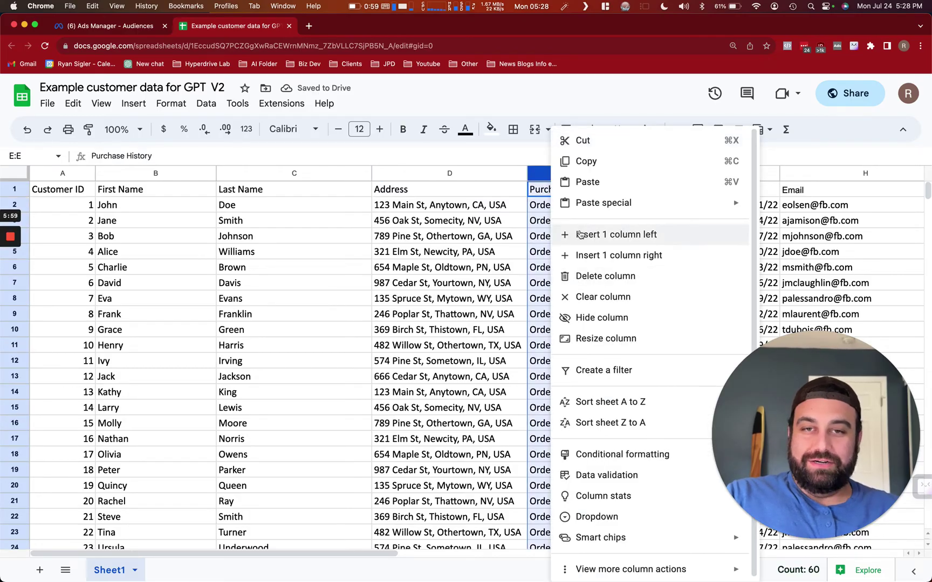
pyautogui.click(415, 205)
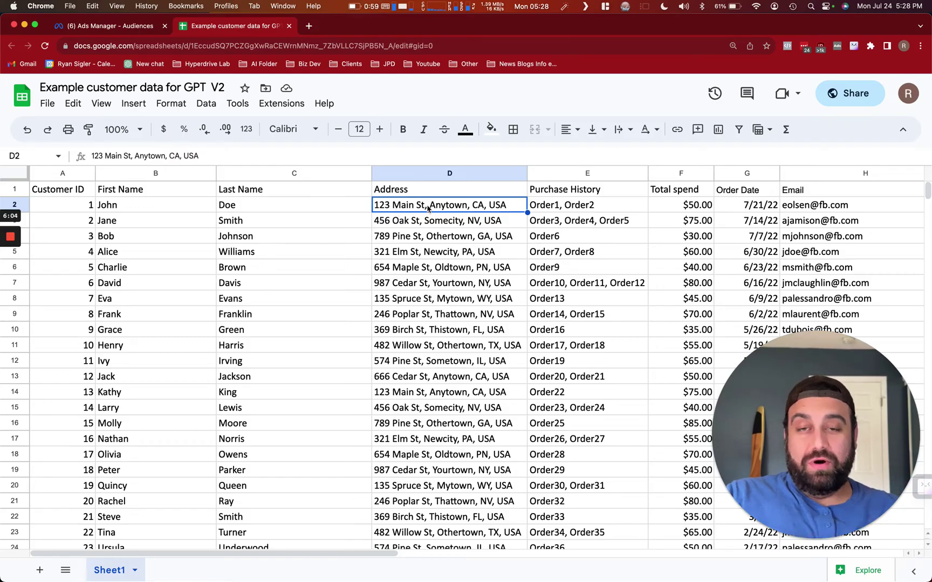
# Insert two empty columns before Purchase History
pyautogui.click(563, 176)
pyautogui.rightClick(564, 181)
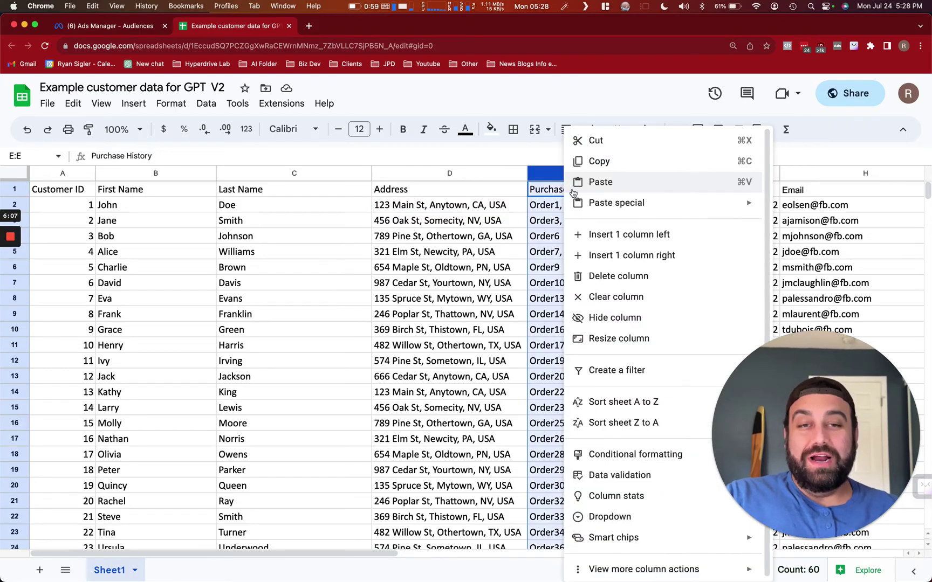
pyautogui.click(620, 232)
pyautogui.rightClick(598, 175)
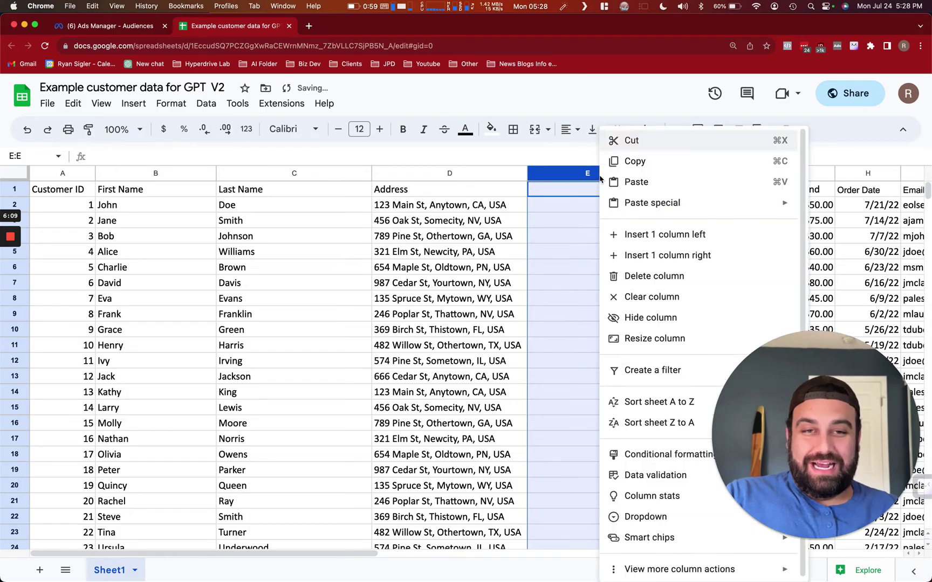
pyautogui.click(641, 233)
pyautogui.moveTo(600, 174); pyautogui.dragTo(572, 174)
pyautogui.press('Return')
# Insert three more pairs of blank columns after Address
pyautogui.click(622, 173)
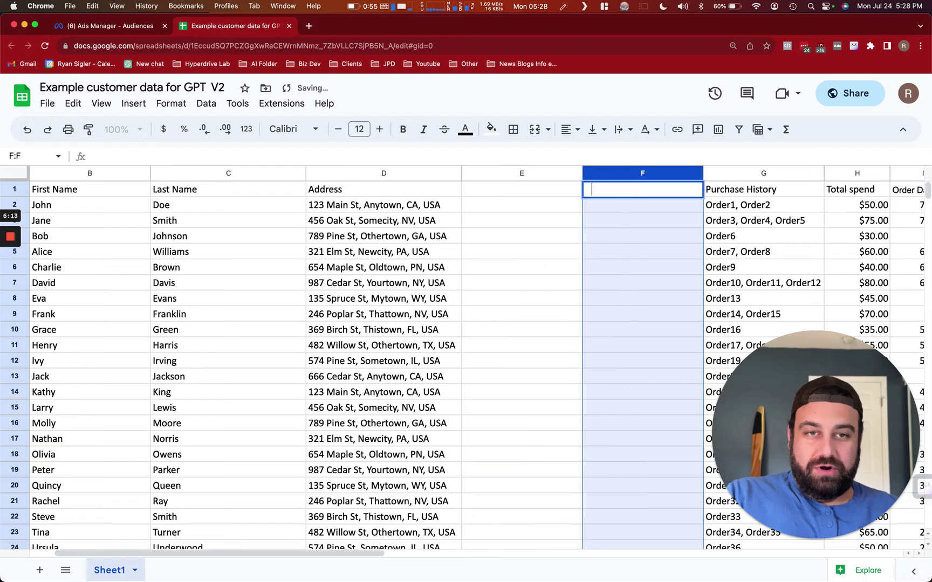
pyautogui.click(550, 175)
pyautogui.keyDown('shift'); pyautogui.click(615, 174); pyautogui.keyUp('shift')
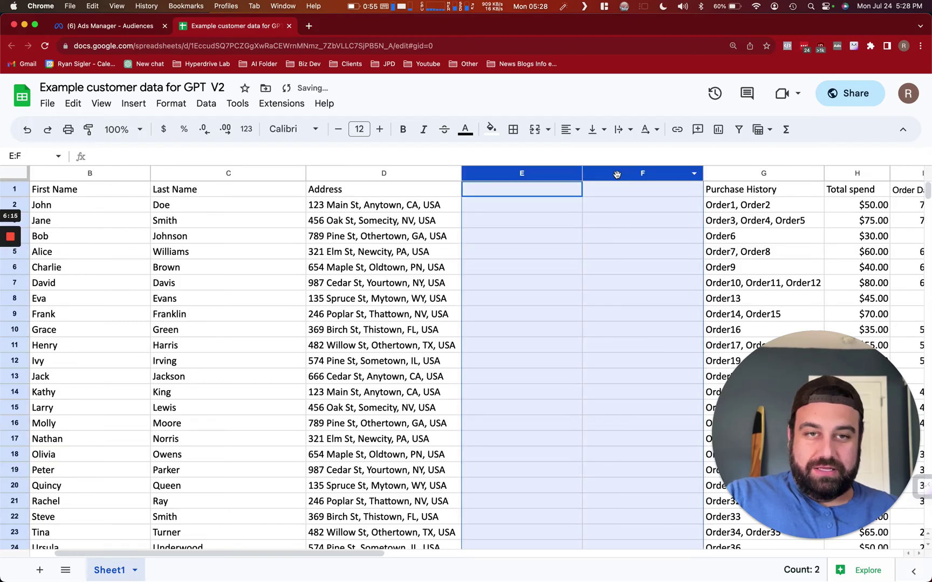
pyautogui.rightClick(615, 174)
pyautogui.click(651, 235)
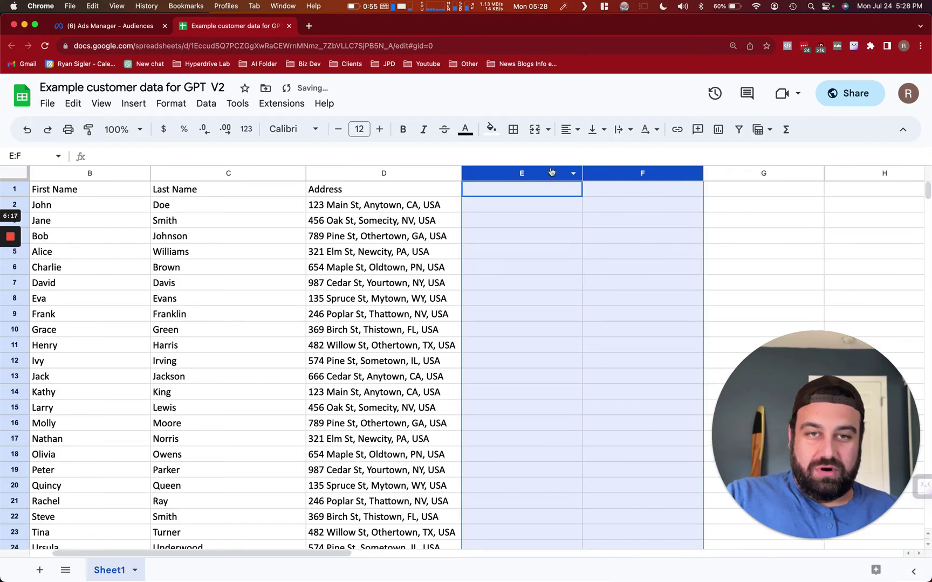
pyautogui.rightClick(564, 178)
pyautogui.click(609, 233)
pyautogui.rightClick(546, 179)
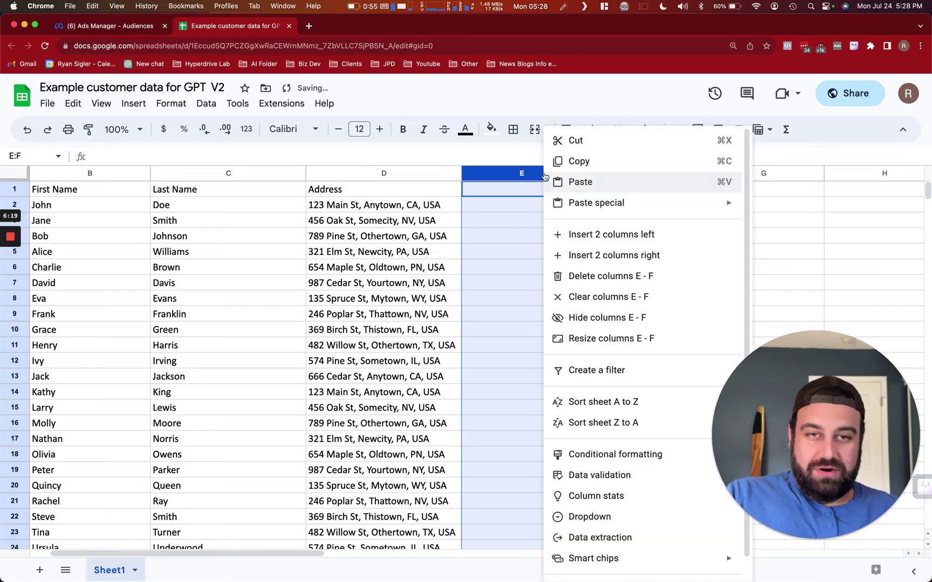
pyautogui.click(607, 236)
# Add a final pair of blank columns, pushing Purchase History to column M
pyautogui.hscroll(10, 492, 252)
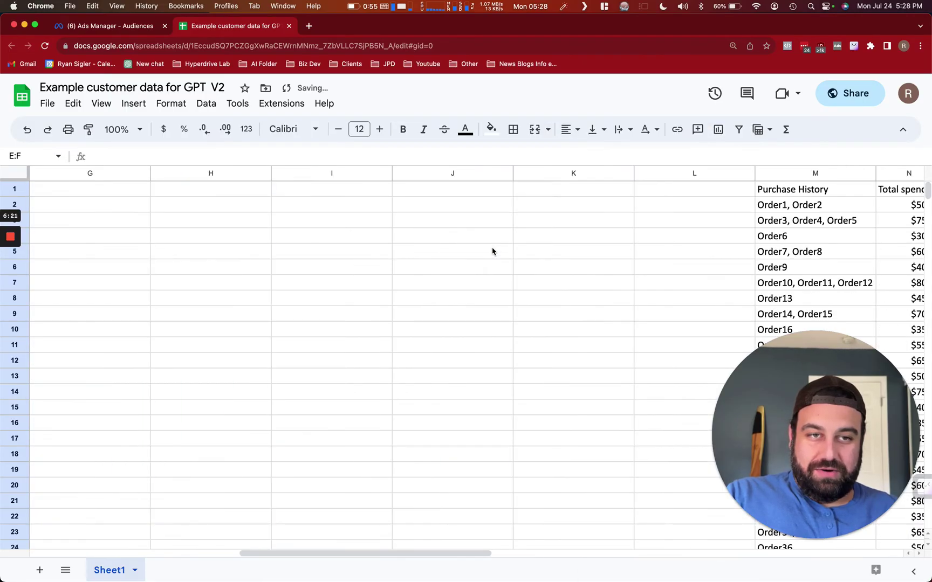
pyautogui.hscroll(-12, 492, 250)
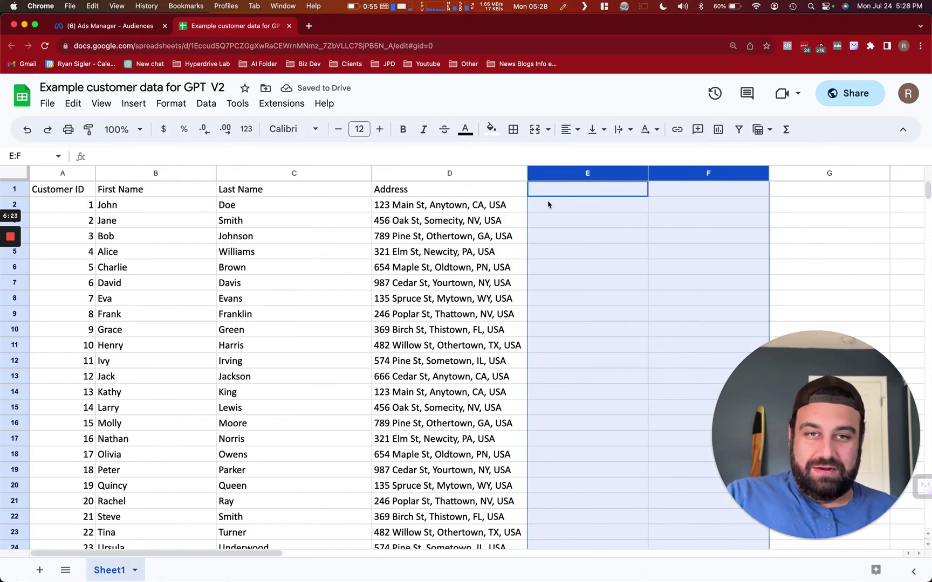
pyautogui.rightClick(559, 179)
pyautogui.click(588, 240)
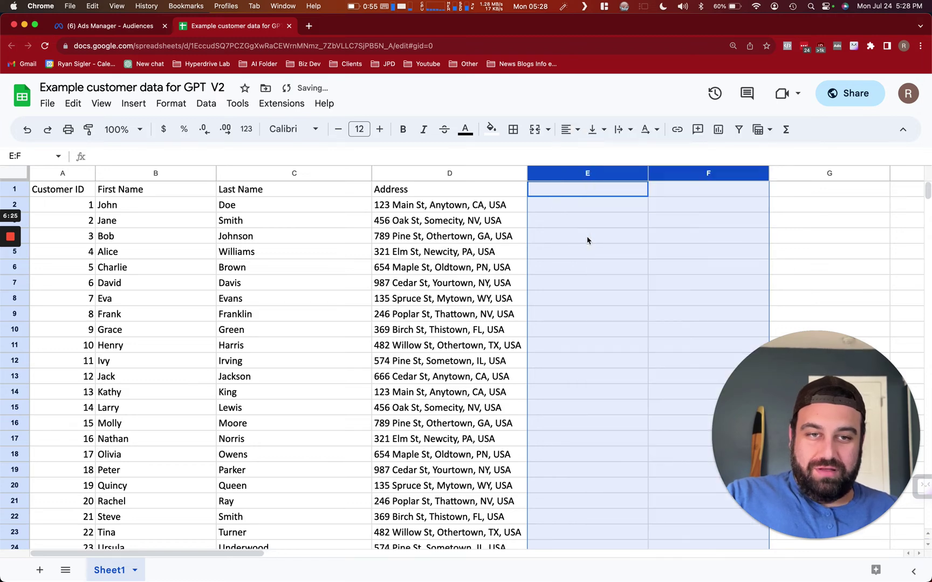
pyautogui.click(471, 208)
pyautogui.click(459, 174)
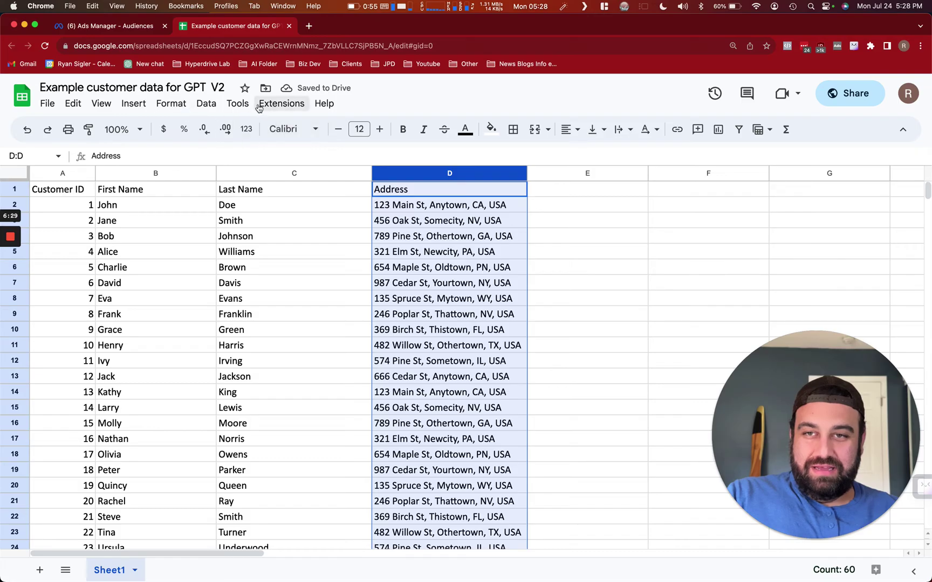
# Split Address into street (D), city (E), state (F) and country USA (G) columns
pyautogui.click(203, 103)
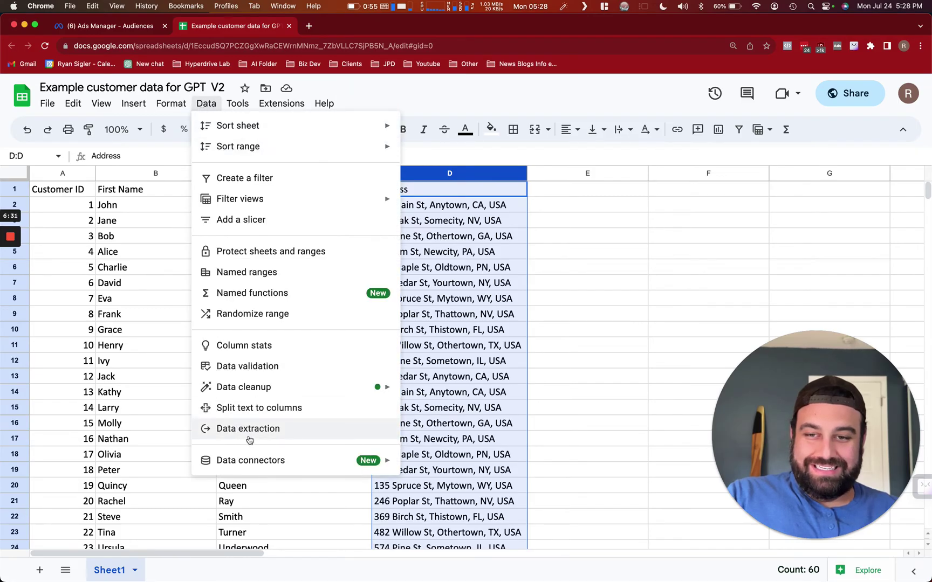
pyautogui.click(253, 409)
pyautogui.hscroll(10, 485, 343)
pyautogui.hscroll(5, 485, 343)
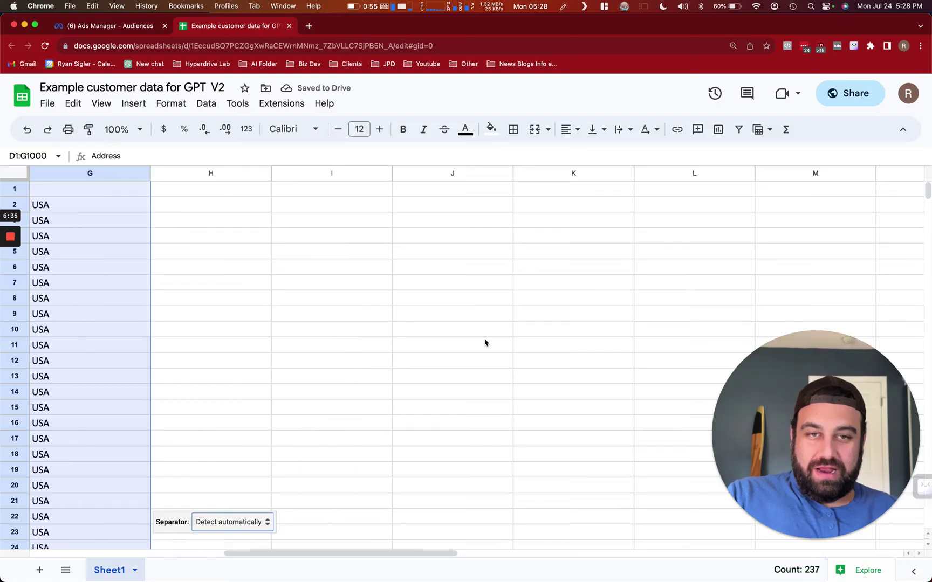
pyautogui.hscroll(-10, 484, 343)
pyautogui.hscroll(-4, 485, 342)
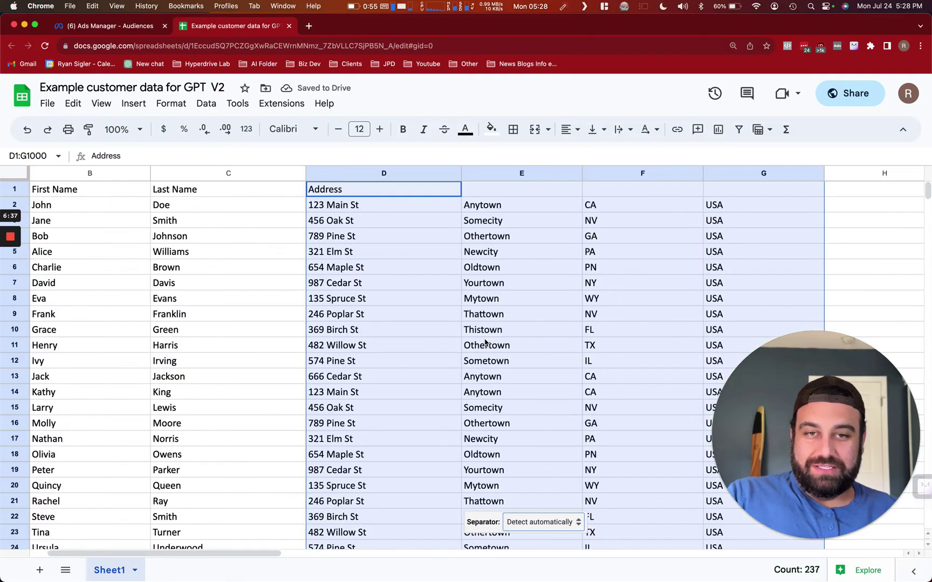
pyautogui.hscroll(2, 485, 343)
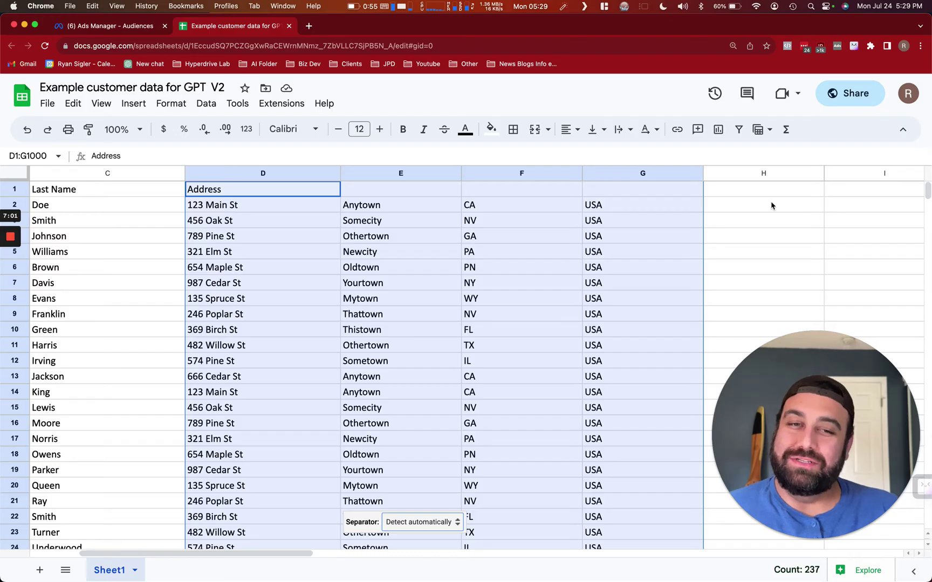
pyautogui.hscroll(8, 317, 337)
pyautogui.hscroll(2, 509, 294)
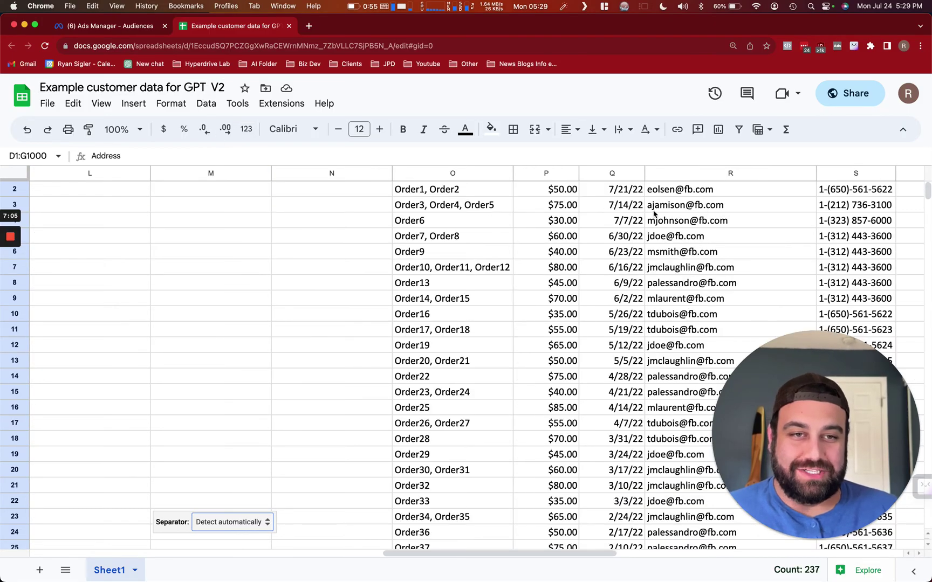
pyautogui.hscroll(-10, 430, 197)
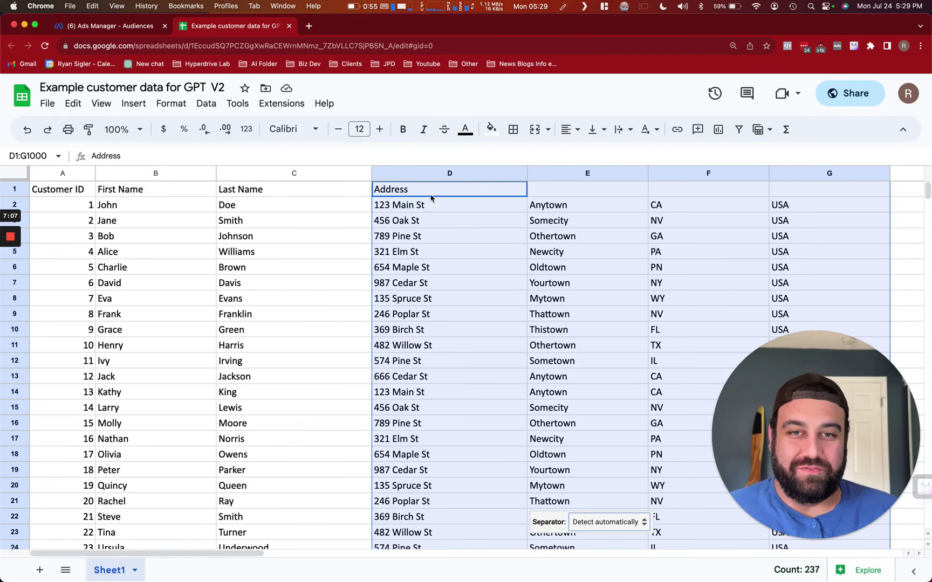
pyautogui.click(445, 236)
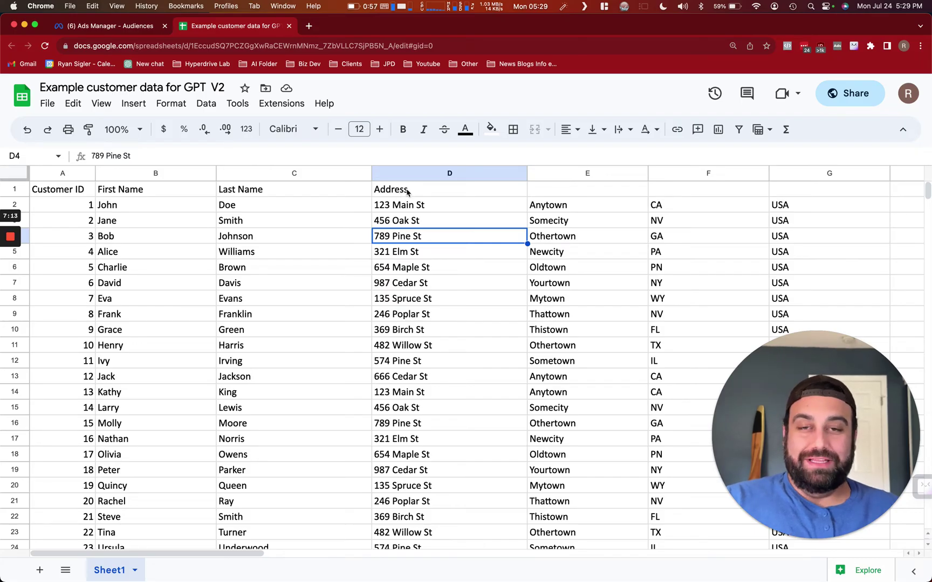
# Delete the street address column and head D1:F1 City, State and Country
pyautogui.click(424, 173)
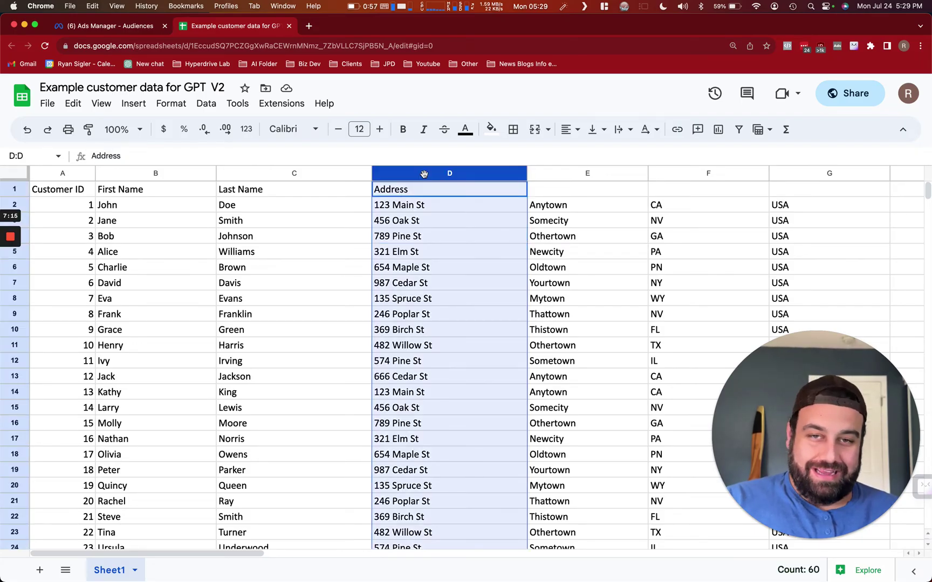
pyautogui.rightClick(423, 173)
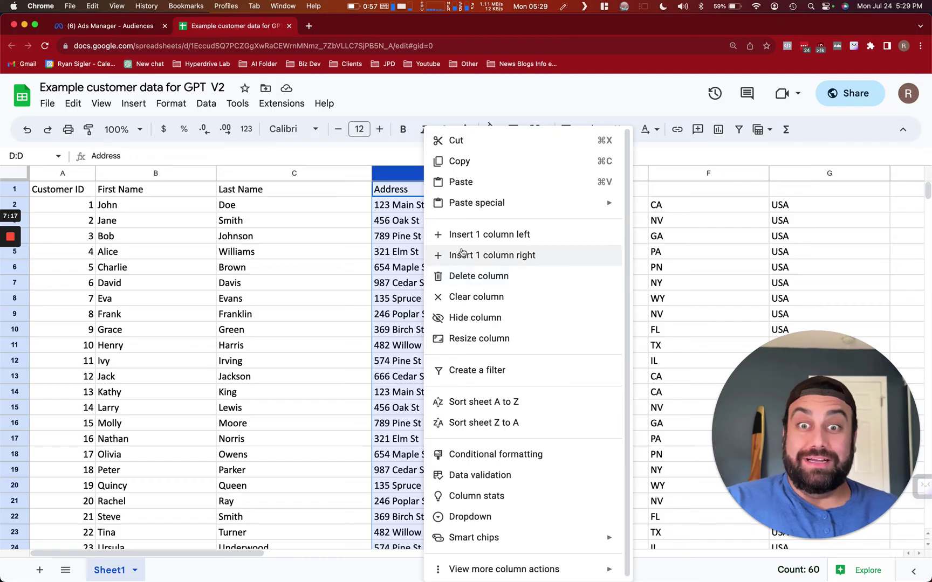
pyautogui.click(468, 278)
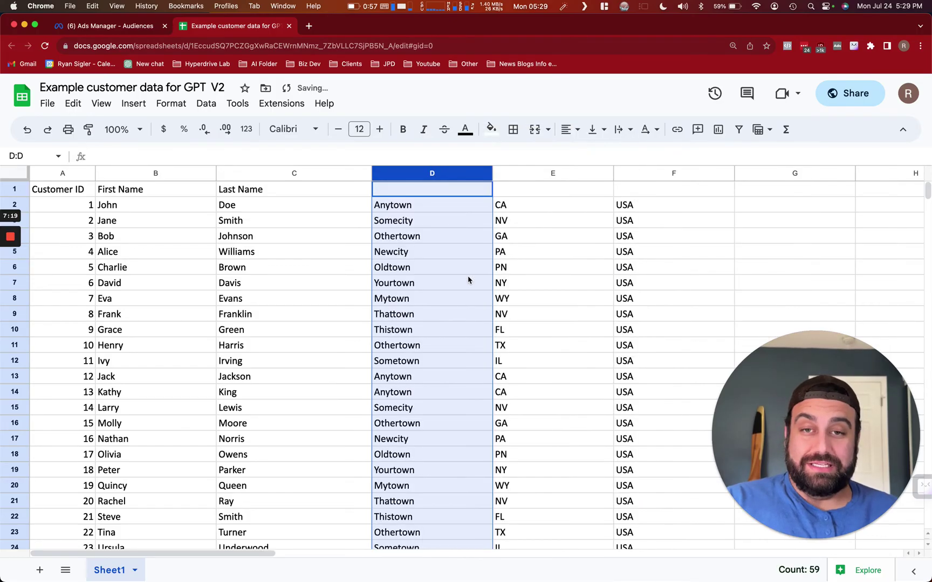
pyautogui.click(423, 195)
pyautogui.write('C')
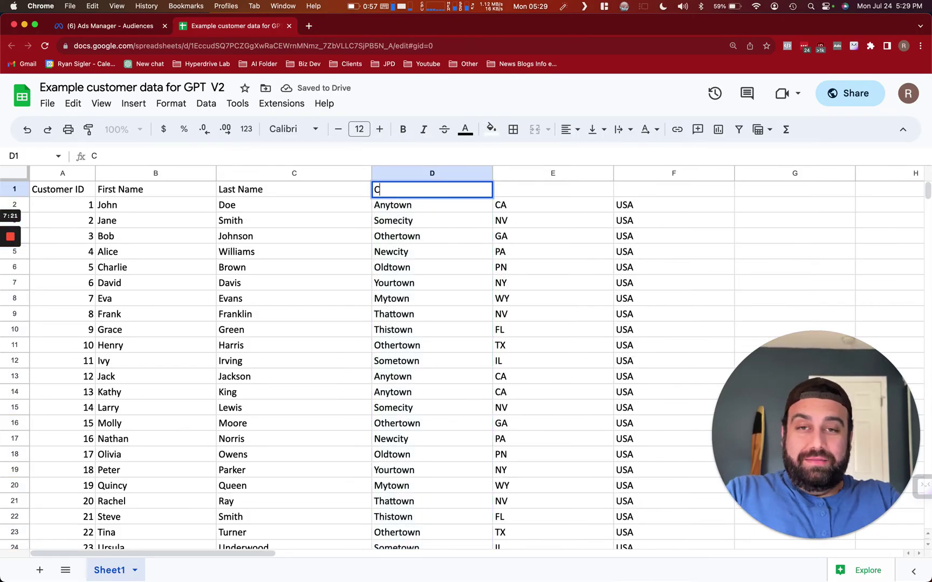
pyautogui.write('ity')
pyautogui.press('Tab')
pyautogui.write('State')
pyautogui.press('Tab')
pyautogui.write('Countr')
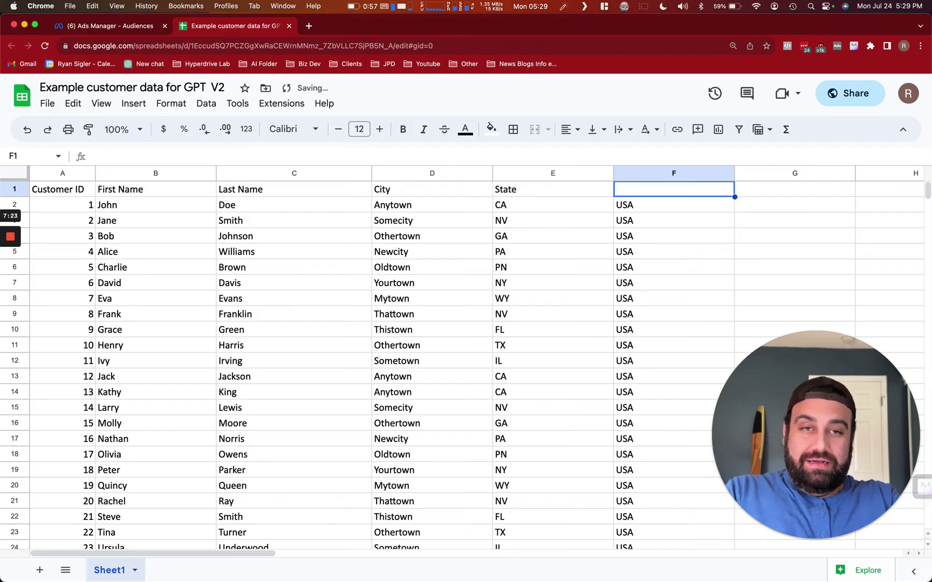
pyautogui.write('y')
pyautogui.press('Tab')
# Delete the empty columns G–K and then G–H after Country
pyautogui.hscroll(5, 593, 214)
pyautogui.scroll(-1, 594, 214)
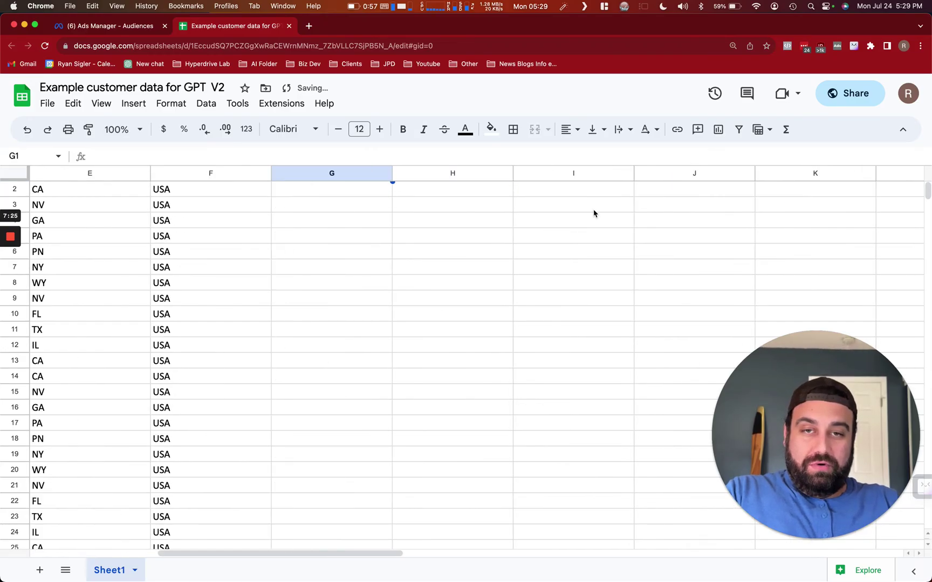
pyautogui.moveTo(319, 173); pyautogui.dragTo(776, 175)
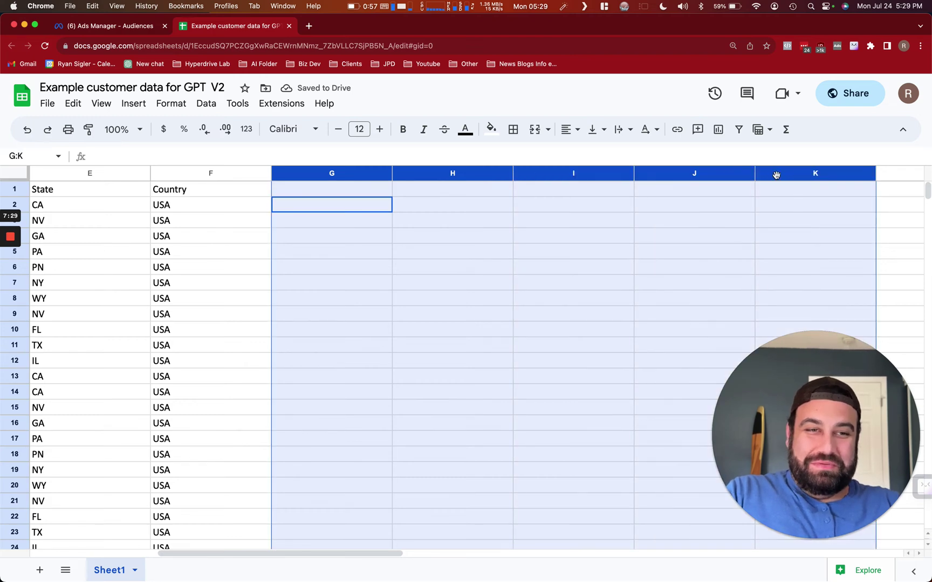
pyautogui.rightClick(776, 175)
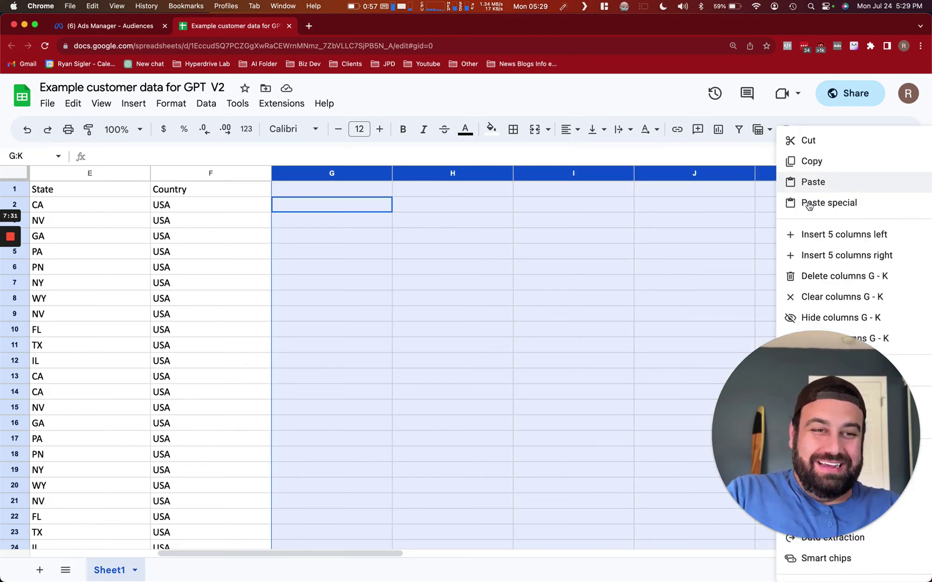
pyautogui.click(858, 277)
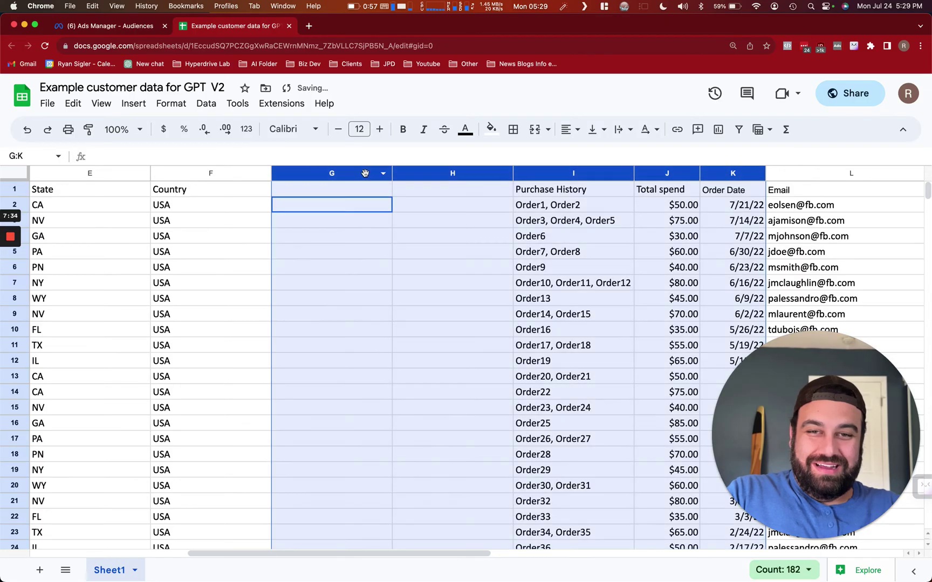
pyautogui.click(401, 298)
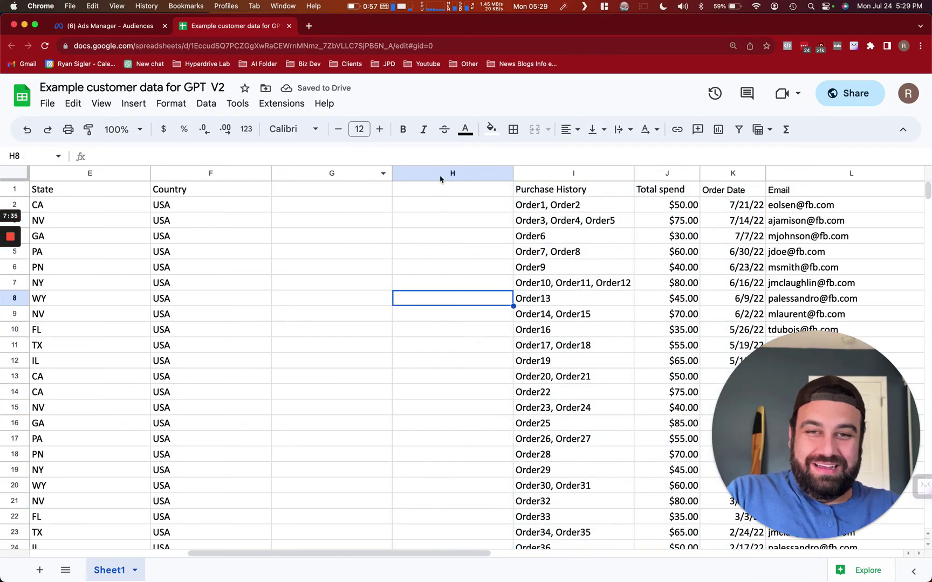
pyautogui.moveTo(441, 175); pyautogui.dragTo(344, 170)
pyautogui.rightClick(345, 171)
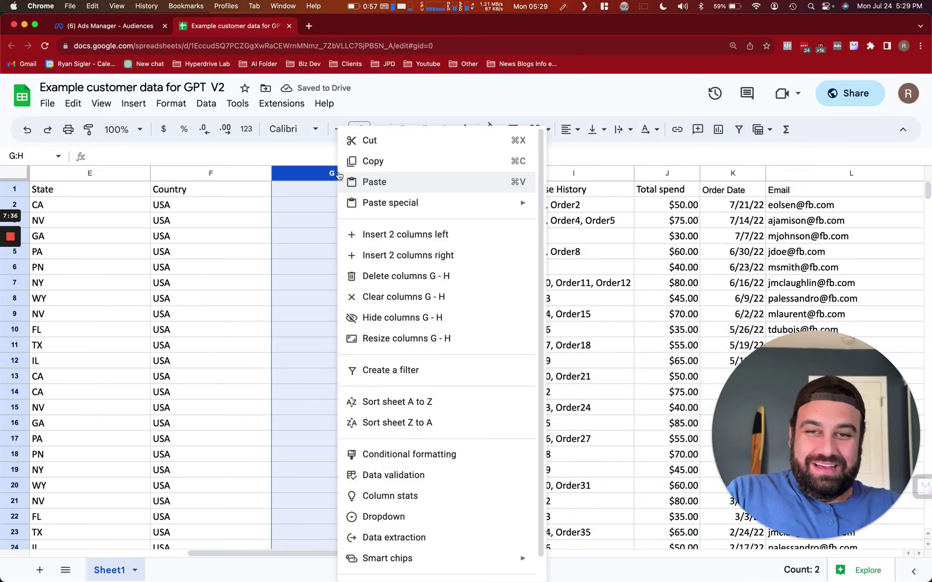
pyautogui.click(413, 276)
# Delete the Purchase History column
pyautogui.click(335, 239)
pyautogui.click(333, 172)
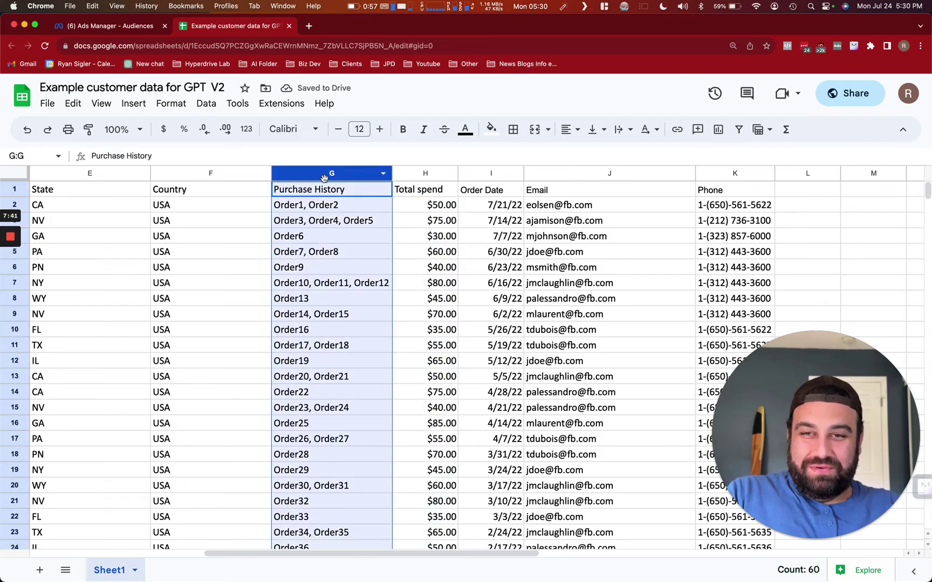
pyautogui.rightClick(323, 177)
pyautogui.click(378, 276)
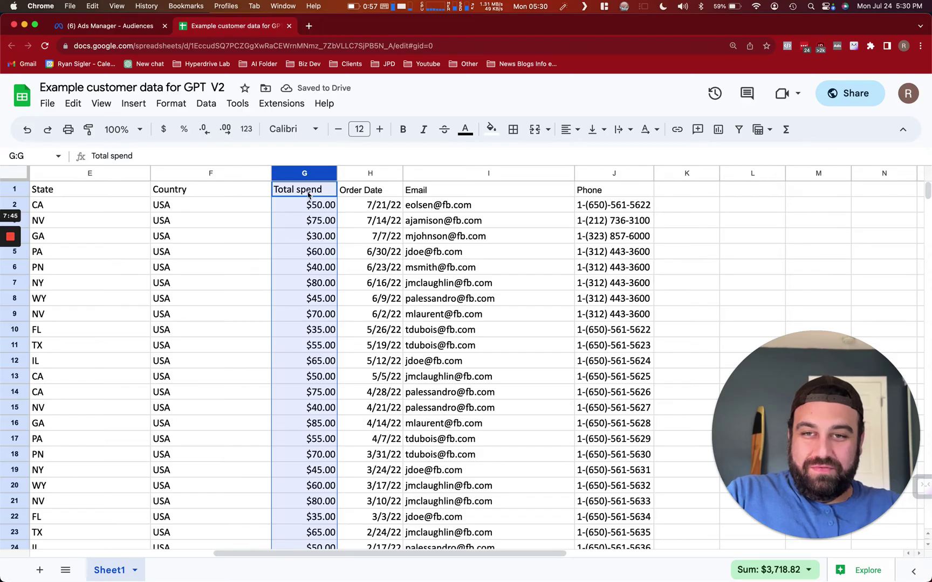
# Rename the Total spend heading to 'Value'
pyautogui.click(311, 193)
pyautogui.doubleClick(312, 191)
pyautogui.press('BackSpace')
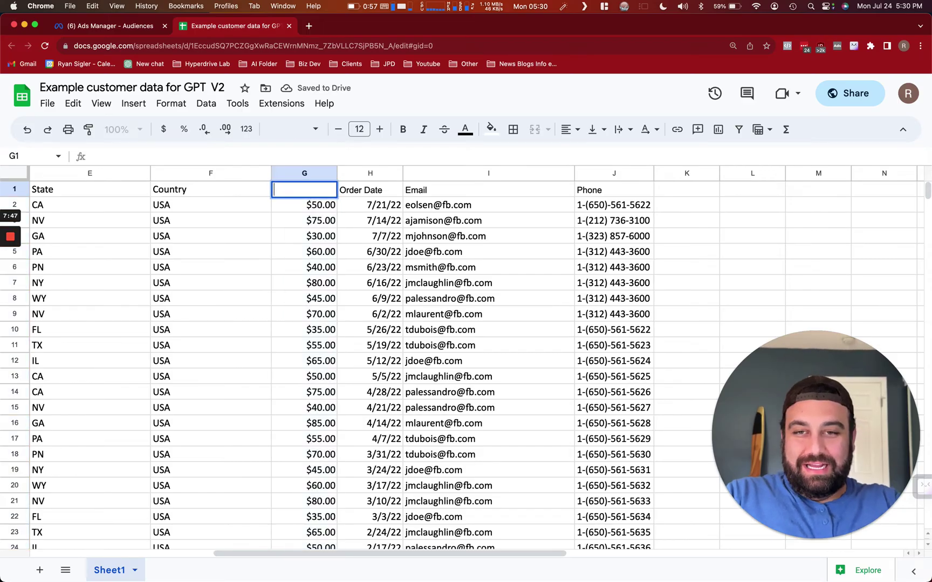
pyautogui.write('Value')
pyautogui.press('Tab')
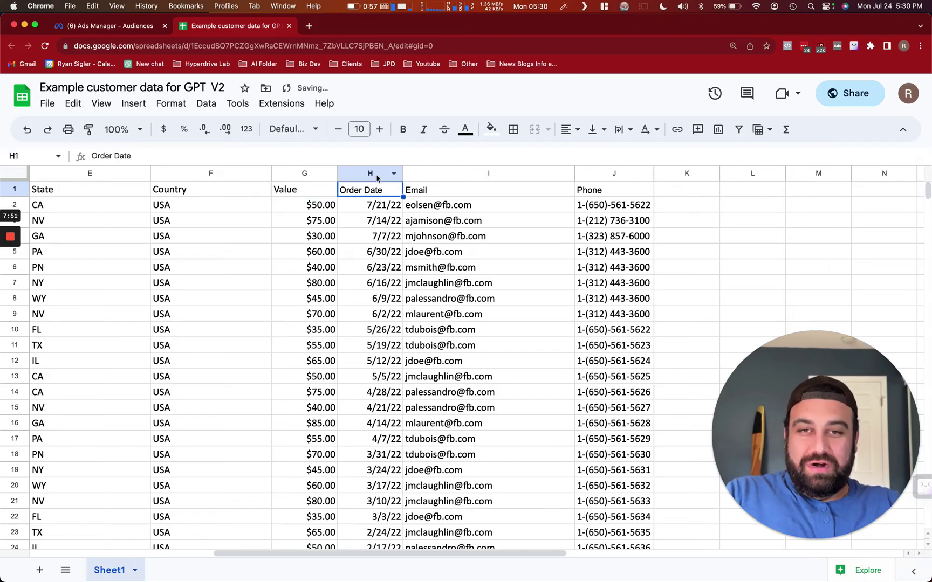
# Delete the Order Date and Customer ID columns
pyautogui.rightClick(381, 178)
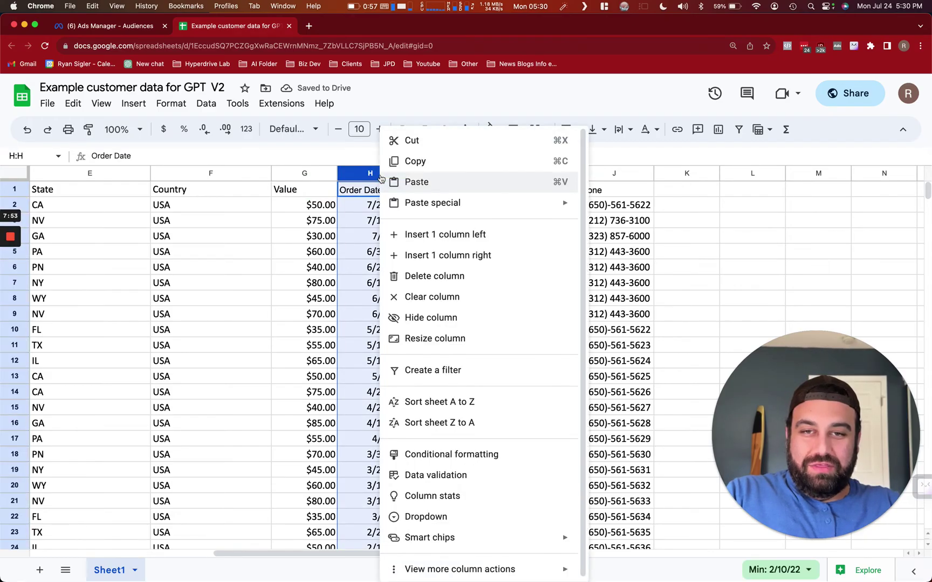
pyautogui.click(419, 278)
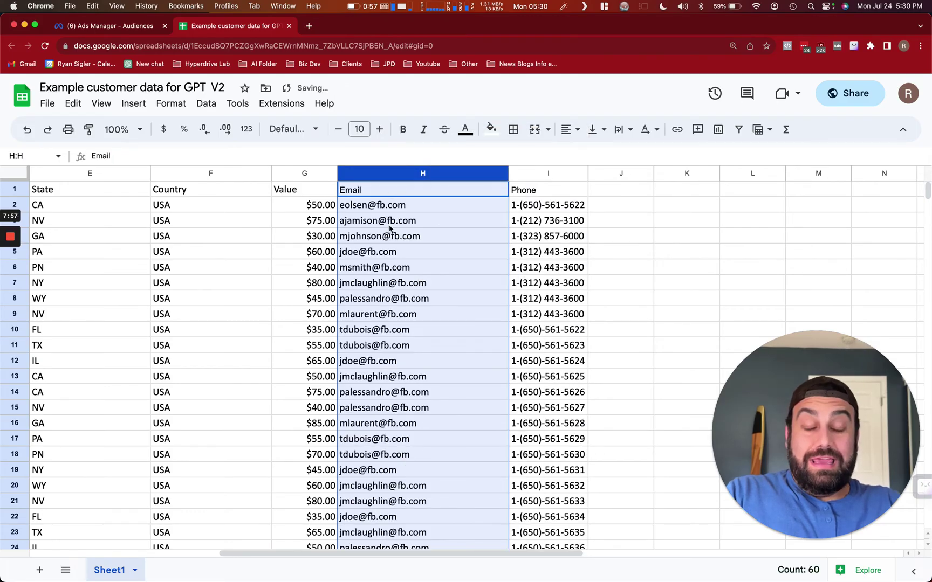
pyautogui.hscroll(-5, 324, 236)
pyautogui.hscroll(-5, 323, 235)
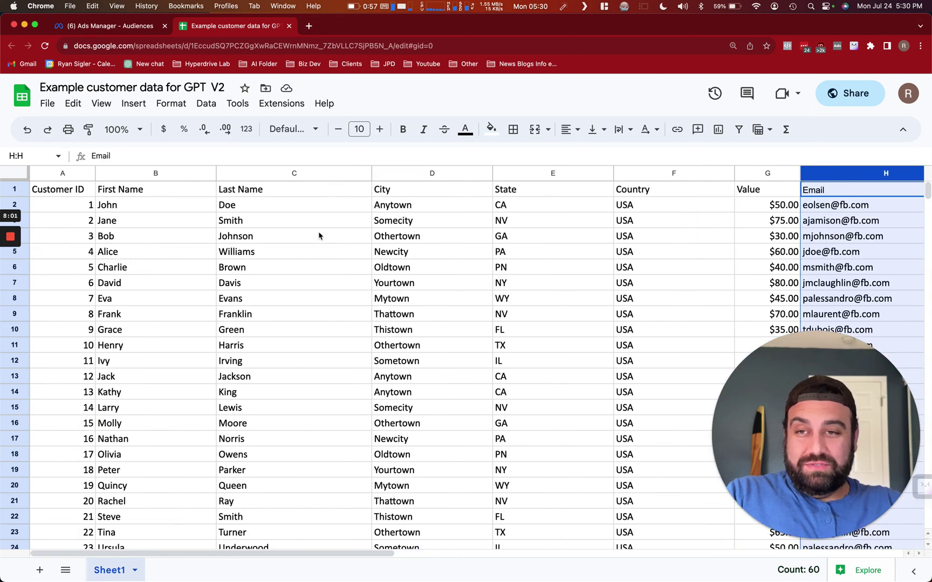
pyautogui.click(54, 173)
pyautogui.rightClick(54, 174)
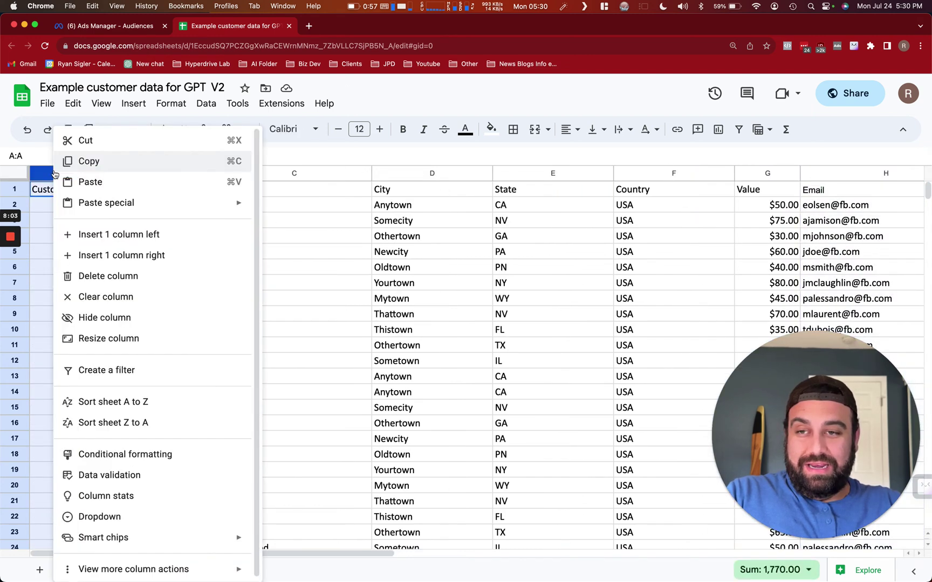
pyautogui.click(99, 282)
pyautogui.click(255, 276)
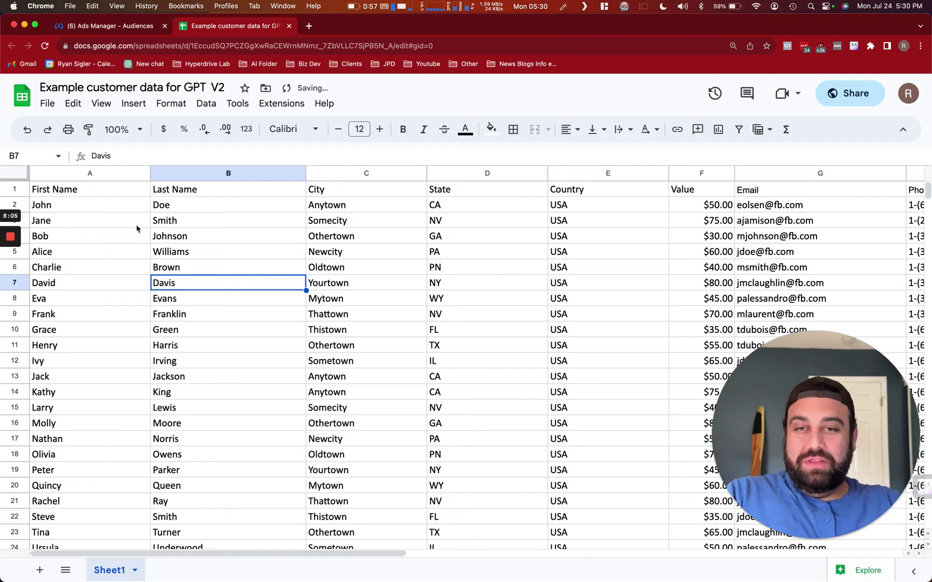
pyautogui.hscroll(5, 317, 265)
pyautogui.hscroll(-5, 317, 262)
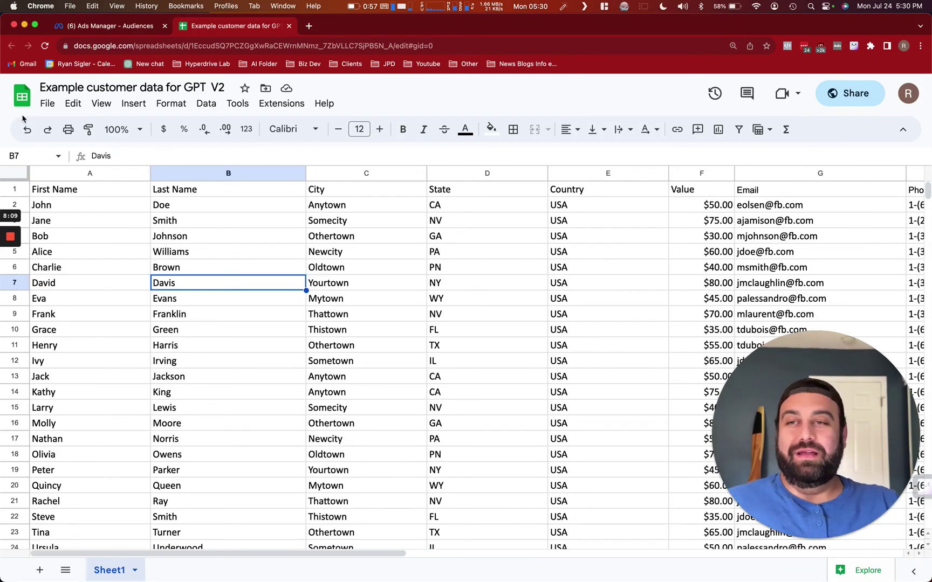
pyautogui.click(46, 106)
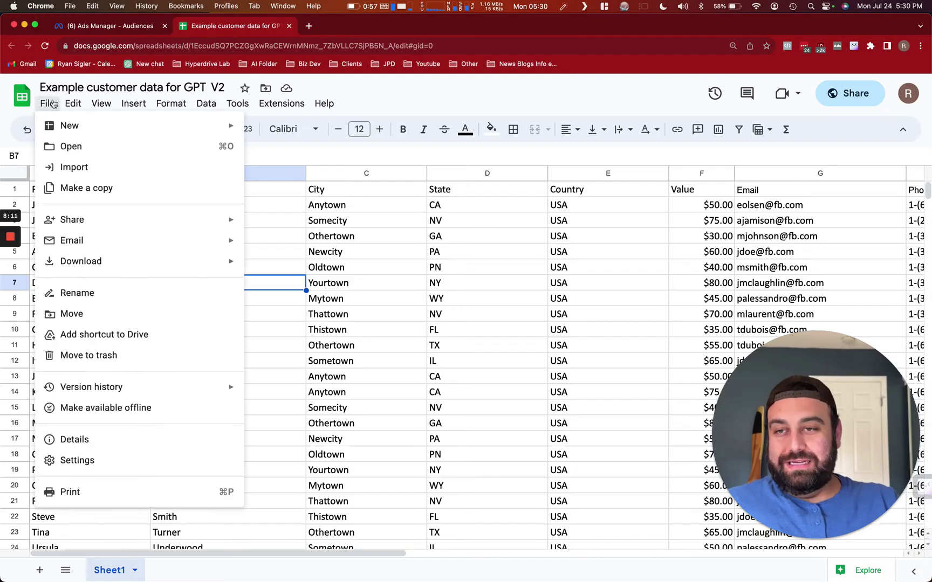
pyautogui.moveTo(107, 262)
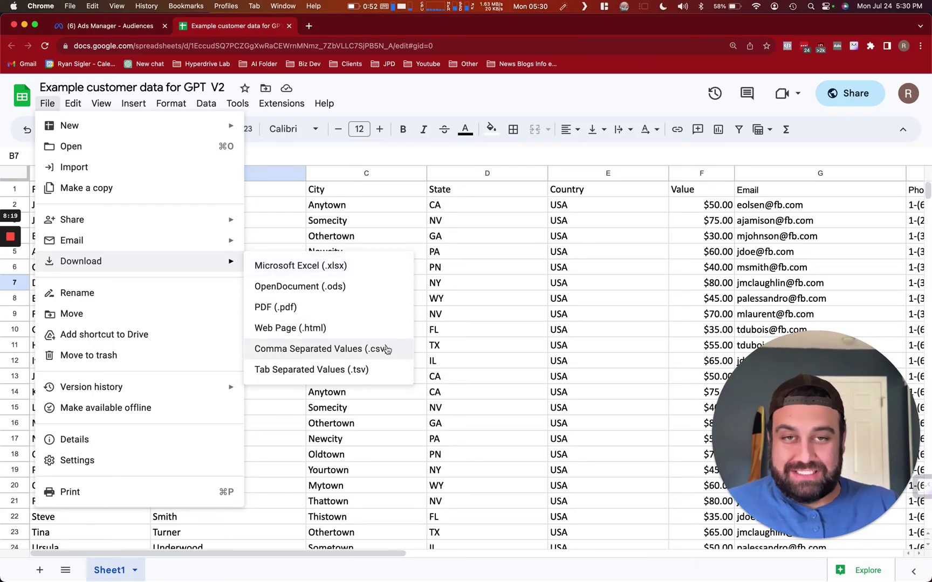
pyautogui.click(509, 339)
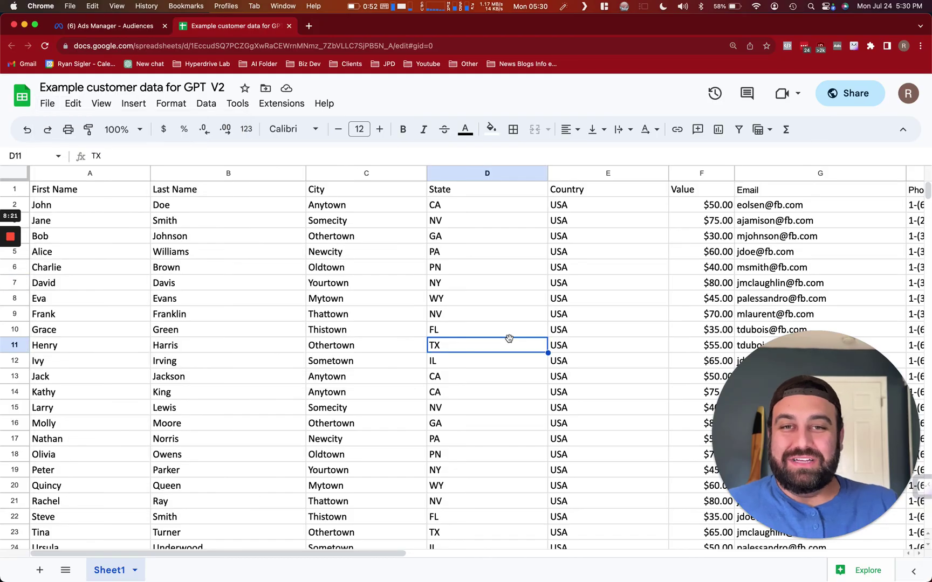
# In the Excel customer file, insert two empty columns right after the Name column
pyautogui.hotkey('ctrl', 'Up')
pyautogui.click(262, 124)
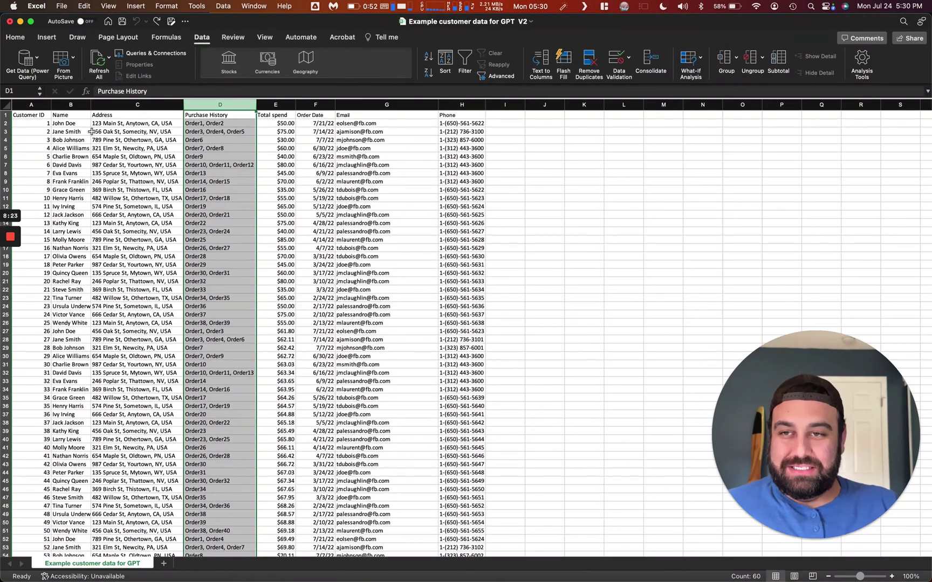
pyautogui.click(130, 105)
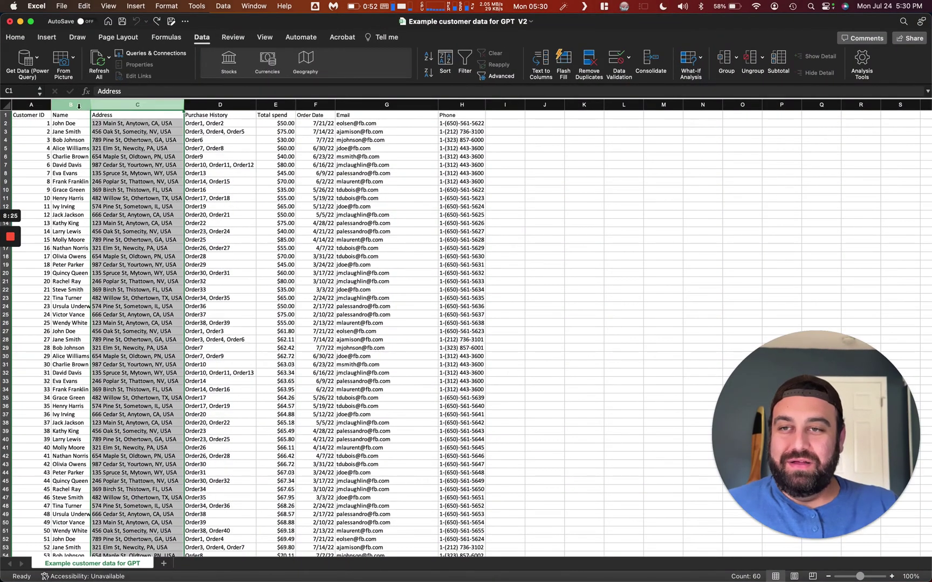
pyautogui.click(77, 106)
pyautogui.click(120, 105)
pyautogui.rightClick(121, 106)
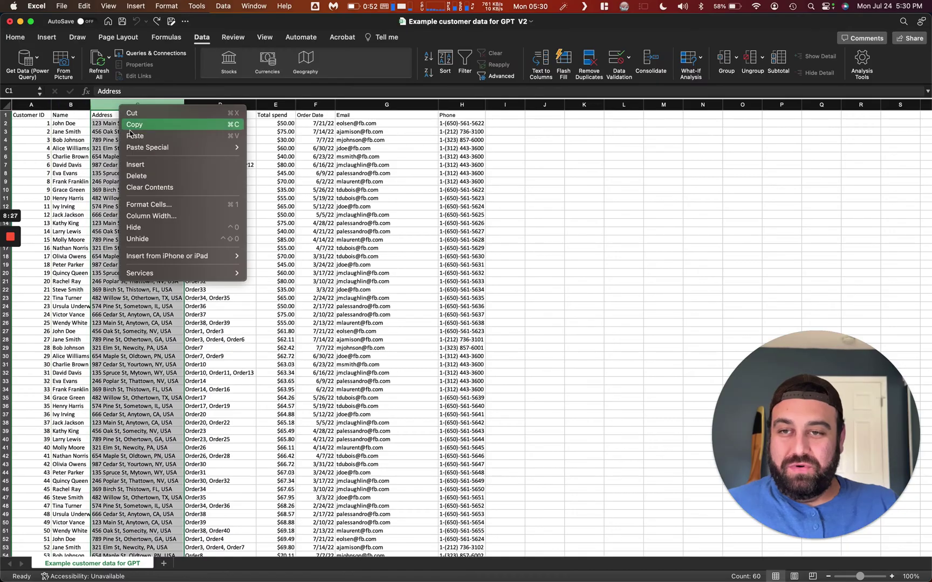
pyautogui.click(141, 168)
pyautogui.rightClick(114, 104)
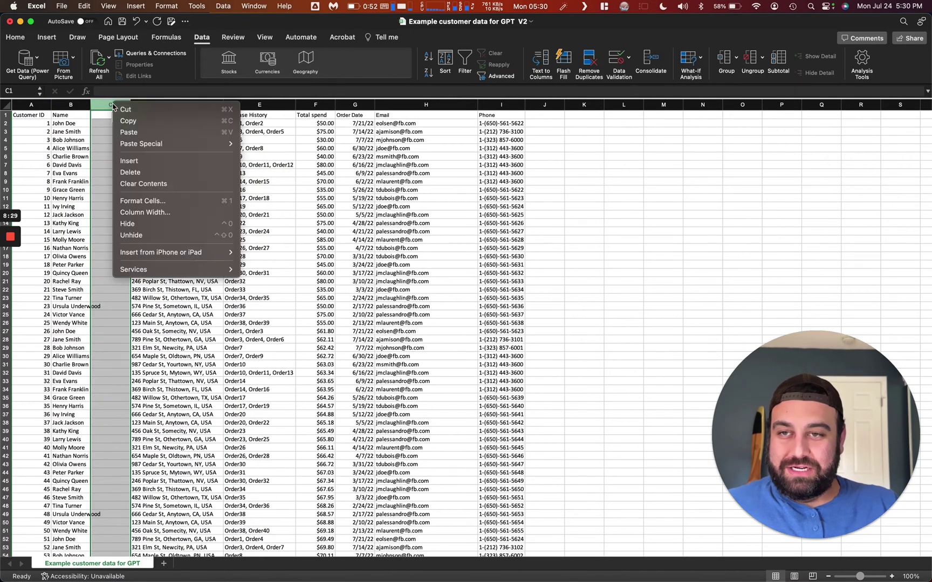
pyautogui.click(147, 160)
# Split the Name column into two columns with Text to Columns on tab and space delimiters
pyautogui.click(70, 106)
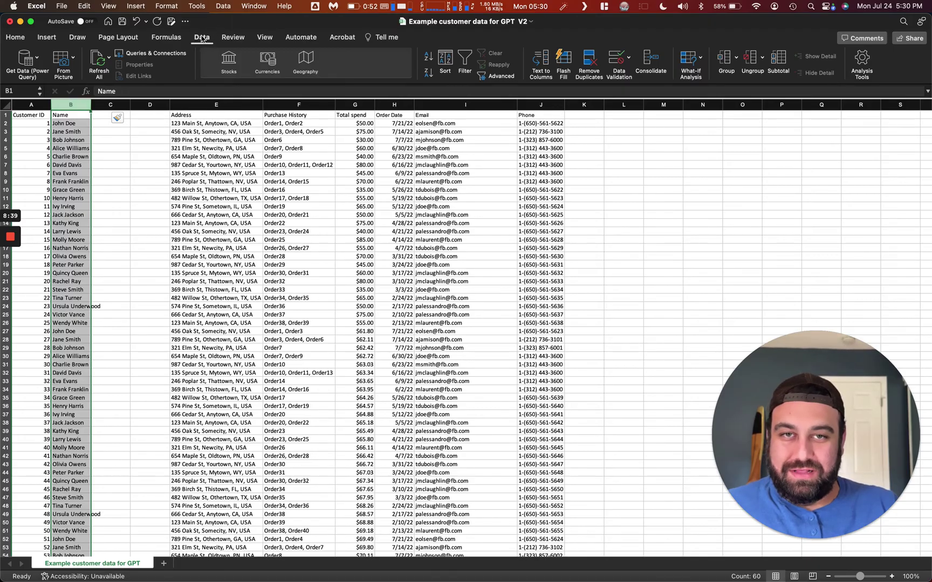
pyautogui.click(544, 62)
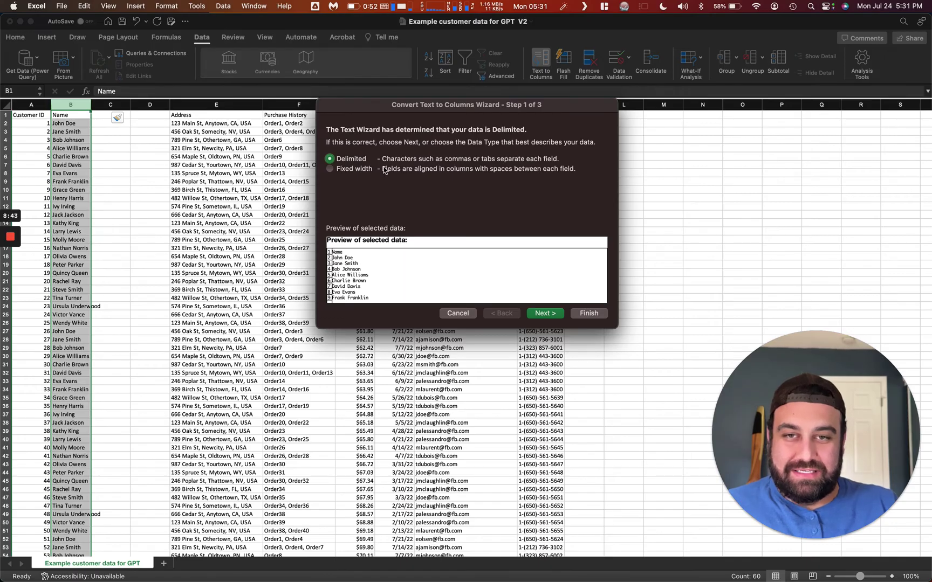
pyautogui.click(545, 314)
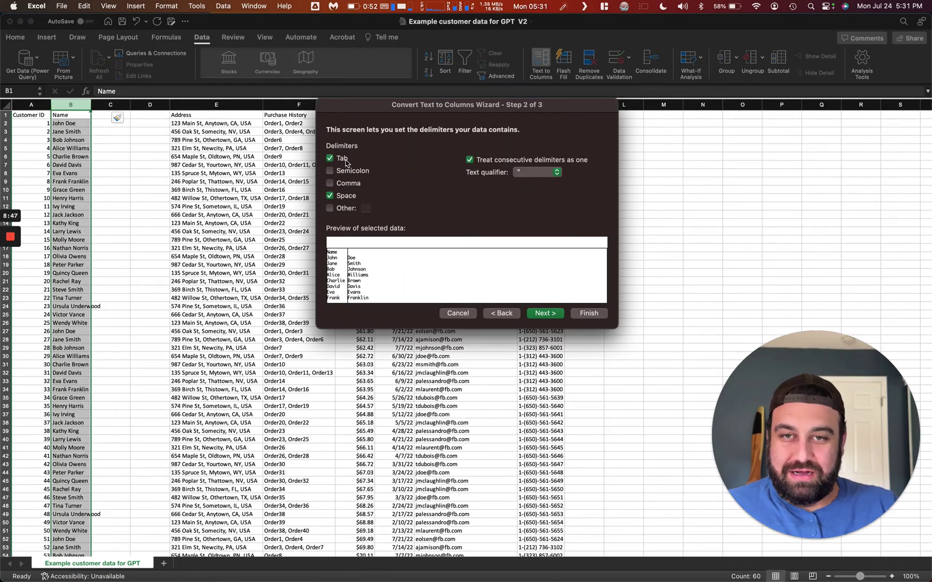
pyautogui.click(550, 317)
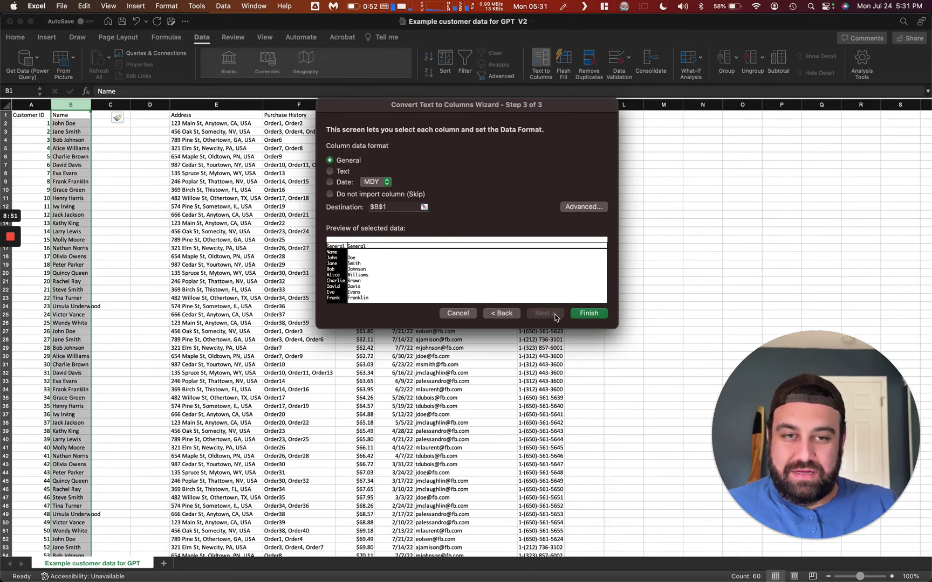
pyautogui.click(589, 313)
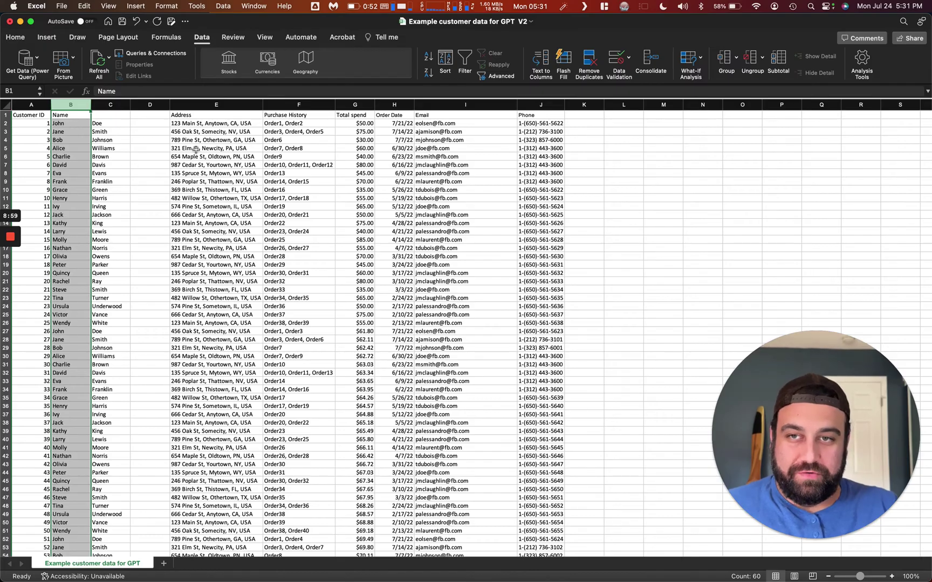
# Delete the leftover empty column D and label the headers 'First name' and 'Last name'
pyautogui.click(149, 105)
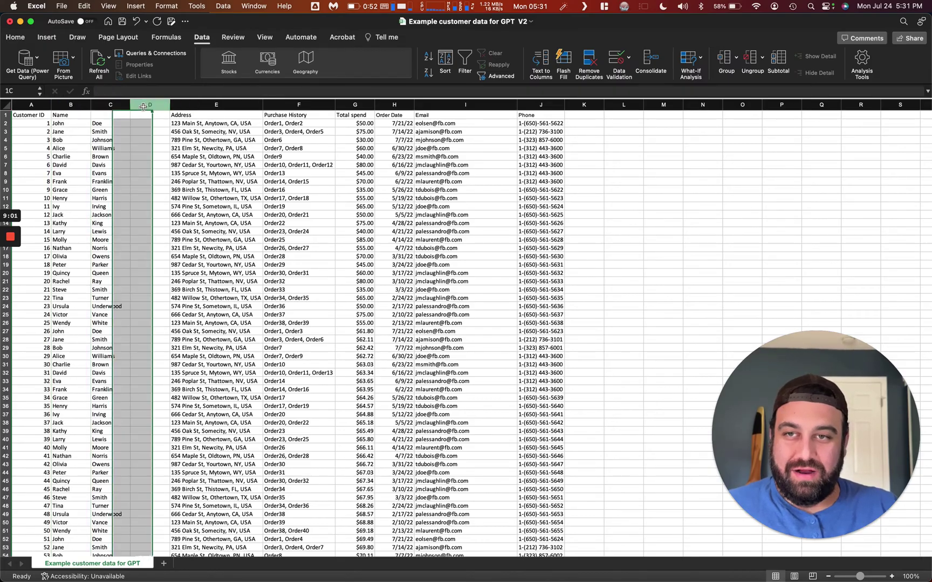
pyautogui.rightClick(144, 105)
pyautogui.click(177, 175)
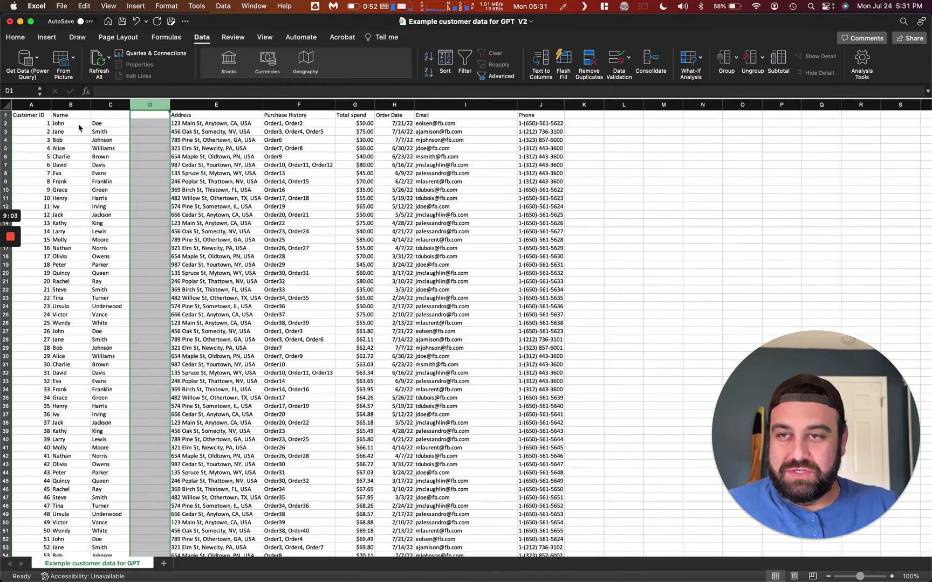
pyautogui.click(71, 105)
pyautogui.doubleClick(70, 114)
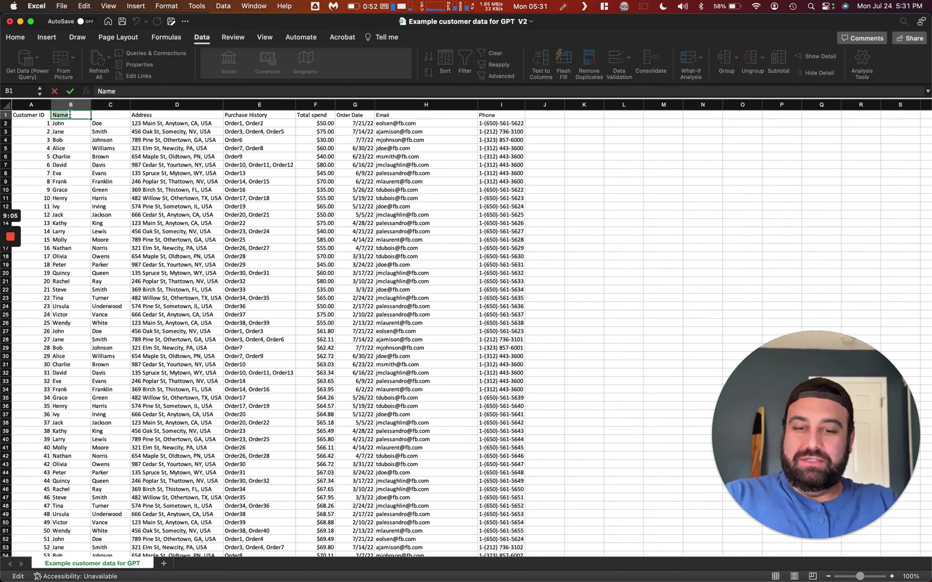
pyautogui.press('BackSpace')
pyautogui.press('BackSpace')
pyautogui.press('BackSpace')
pyautogui.press('BackSpace')
pyautogui.write('First name')
pyautogui.press('Tab')
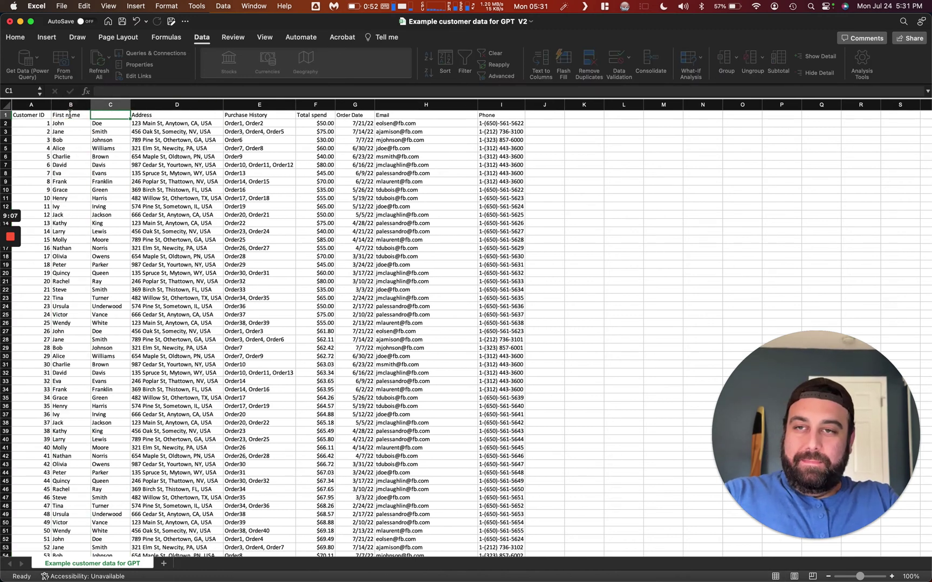
pyautogui.write('Last name')
pyautogui.press('Tab')
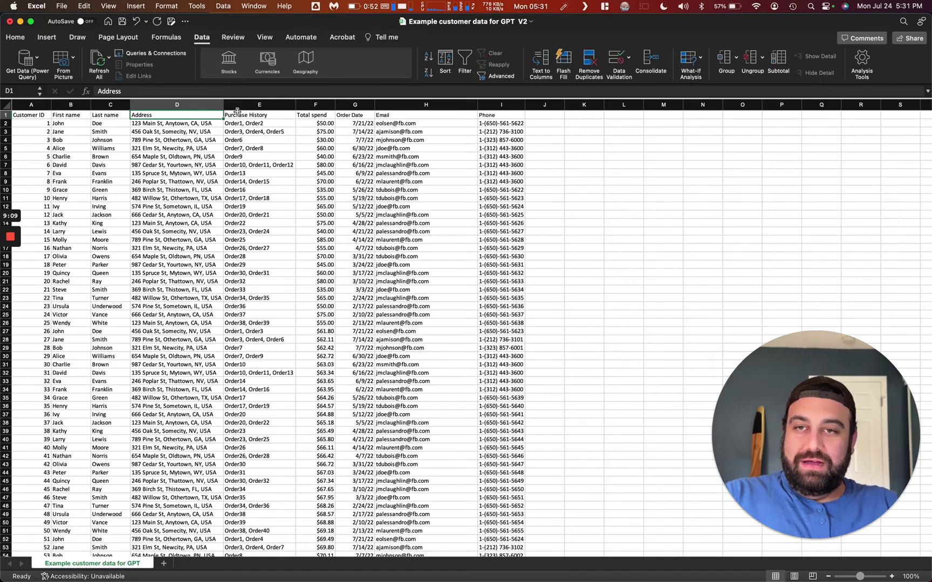
# Insert six empty columns after the Address column
pyautogui.click(242, 105)
pyautogui.rightClick(242, 104)
pyautogui.click(258, 163)
pyautogui.rightClick(261, 104)
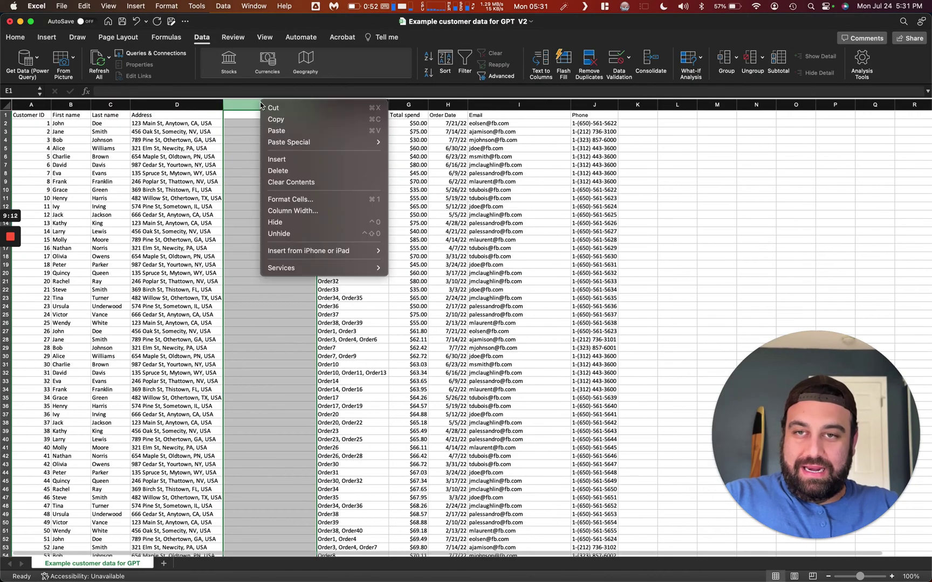
pyautogui.click(294, 160)
pyautogui.rightClick(284, 104)
pyautogui.click(308, 165)
pyautogui.rightClick(286, 105)
pyautogui.click(312, 166)
pyautogui.moveTo(270, 104); pyautogui.dragTo(362, 104)
pyautogui.rightClick(362, 105)
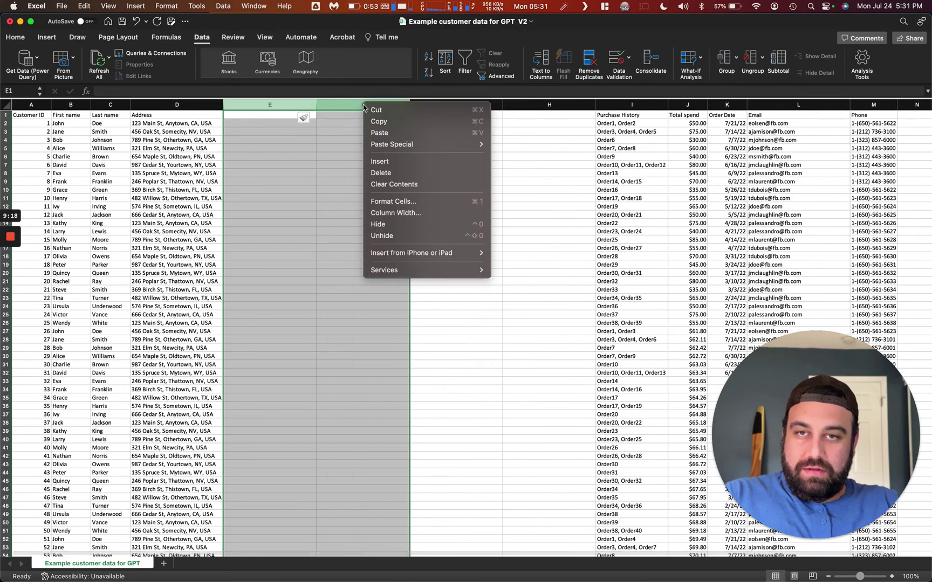
pyautogui.click(380, 161)
# Split the Address column into parts with Text to Columns and delete the extra empty column J
pyautogui.click(177, 104)
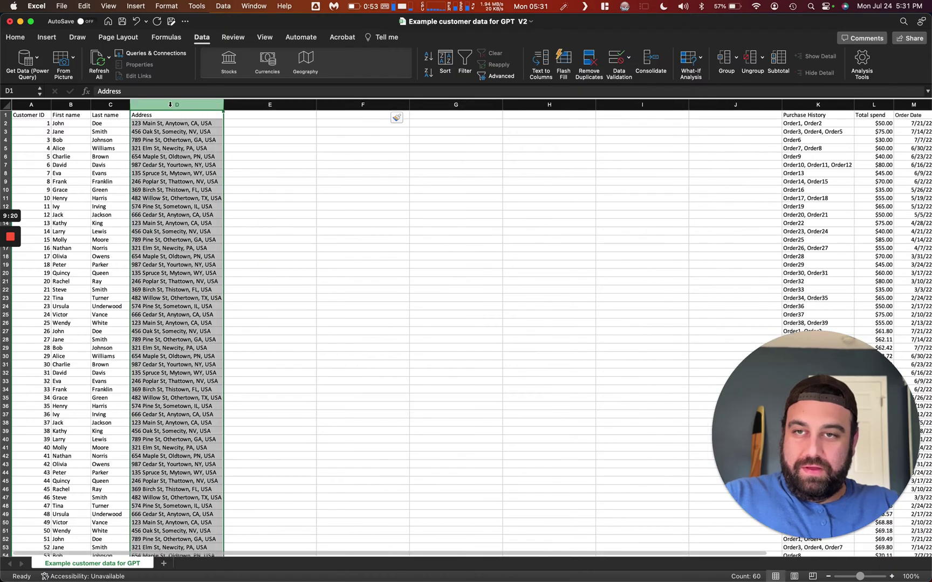
pyautogui.click(540, 62)
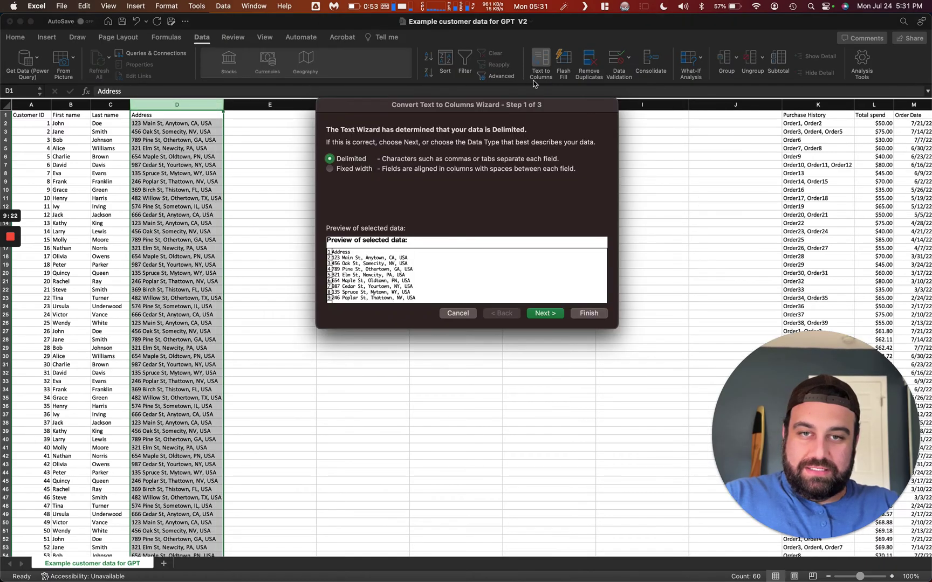
pyautogui.click(587, 313)
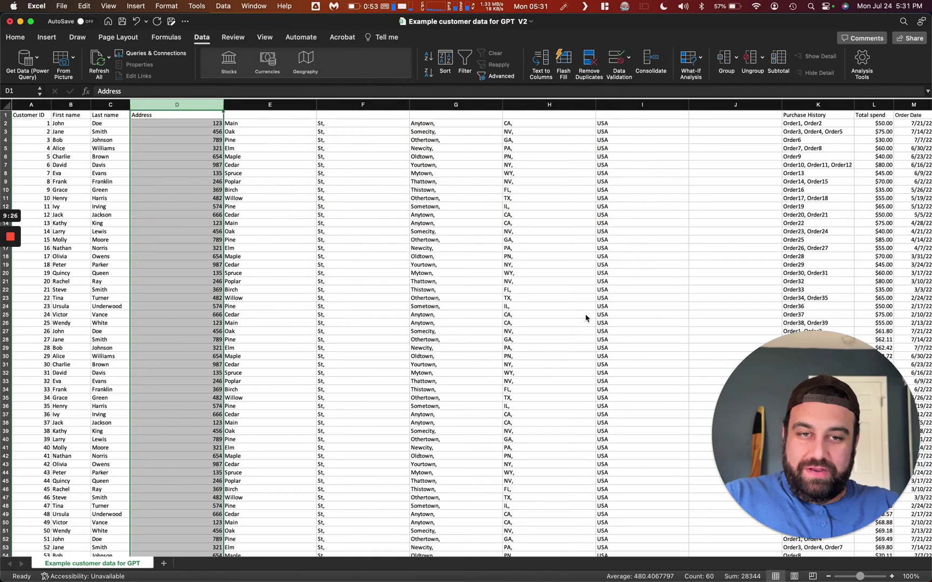
pyautogui.rightClick(712, 108)
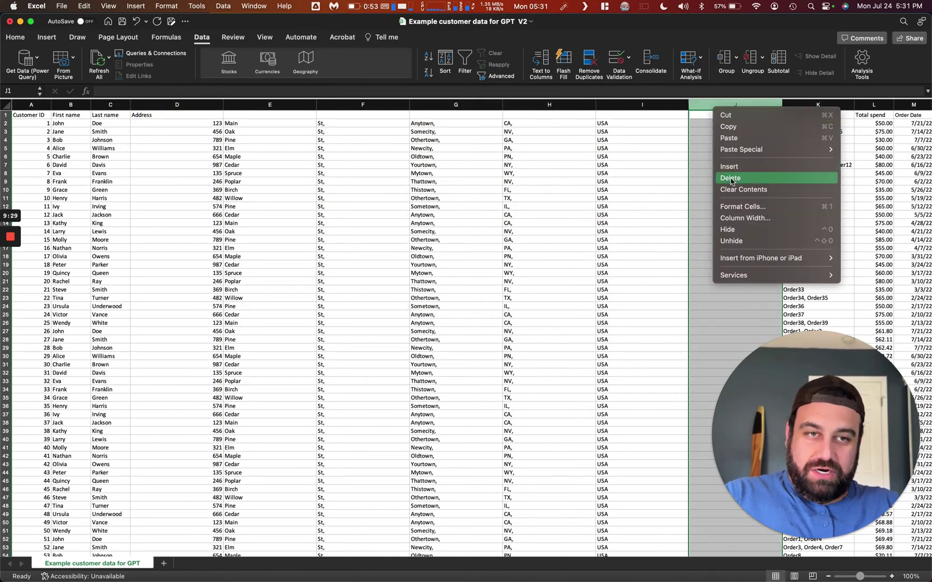
pyautogui.click(730, 178)
# Delete columns D to F, which hold the house number and street name
pyautogui.click(159, 105)
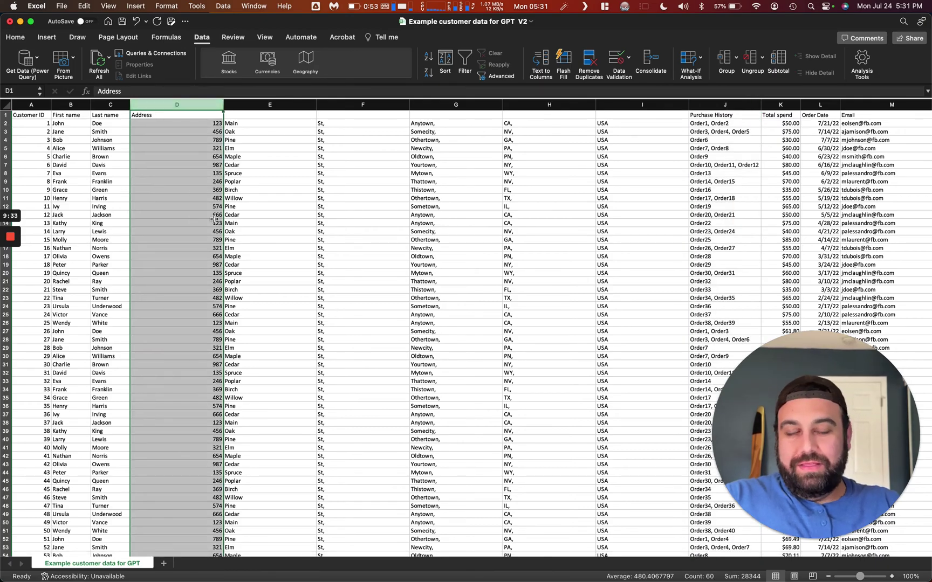
pyautogui.click(265, 190)
pyautogui.click(211, 125)
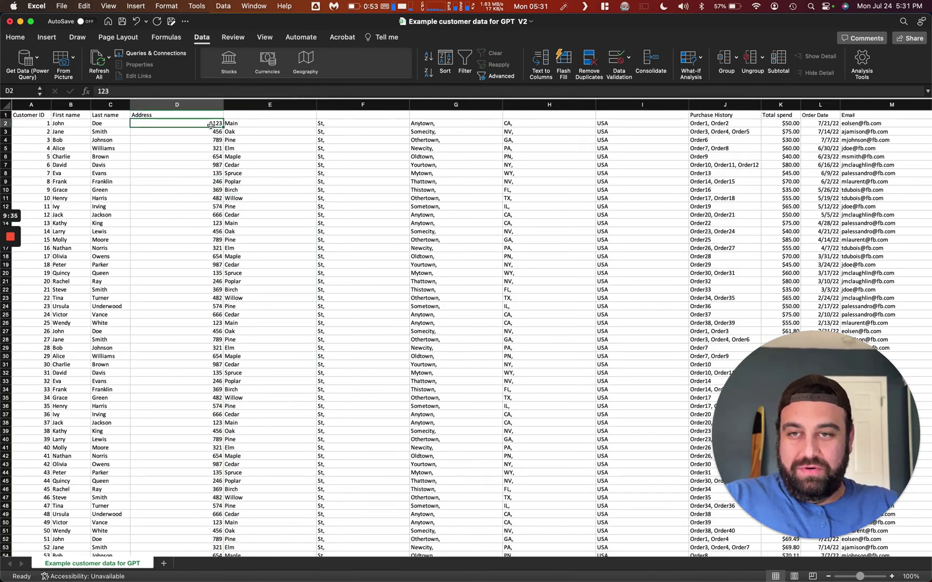
pyautogui.click(273, 128)
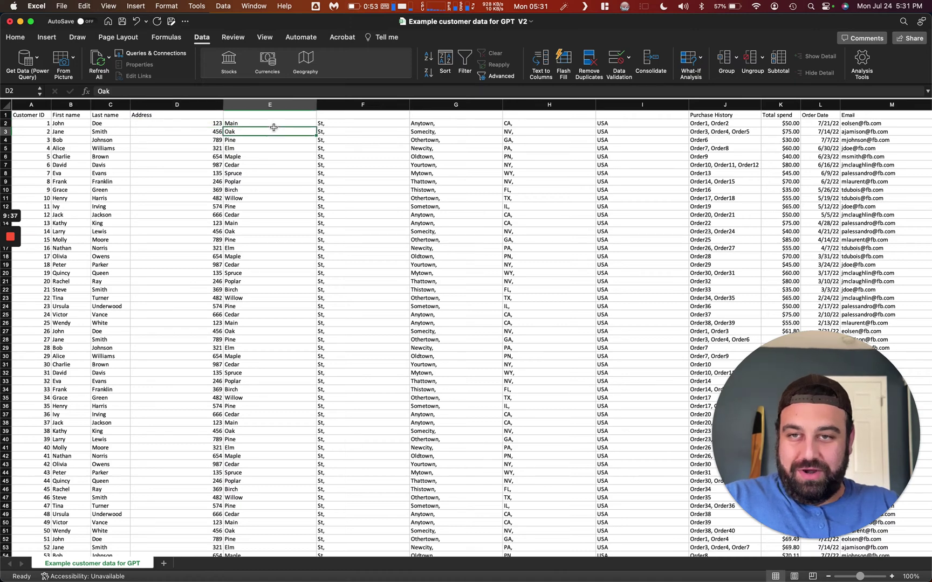
pyautogui.moveTo(280, 123); pyautogui.dragTo(181, 108)
pyautogui.rightClick(181, 108)
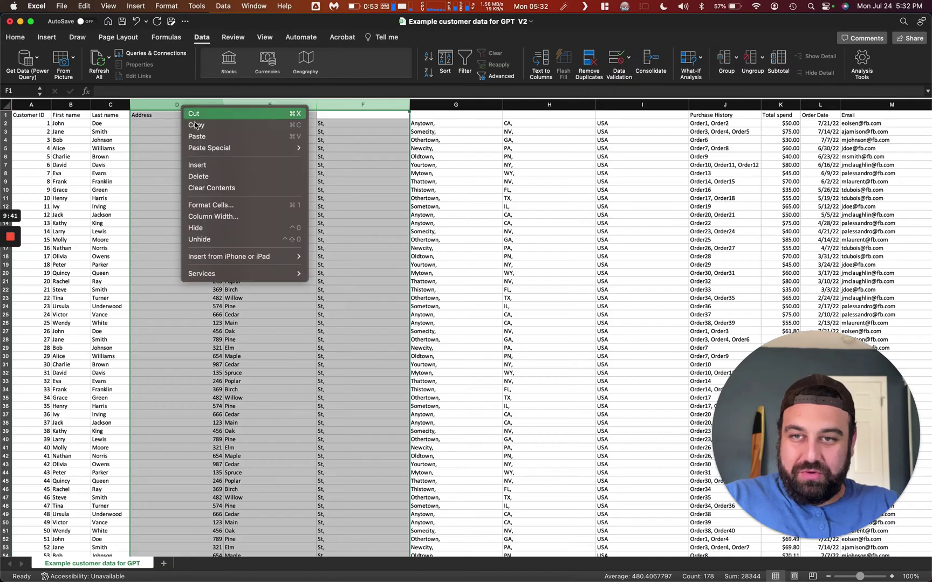
pyautogui.click(214, 177)
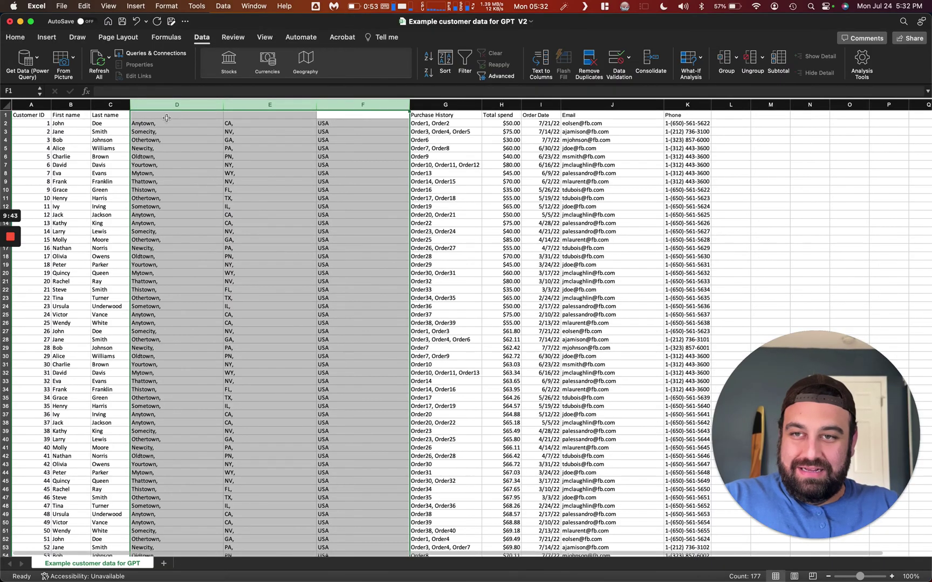
# Label the remaining address headers 'City', 'State' and 'Country'
pyautogui.click(165, 116)
pyautogui.write('City')
pyautogui.press('Tab')
pyautogui.write('State')
pyautogui.press('Tab')
pyautogui.write('Country')
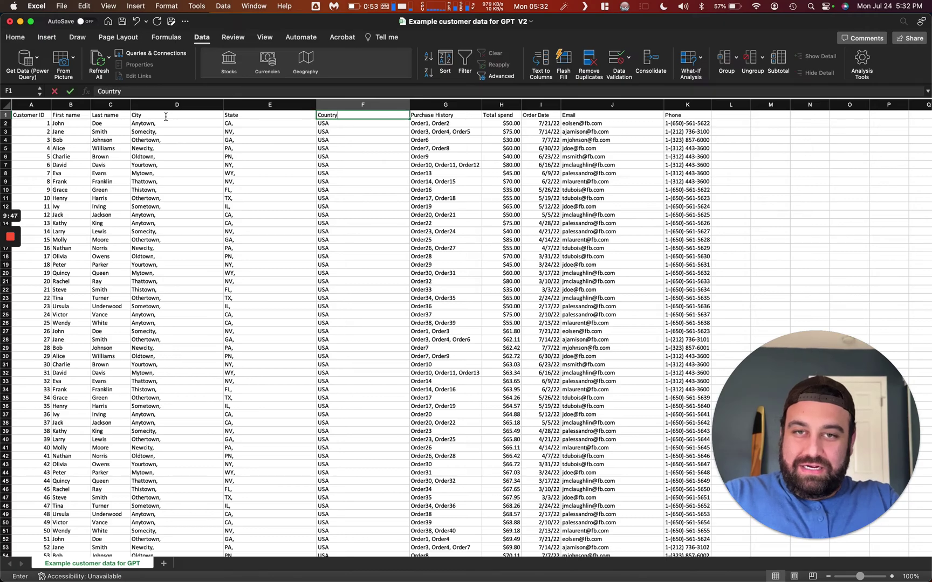
pyautogui.click(166, 181)
# Delete the Customer ID and Purchase History columns
pyautogui.click(34, 106)
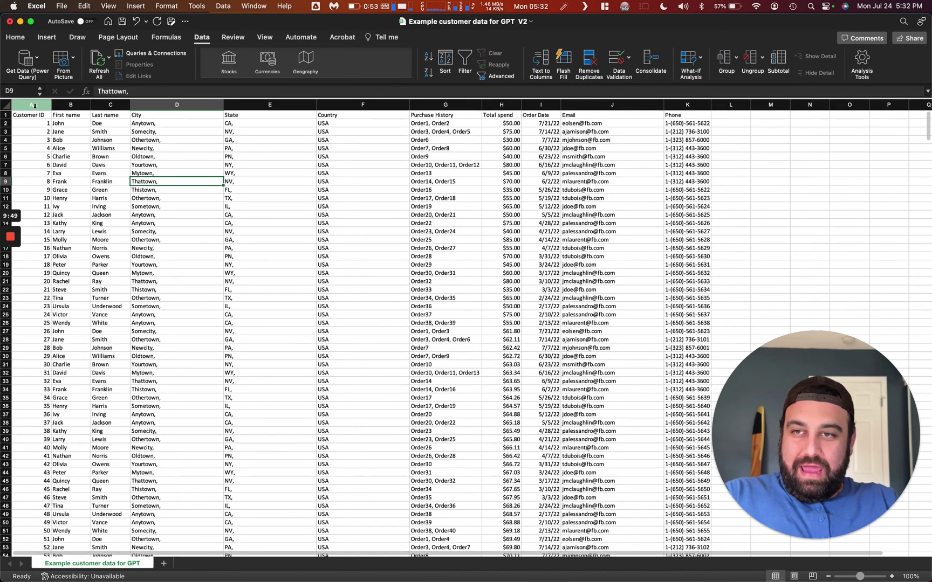
pyautogui.rightClick(34, 105)
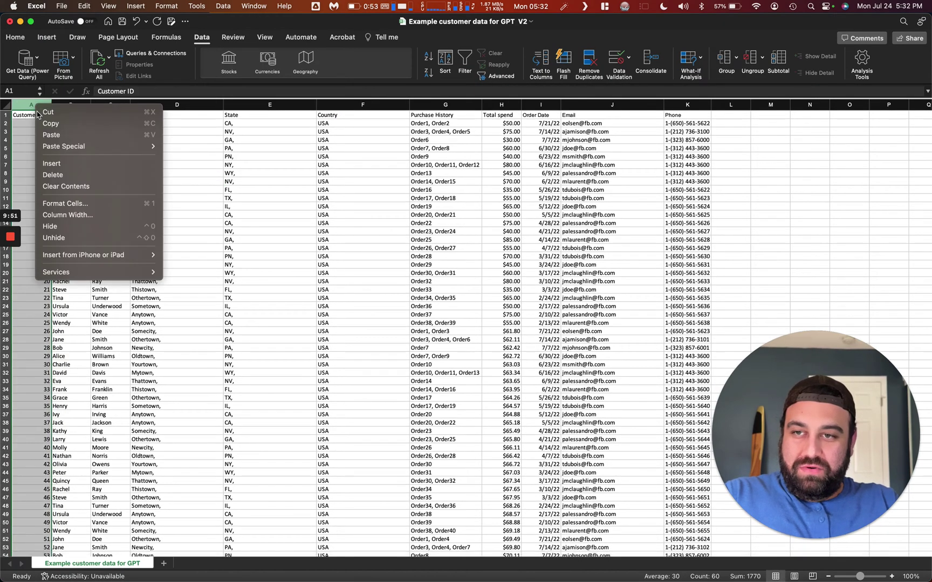
pyautogui.click(73, 175)
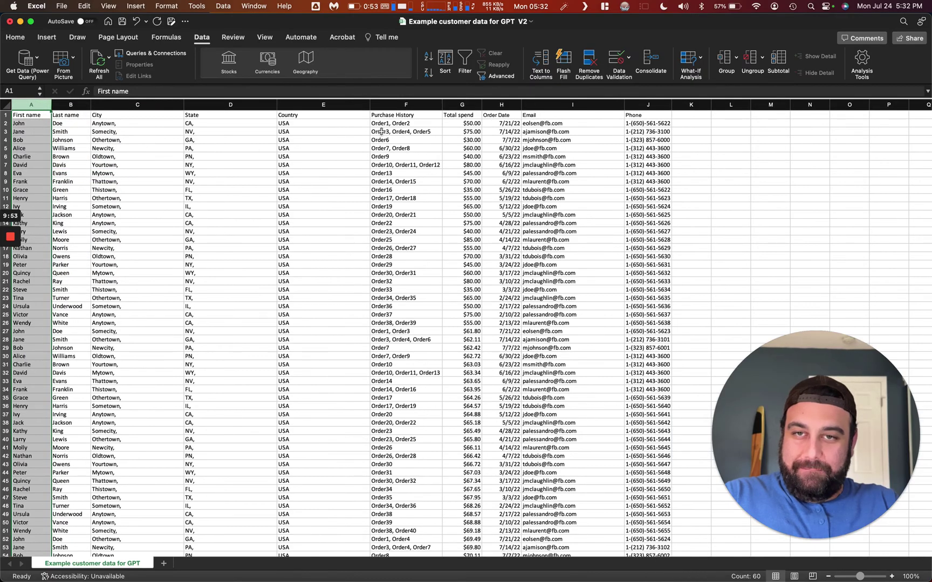
pyautogui.click(392, 105)
pyautogui.rightClick(393, 106)
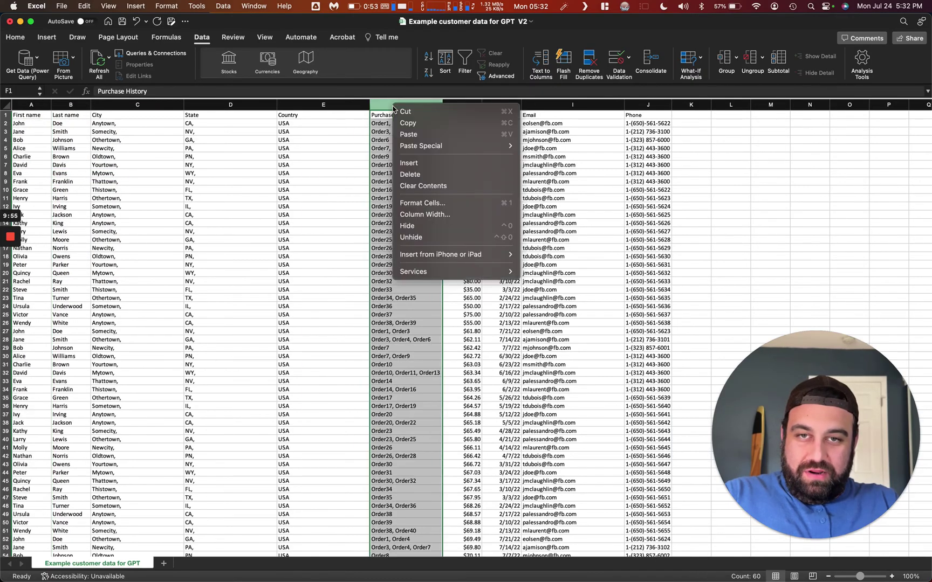
pyautogui.click(425, 174)
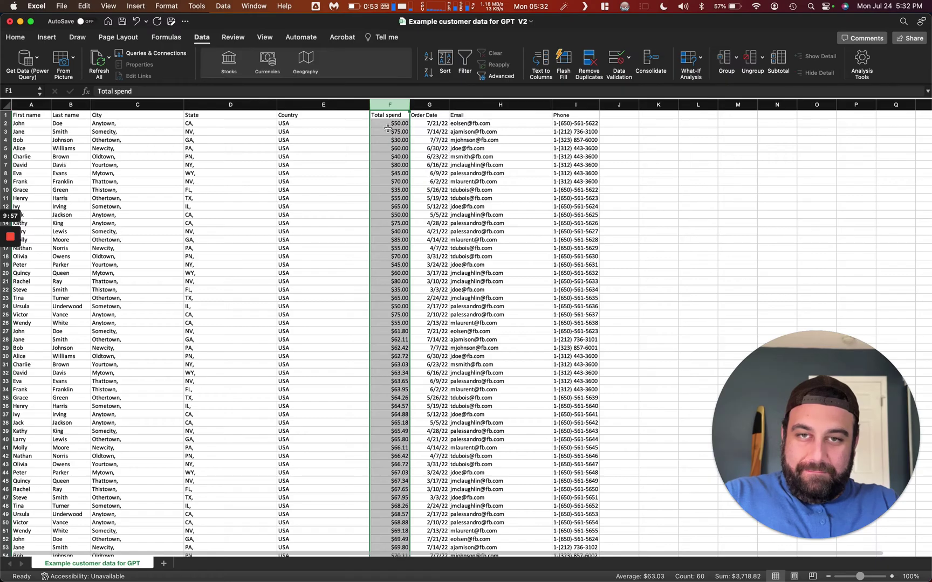
# Rename the 'Total spend' header to 'Value'
pyautogui.click(387, 115)
pyautogui.doubleClick(387, 114)
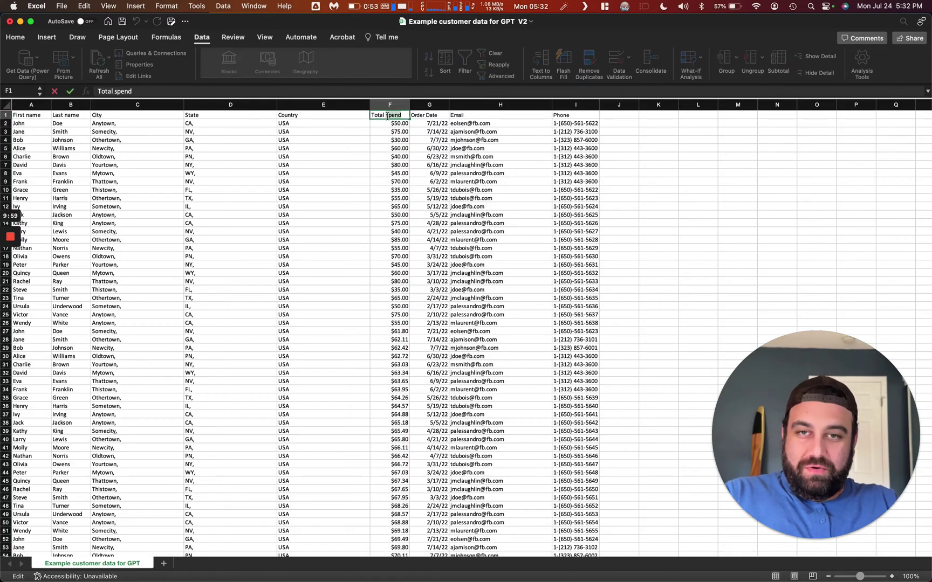
pyautogui.press('super+a')
pyautogui.write('Value')
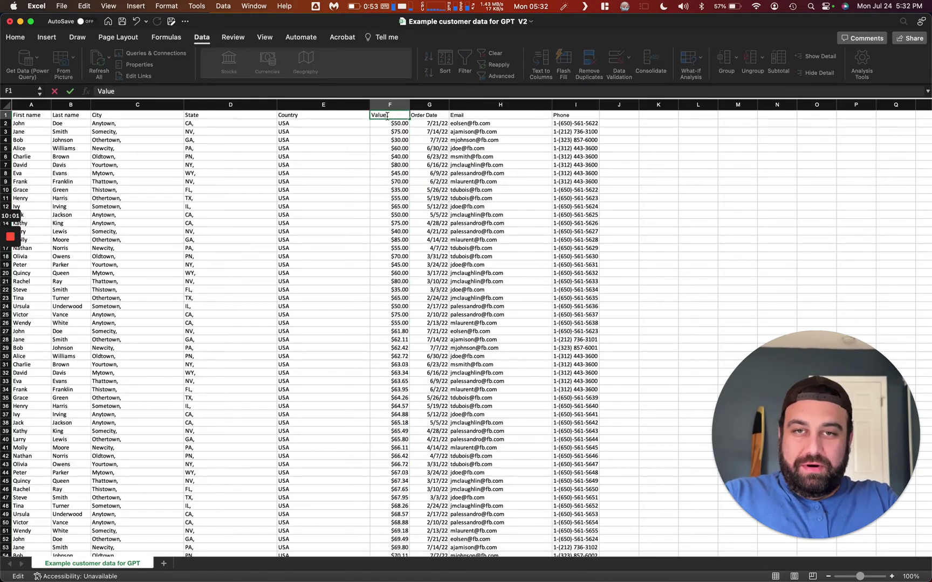
pyautogui.click(339, 173)
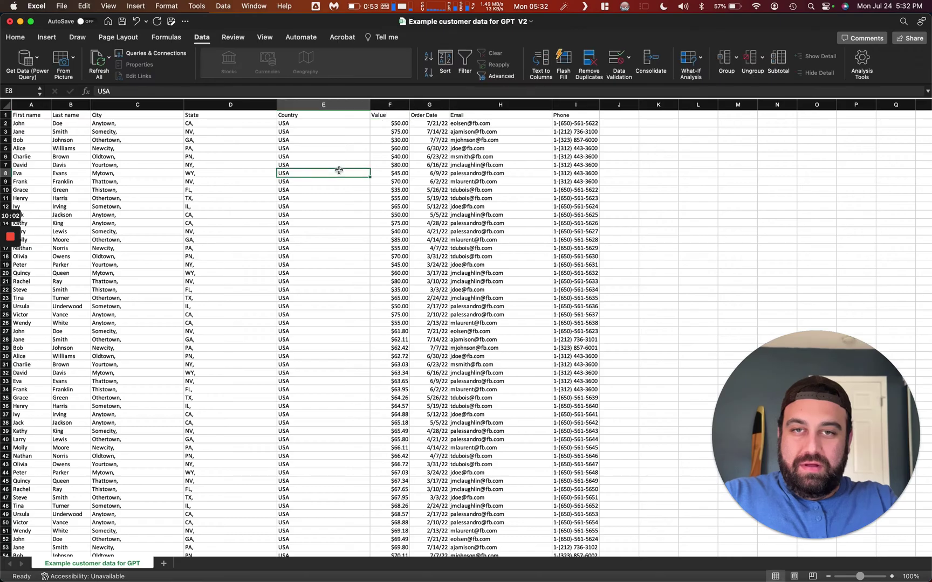
# Delete the Order Date column
pyautogui.click(430, 104)
pyautogui.rightClick(434, 104)
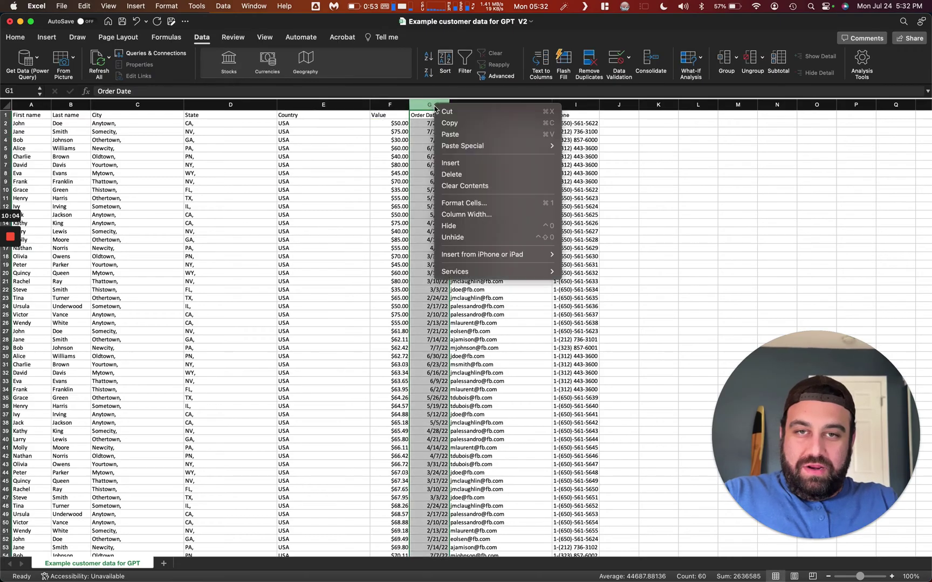
pyautogui.click(477, 174)
pyautogui.click(470, 123)
pyautogui.press('Up')
pyautogui.press('Right')
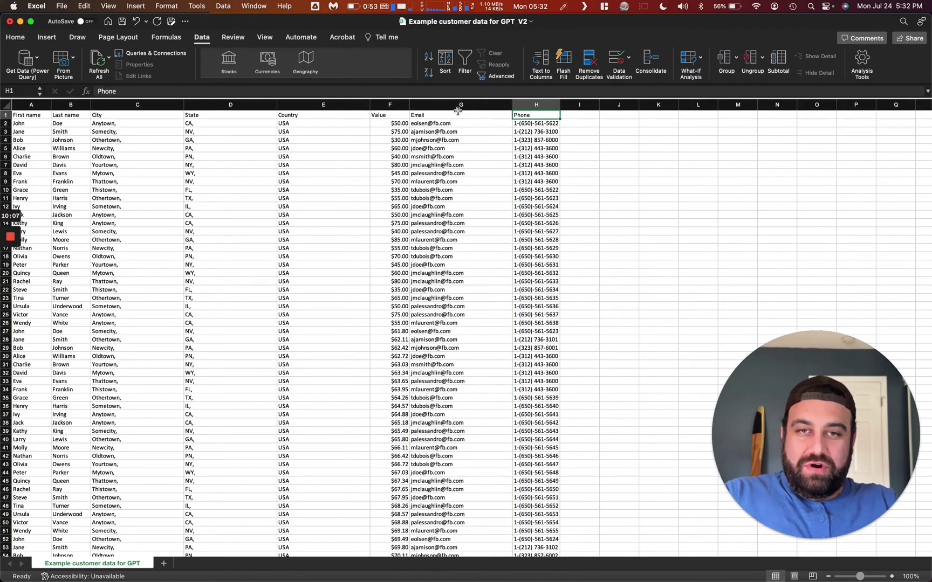
# Review the remaining headers: First name, Last name, City, State, Country, Value, Email, Phone
pyautogui.click(457, 113)
pyautogui.click(389, 104)
pyautogui.click(323, 104)
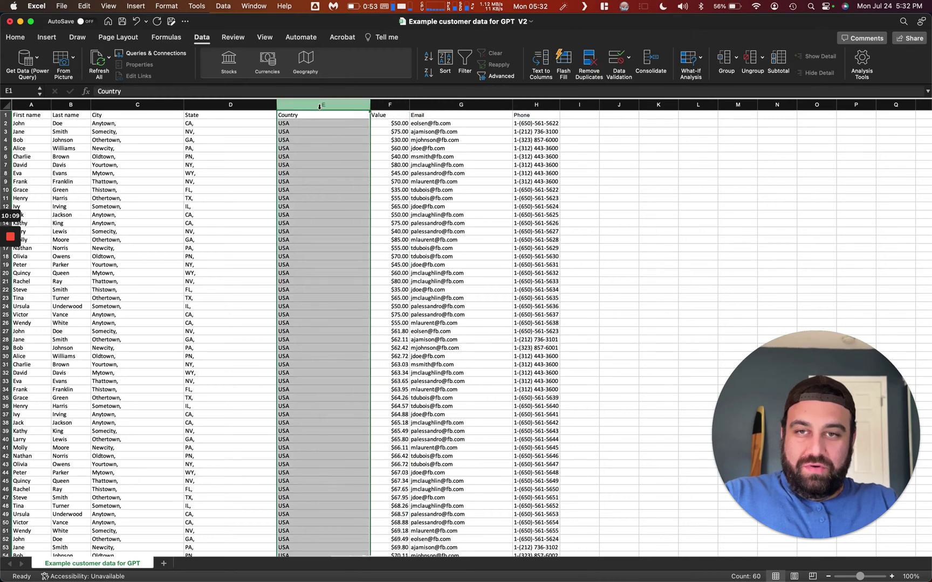
pyautogui.click(196, 120)
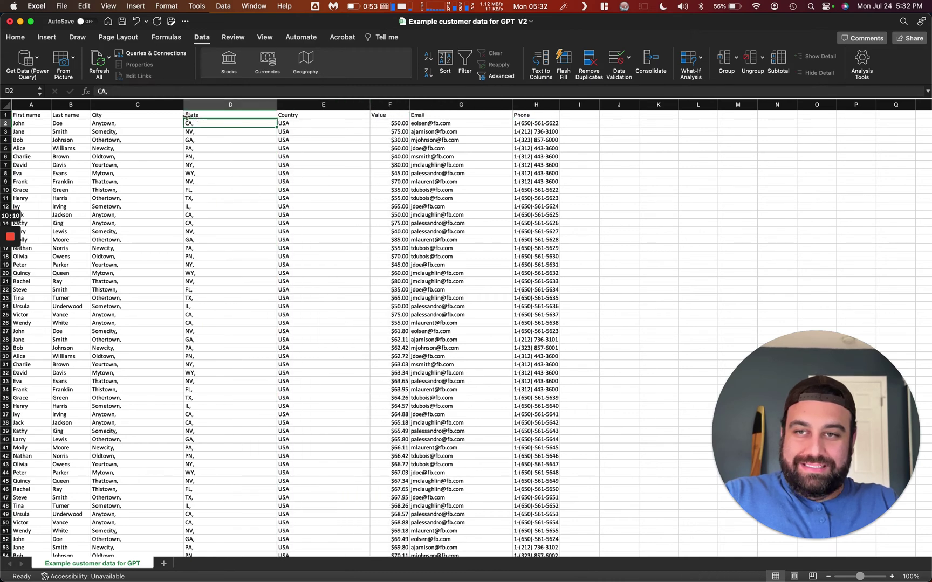
pyautogui.click(66, 120)
pyautogui.click(65, 113)
pyautogui.click(24, 115)
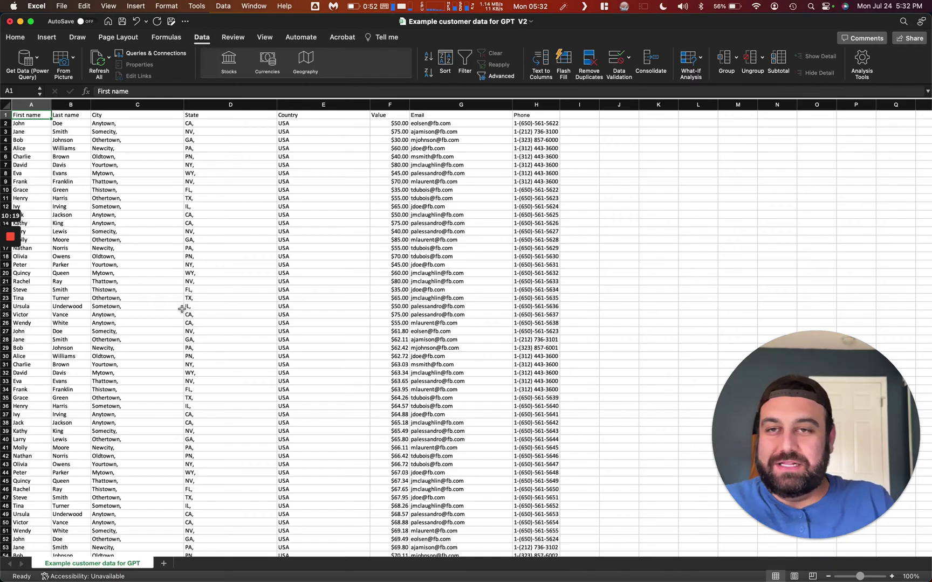
# Save the workbook as CSV UTF-8 (Comma delimited) named 'Example customer data for GPT V2'
pyautogui.click(64, 6)
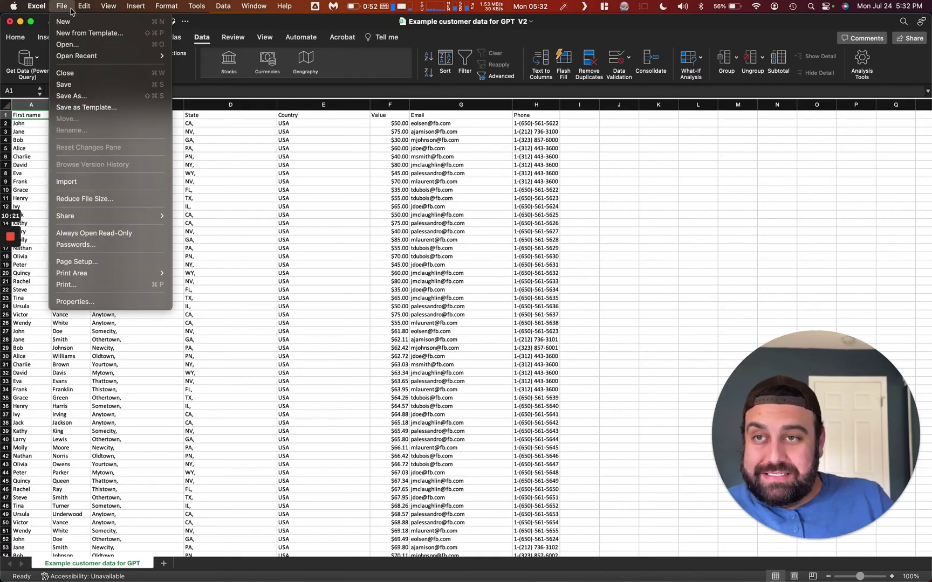
pyautogui.press('Escape')
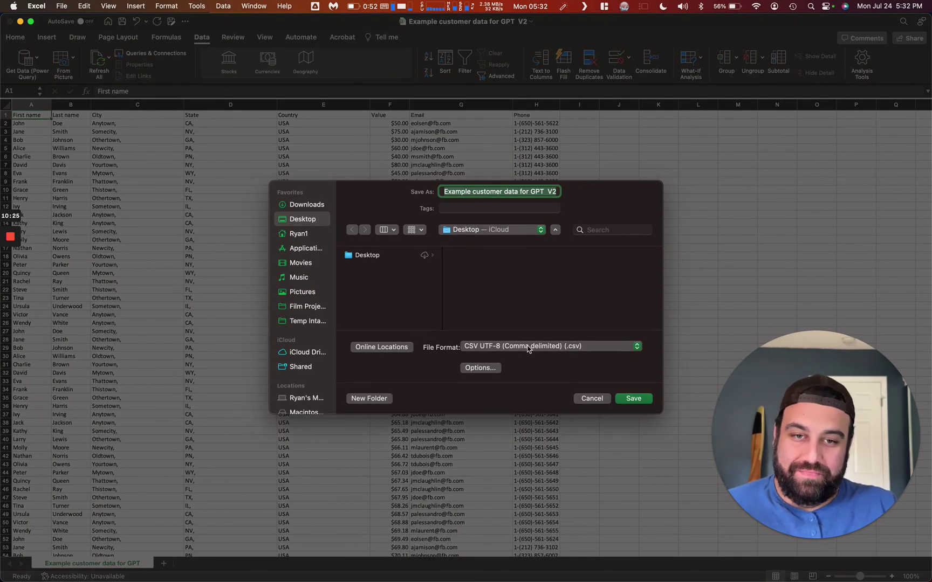
pyautogui.click(528, 348)
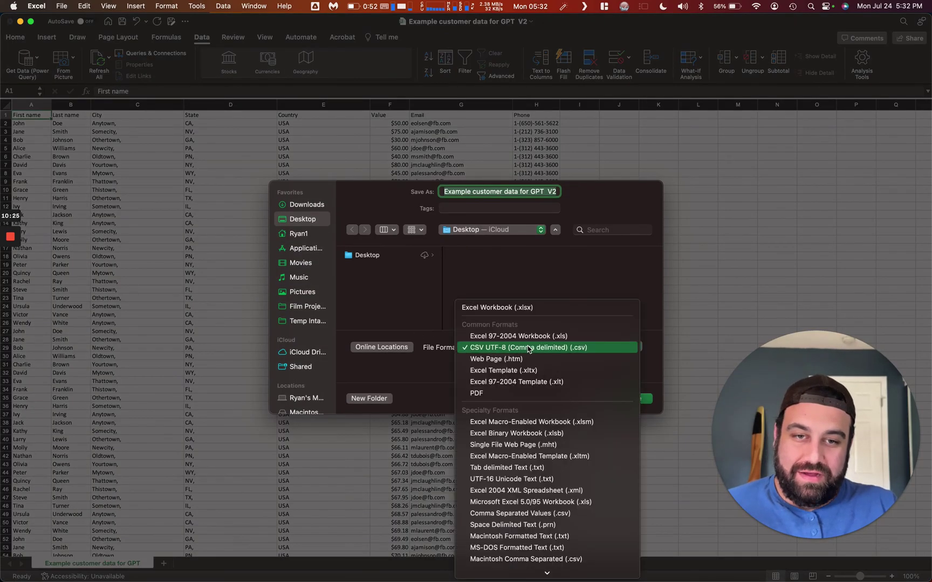
pyautogui.click(570, 347)
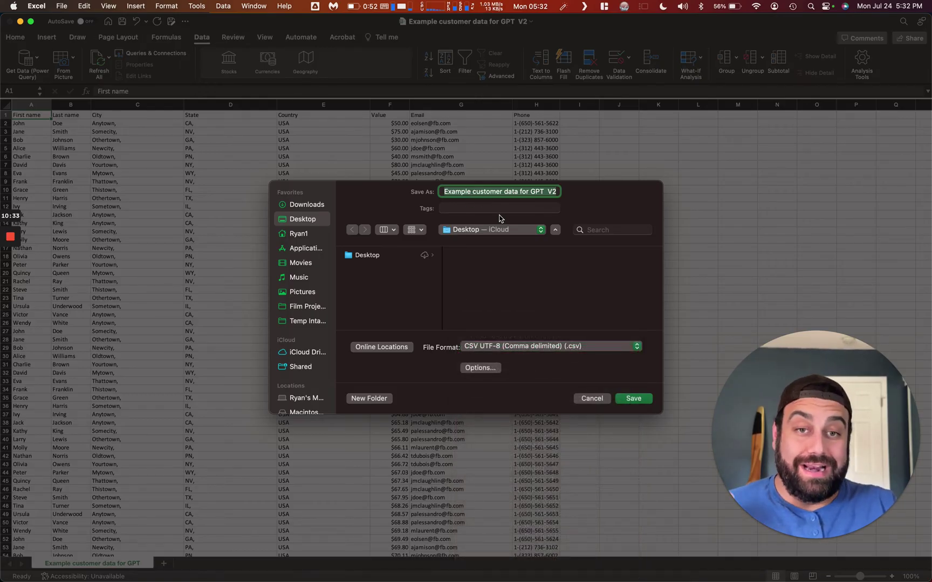
pyautogui.click(634, 398)
pyautogui.hotkey('ctrl', 'Up')
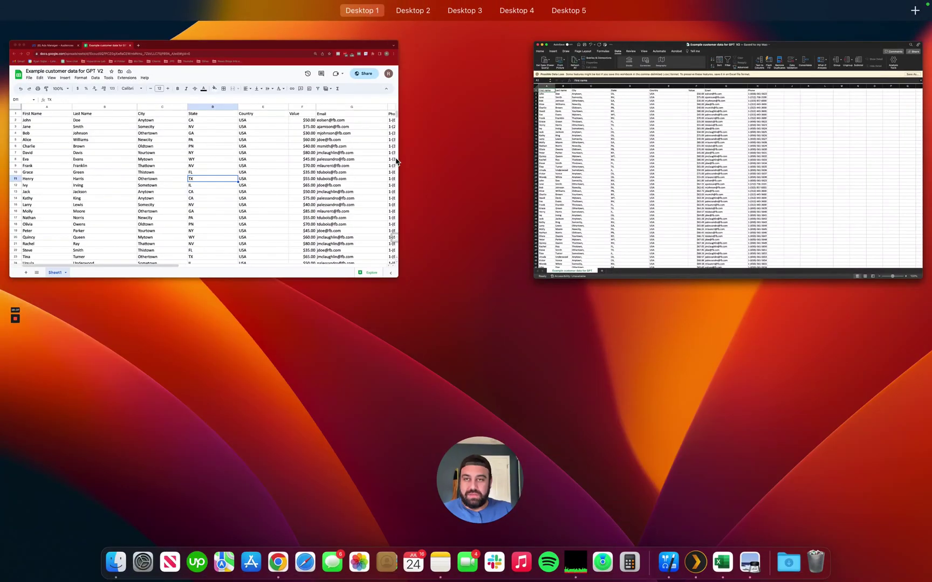
# Upload 'Example customer data for GPT V2.csv' and read the warning that values must be positive numbers
pyautogui.click(395, 160)
pyautogui.click(105, 28)
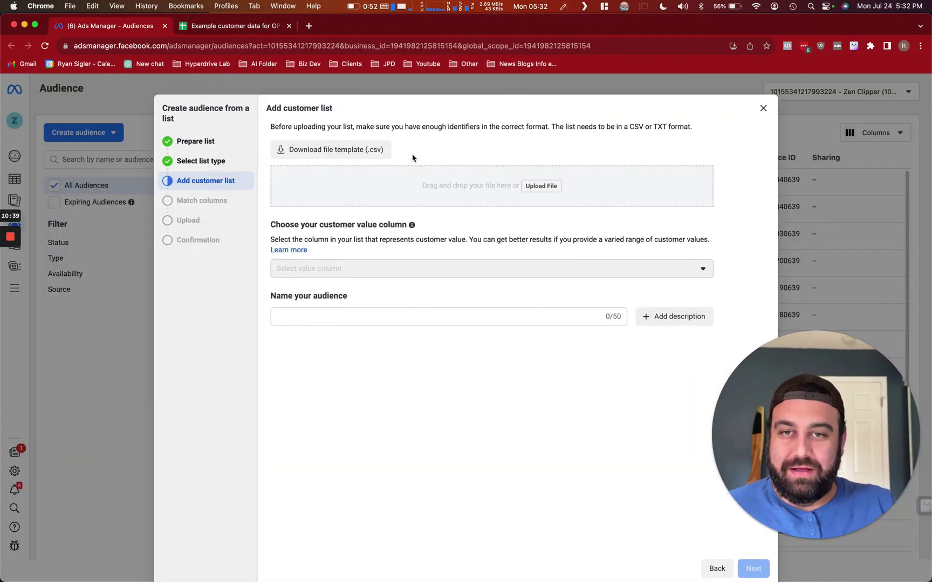
pyautogui.click(539, 186)
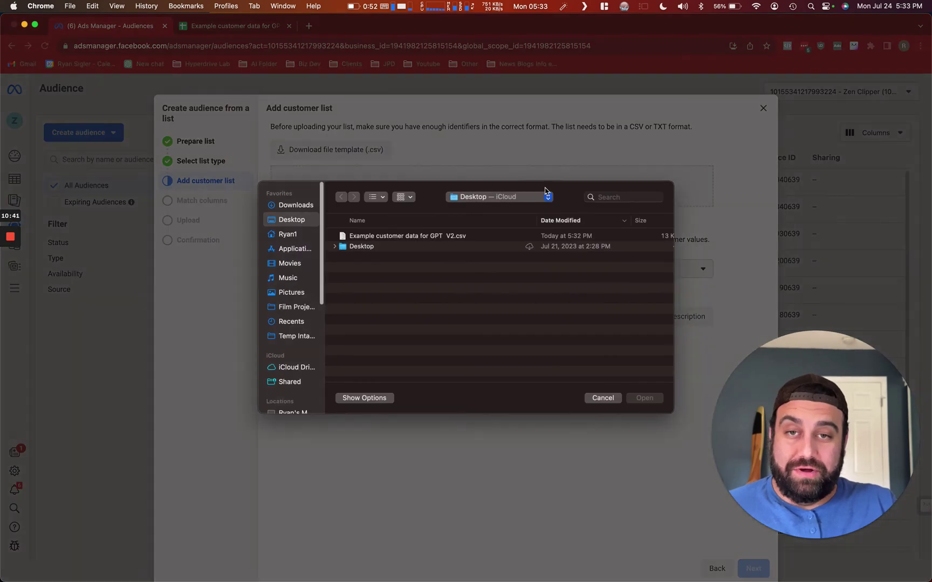
pyautogui.click(402, 237)
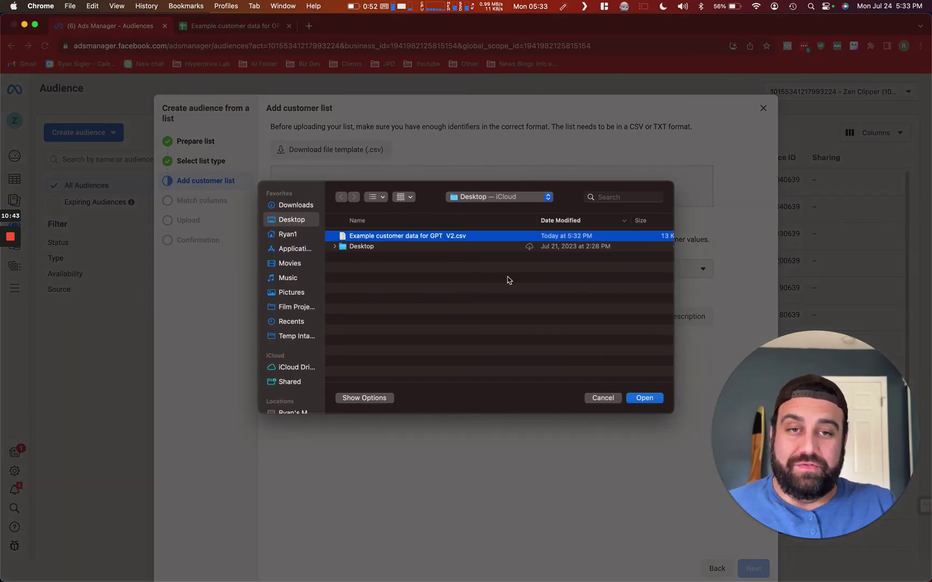
pyautogui.click(644, 398)
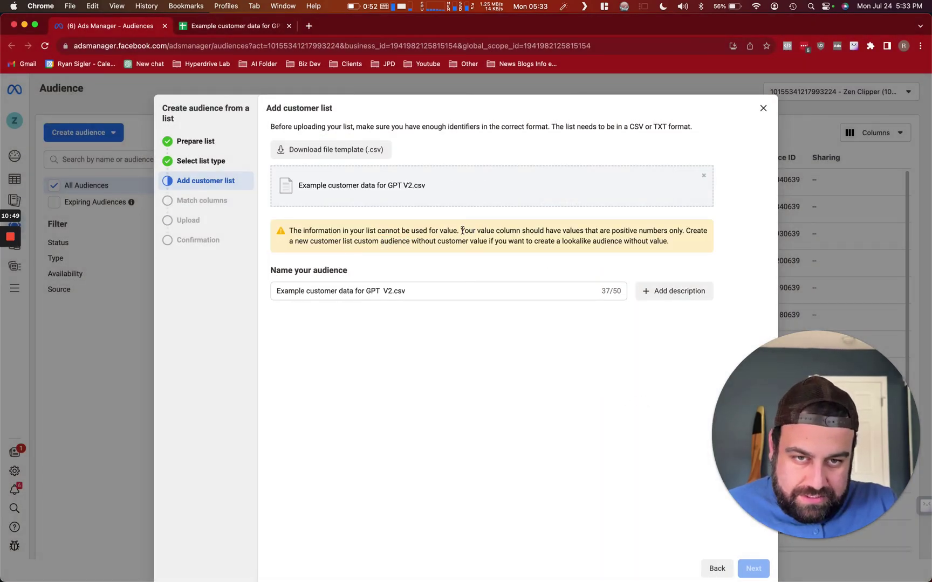
pyautogui.moveTo(460, 230); pyautogui.dragTo(691, 261)
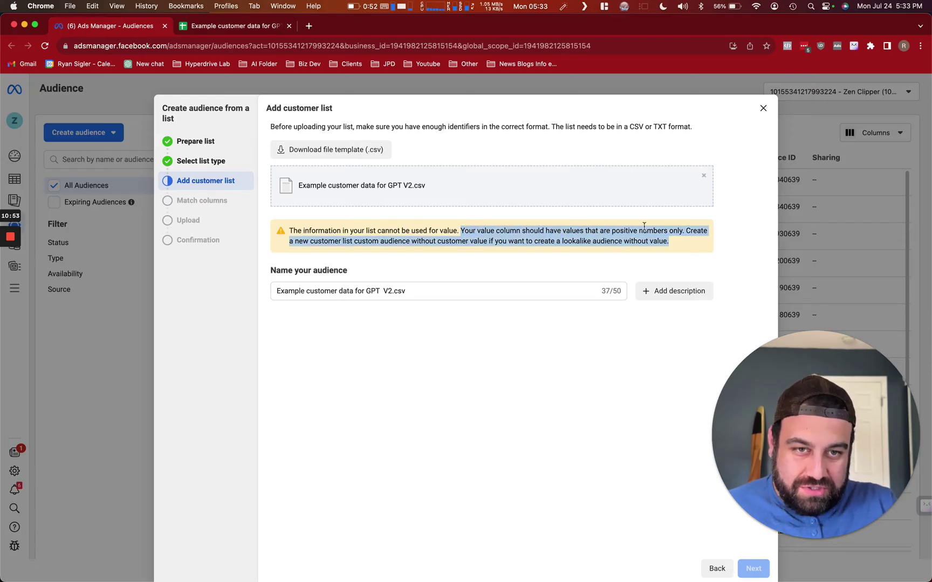
pyautogui.click(635, 253)
# Return to the customer spreadsheet in Excel and select the Value column
pyautogui.hotkey('ctrl', 'Up')
pyautogui.click(272, 152)
pyautogui.click(389, 121)
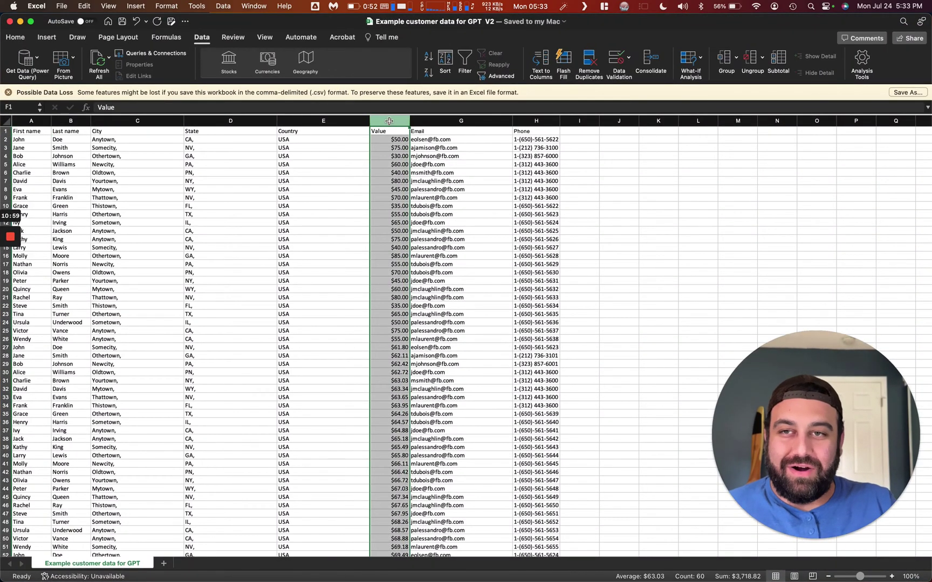
# Set the Value column's number format to General so it shows plain numbers
pyautogui.moveTo(388, 121); pyautogui.dragTo(463, 119)
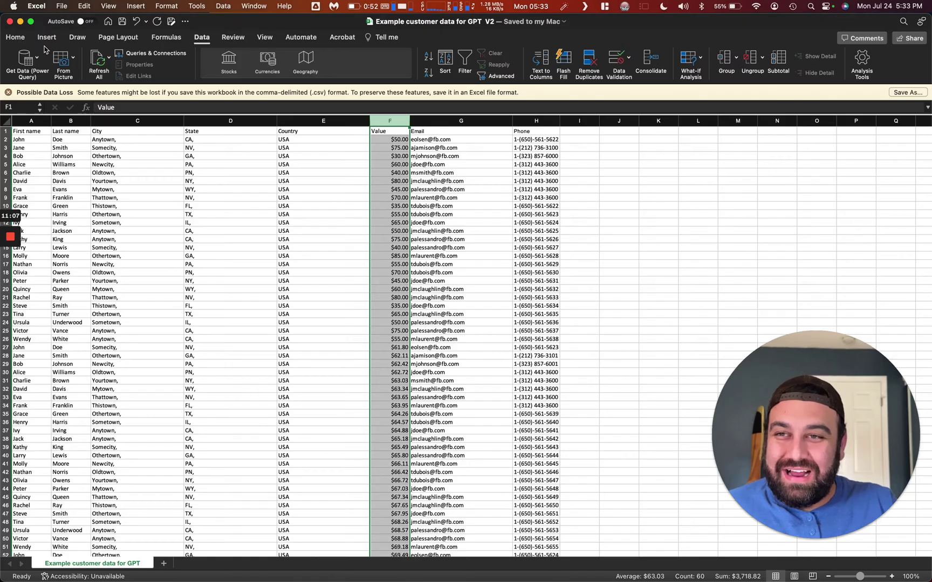
pyautogui.click(16, 37)
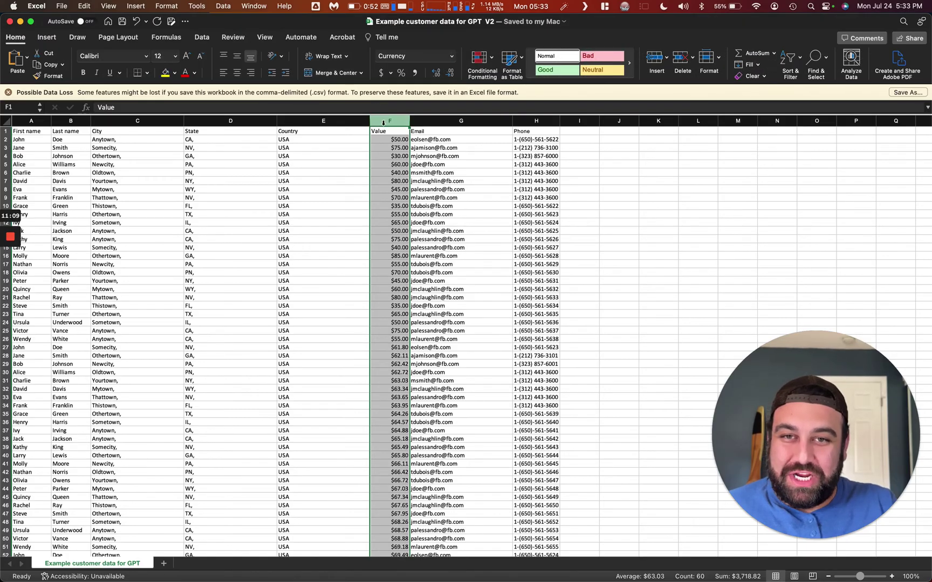
pyautogui.click(452, 56)
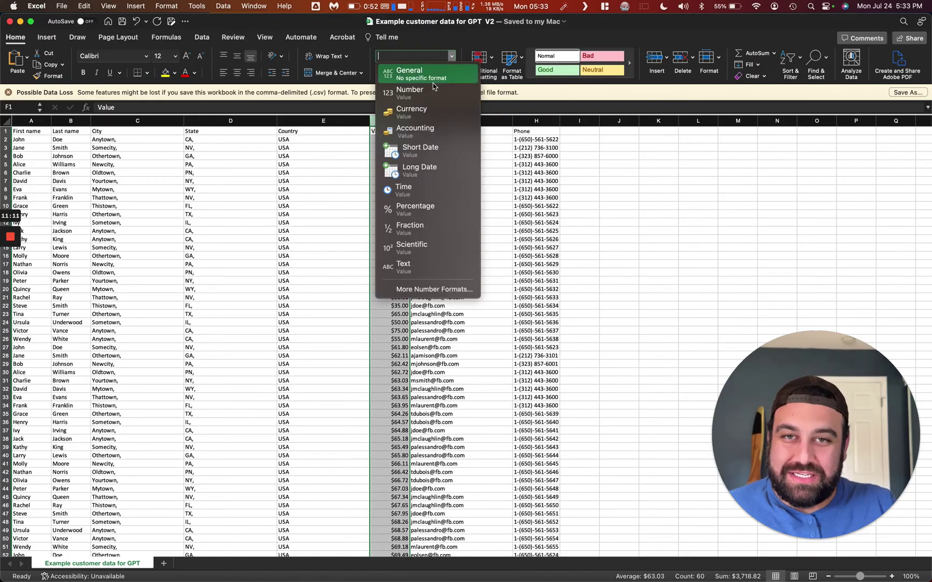
pyautogui.click(433, 75)
pyautogui.click(374, 182)
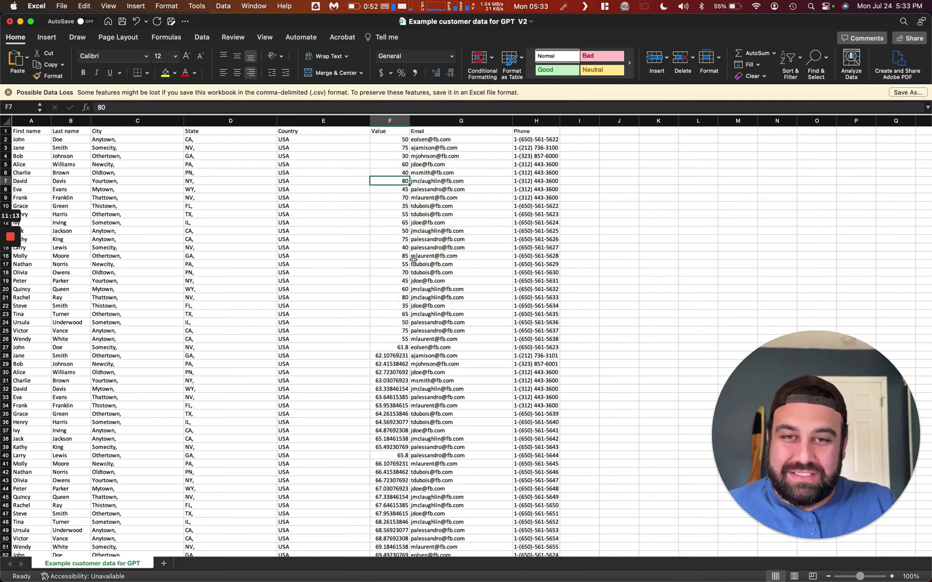
pyautogui.click(396, 132)
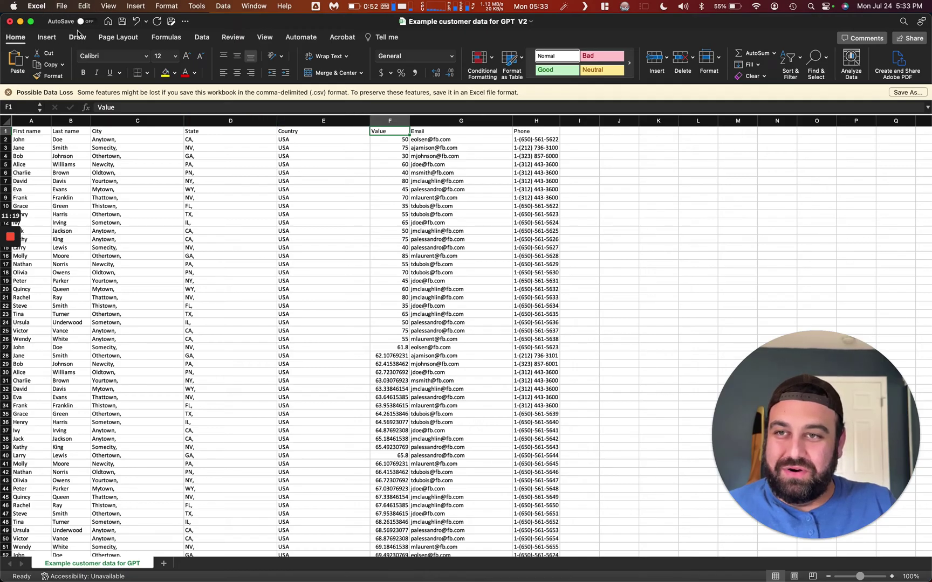
# Save the updated CSV and return to Ads Manager
pyautogui.click(64, 6)
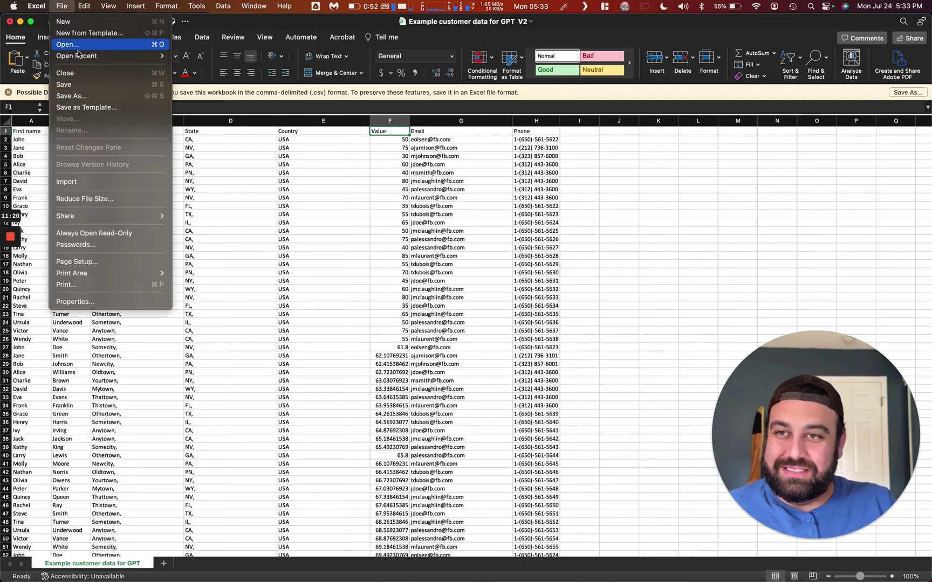
pyautogui.click(63, 84)
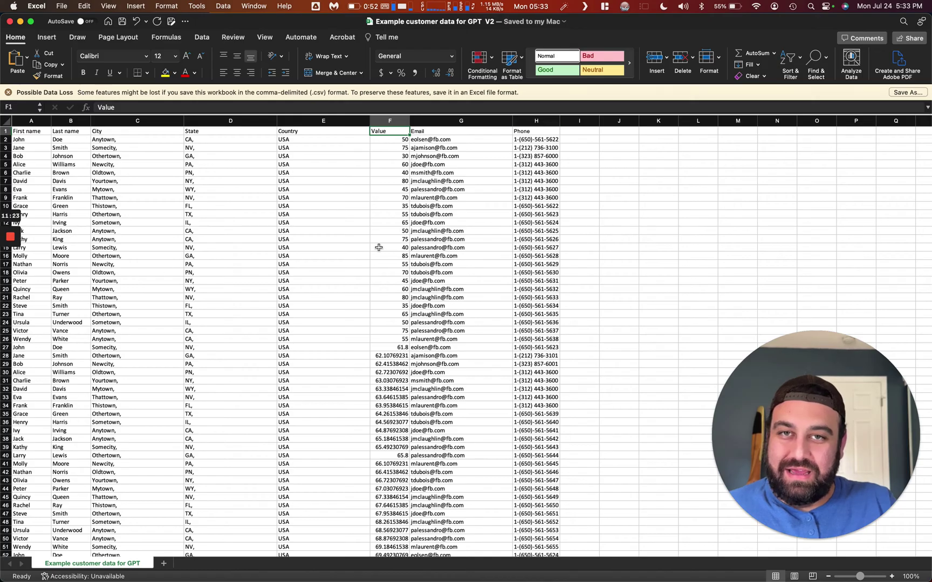
pyautogui.hotkey('ctrl', 'Up')
pyautogui.click(205, 156)
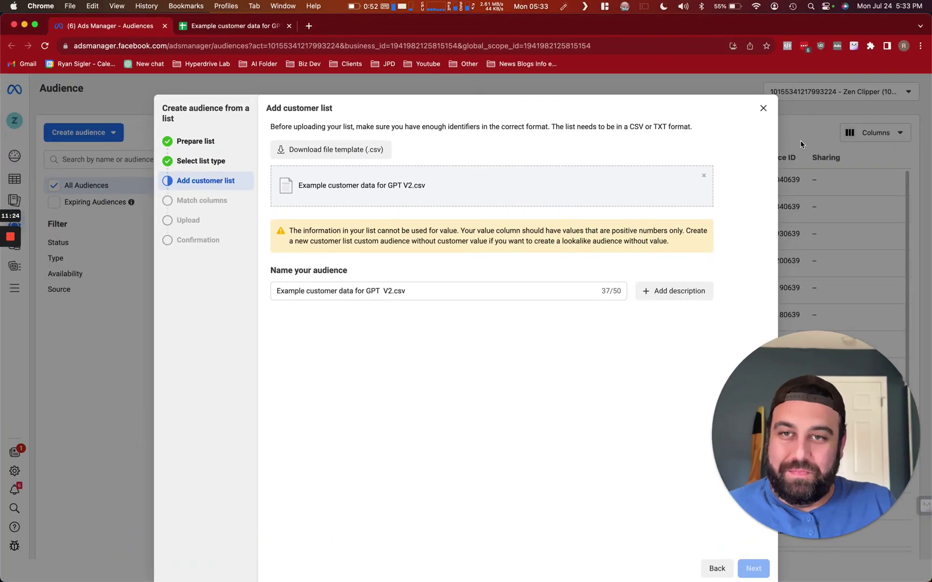
# Replace the uploaded file with the updated customer CSV and pick Value as the customer value column
pyautogui.click(704, 178)
pyautogui.click(550, 186)
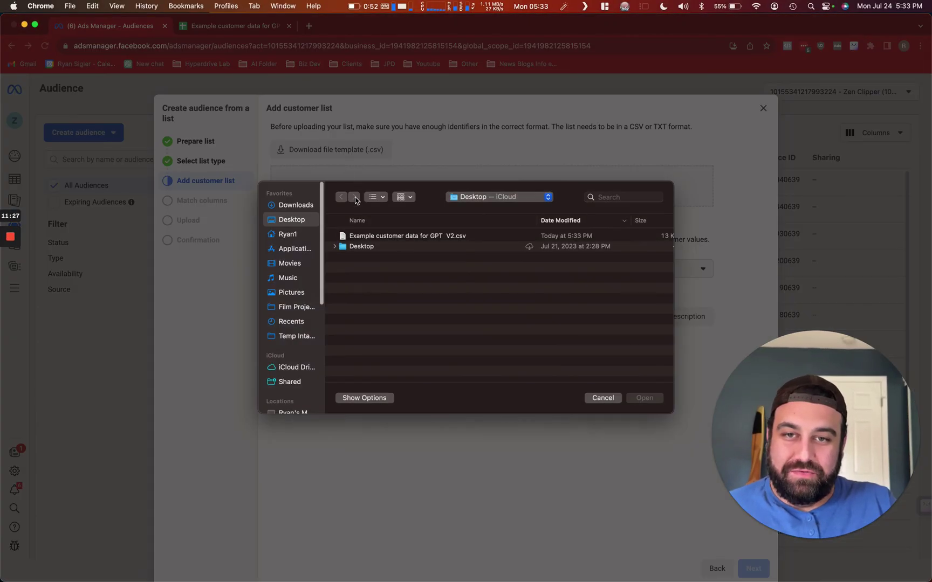
pyautogui.click(362, 236)
pyautogui.click(647, 401)
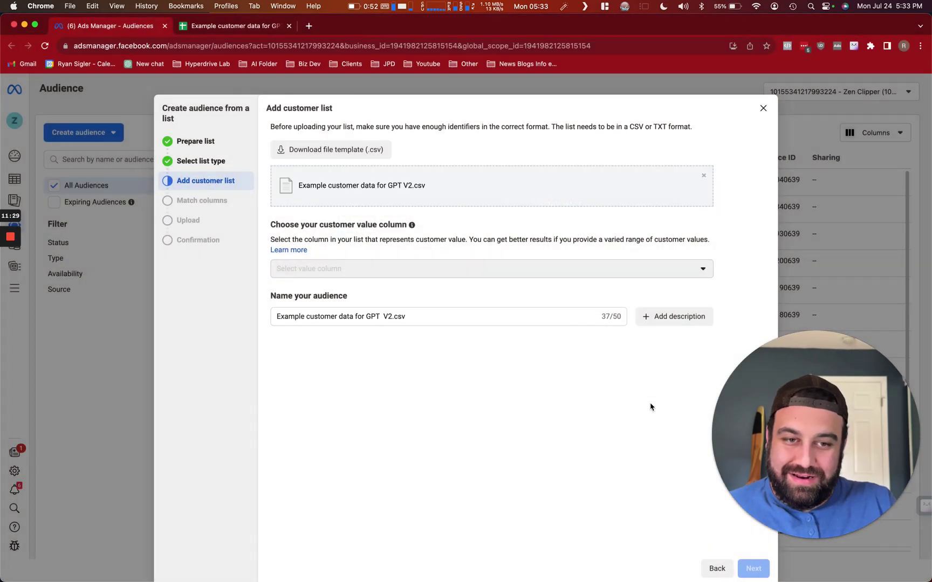
pyautogui.click(407, 268)
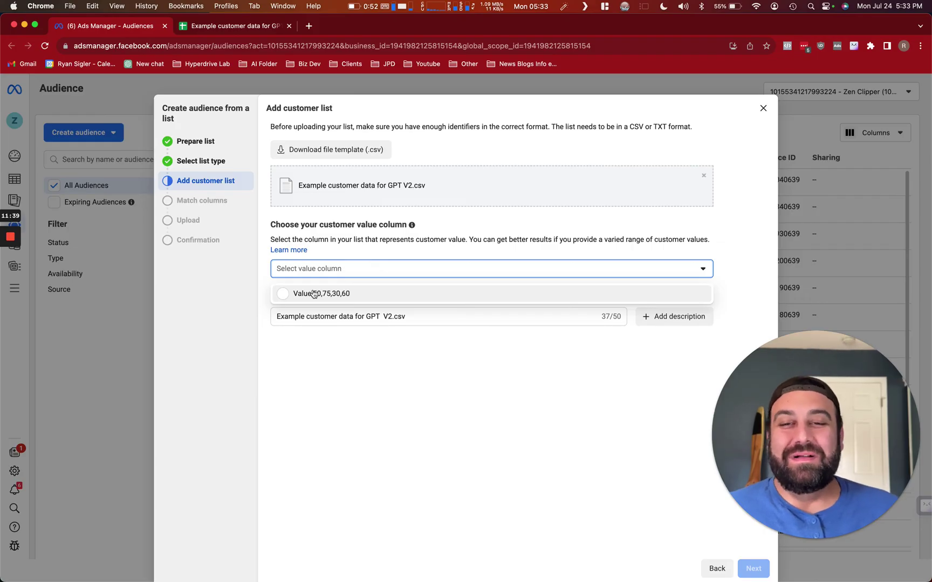
pyautogui.click(282, 294)
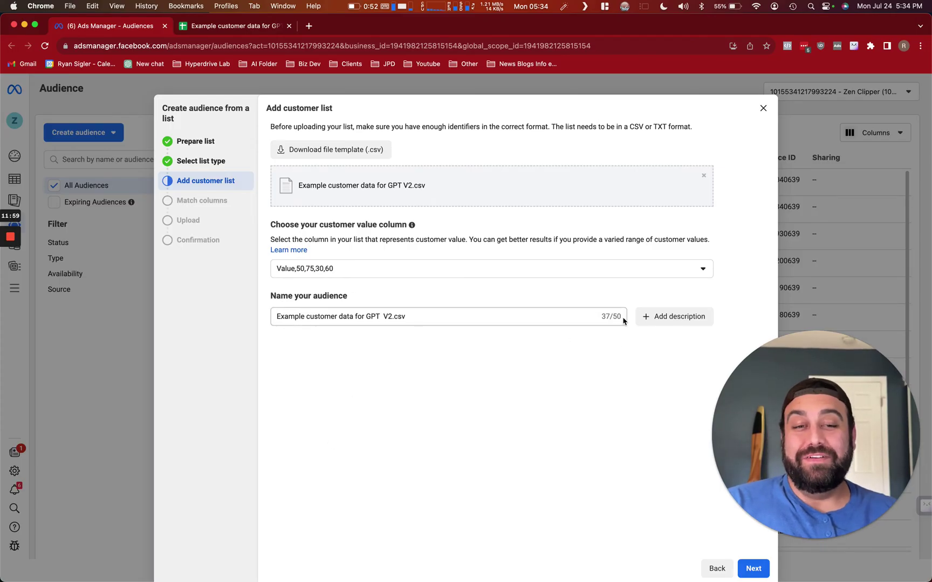
# Change the audience name to end with '| todays date' instead of '.csv', and add a description field
pyautogui.doubleClick(434, 317)
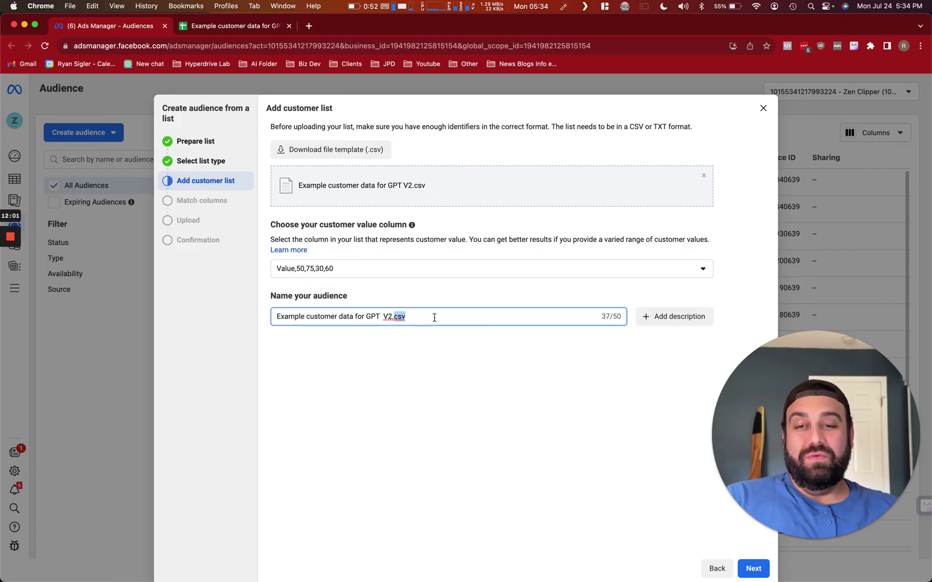
pyautogui.click(447, 321)
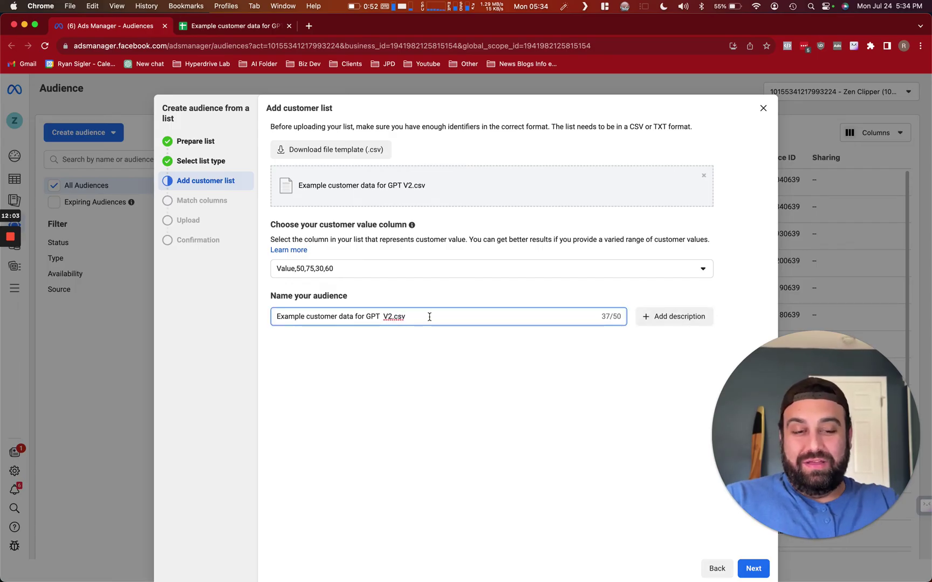
pyautogui.press('BackSpace')
pyautogui.press('BackSpace')
pyautogui.press('BackSpace')
pyautogui.press('BackSpace')
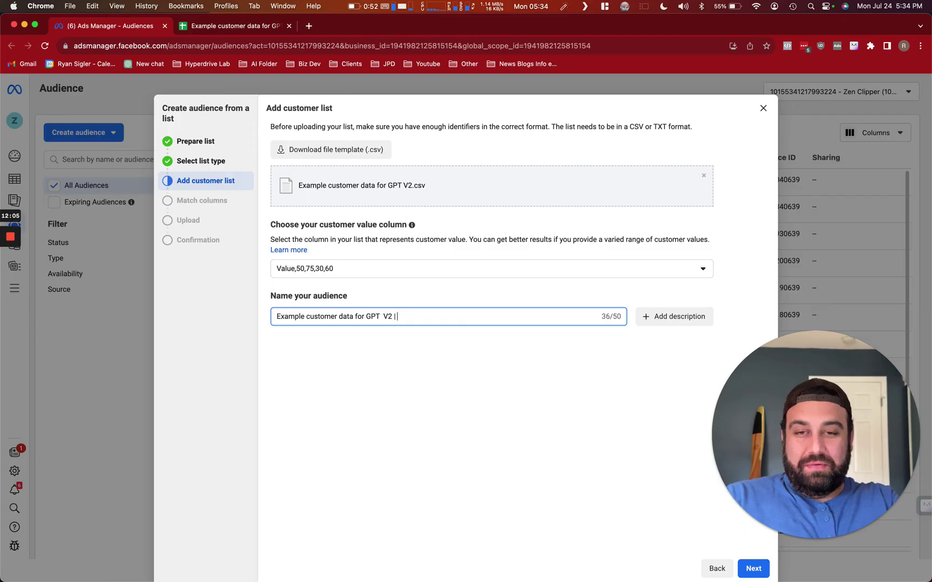
pyautogui.write('| toda')
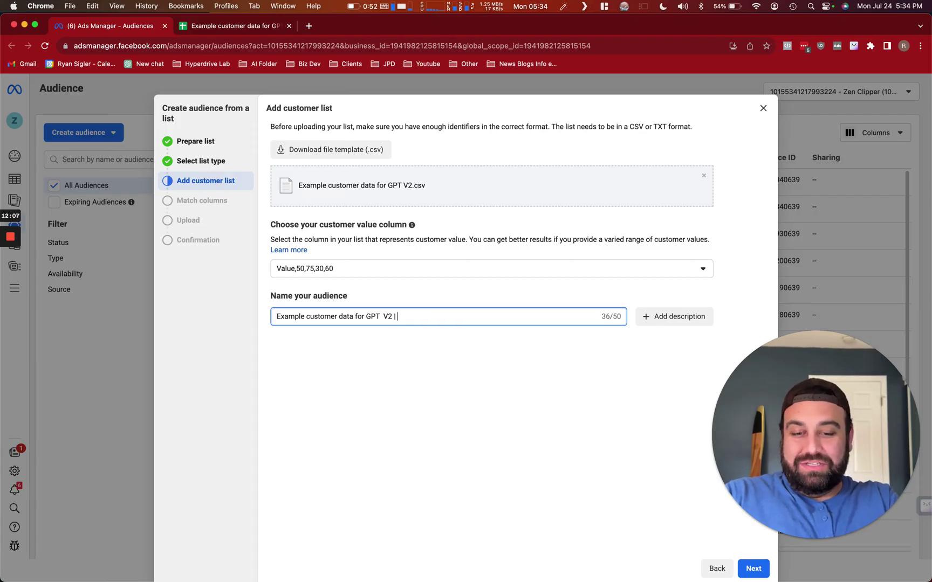
pyautogui.write('ys da')
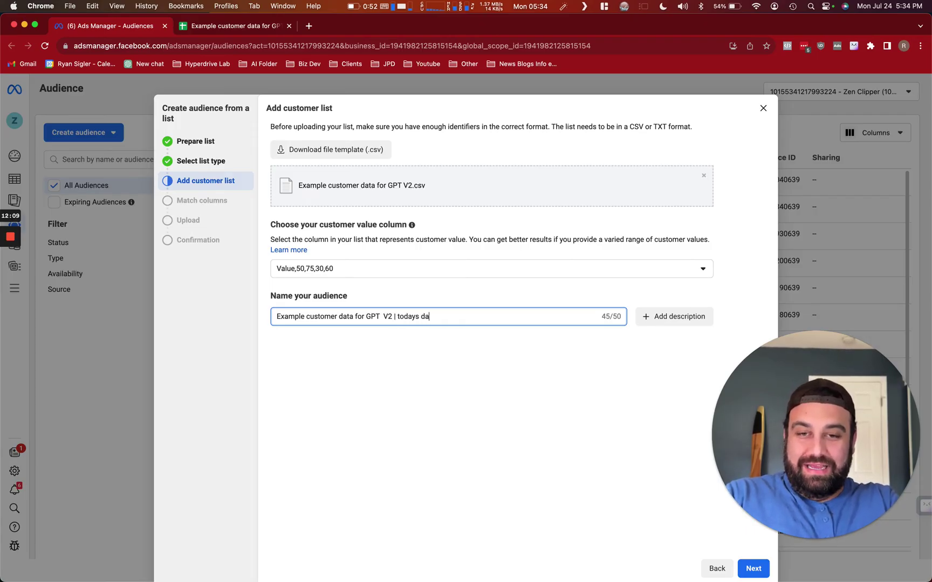
pyautogui.write('y')
pyautogui.press('BackSpace')
pyautogui.write('te')
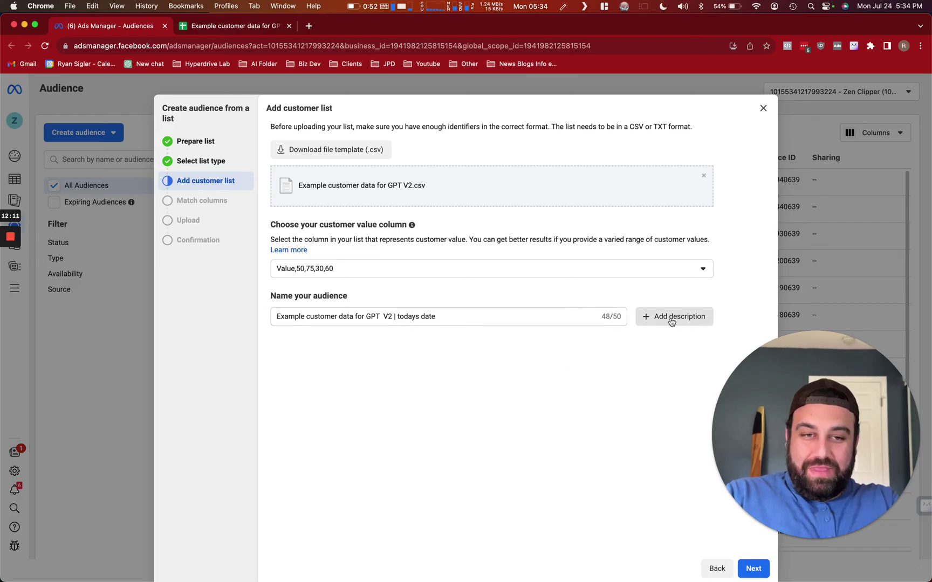
pyautogui.click(672, 317)
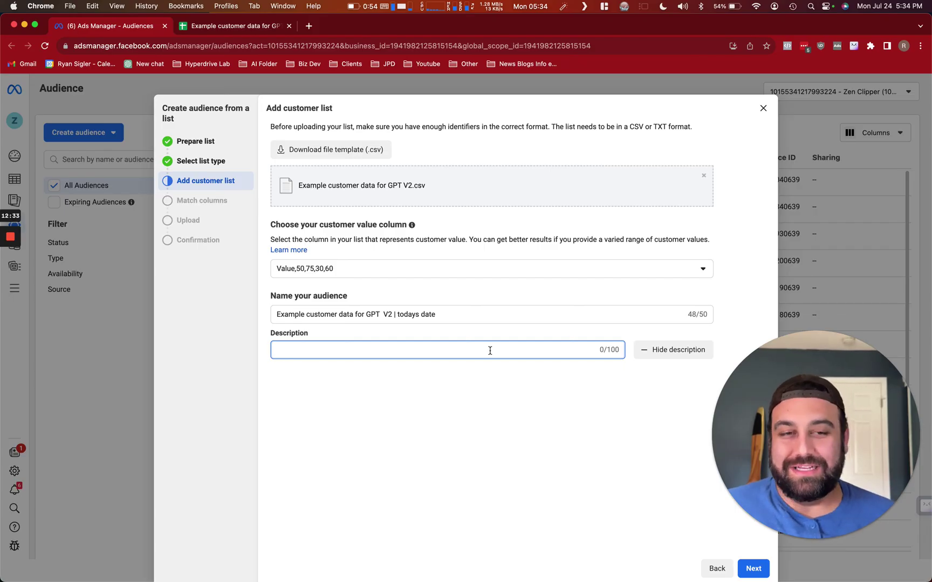
# Map the unmapped columns to First Name, Last Name, City and State/Province, then Import & create
pyautogui.click(754, 568)
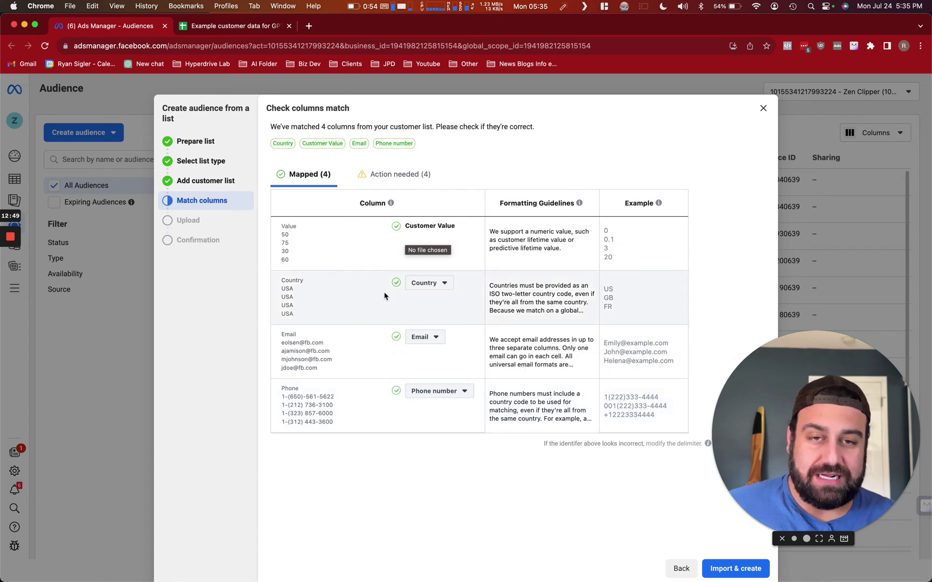
pyautogui.click(398, 178)
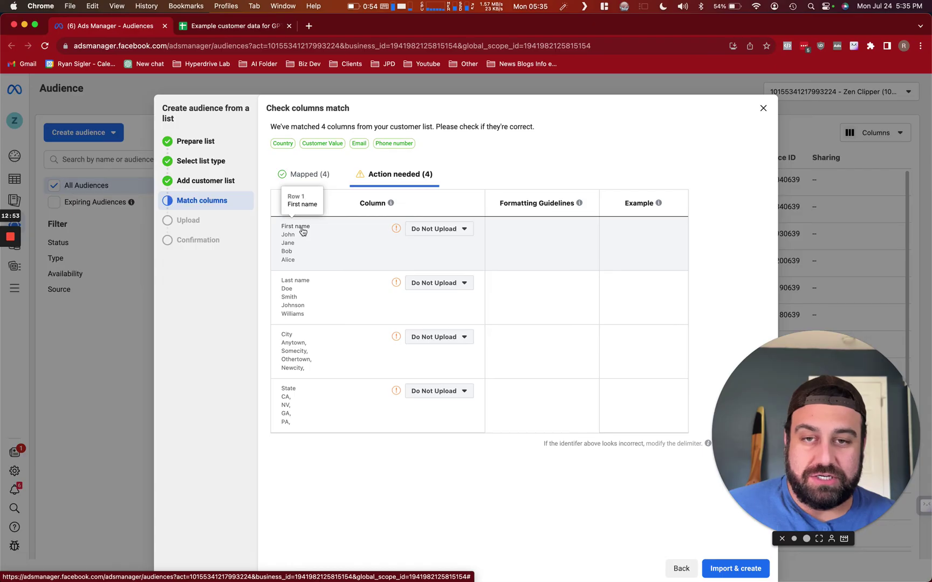
pyautogui.click(428, 231)
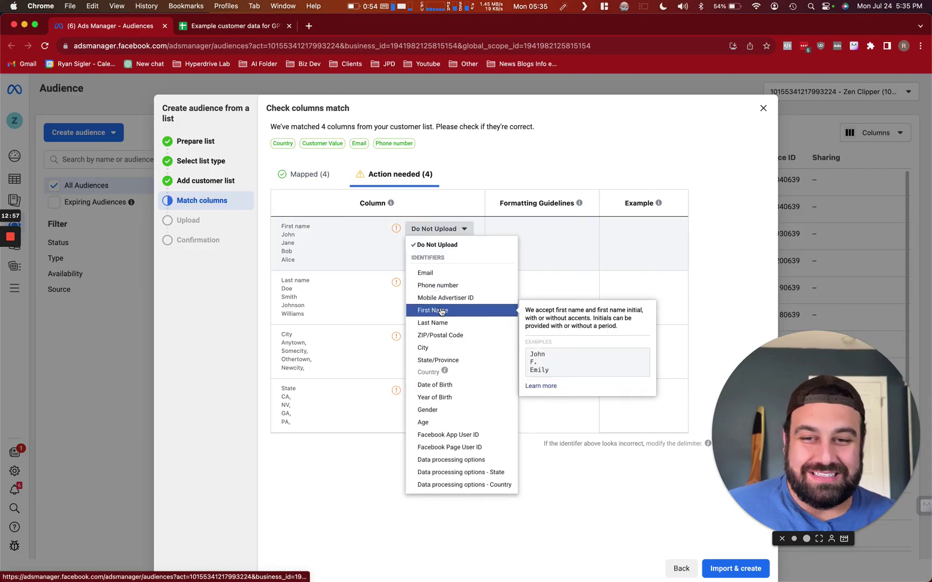
pyautogui.click(440, 311)
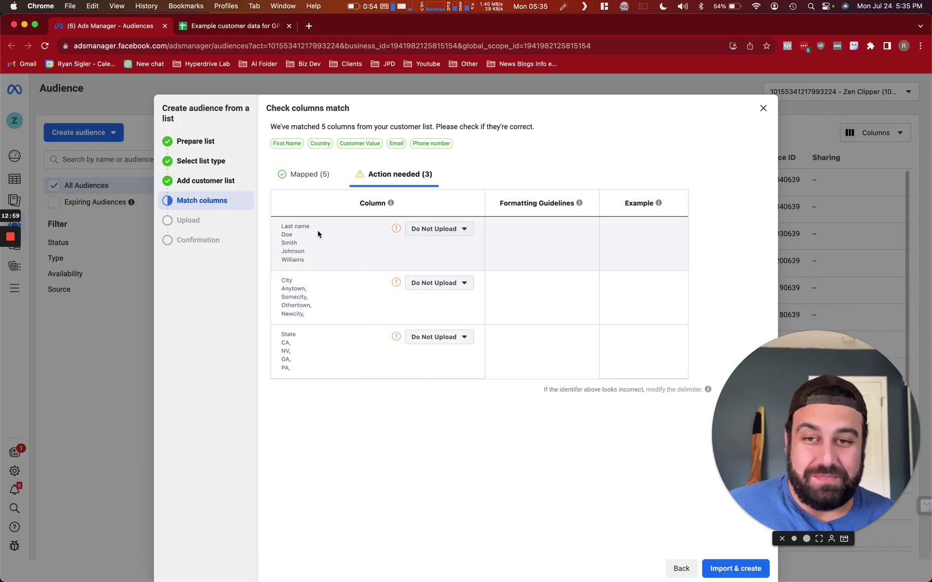
pyautogui.click(424, 232)
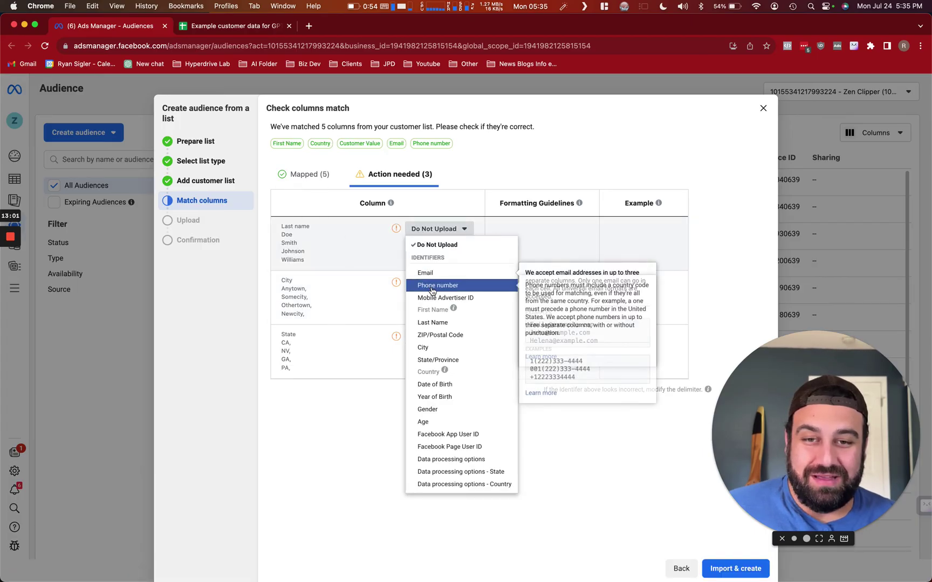
pyautogui.click(438, 323)
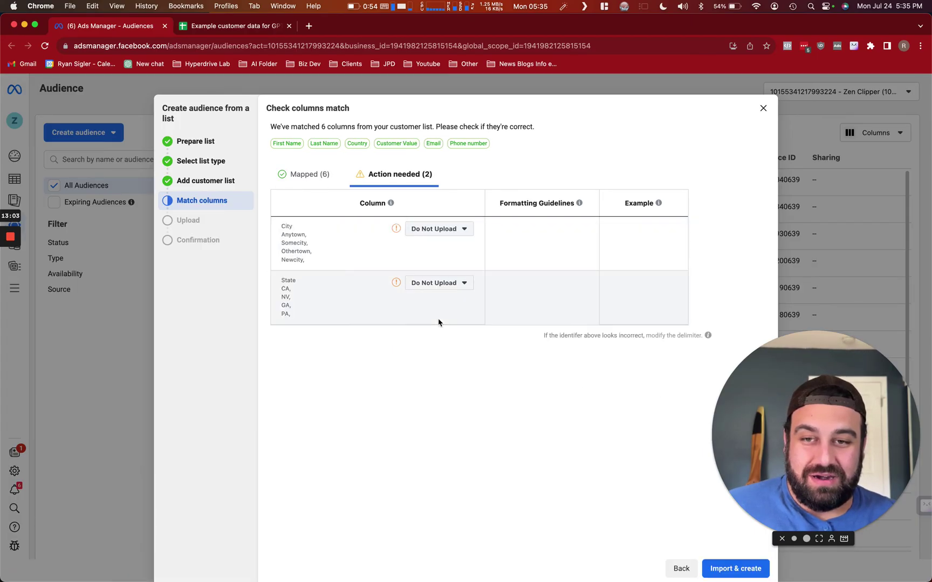
pyautogui.click(454, 236)
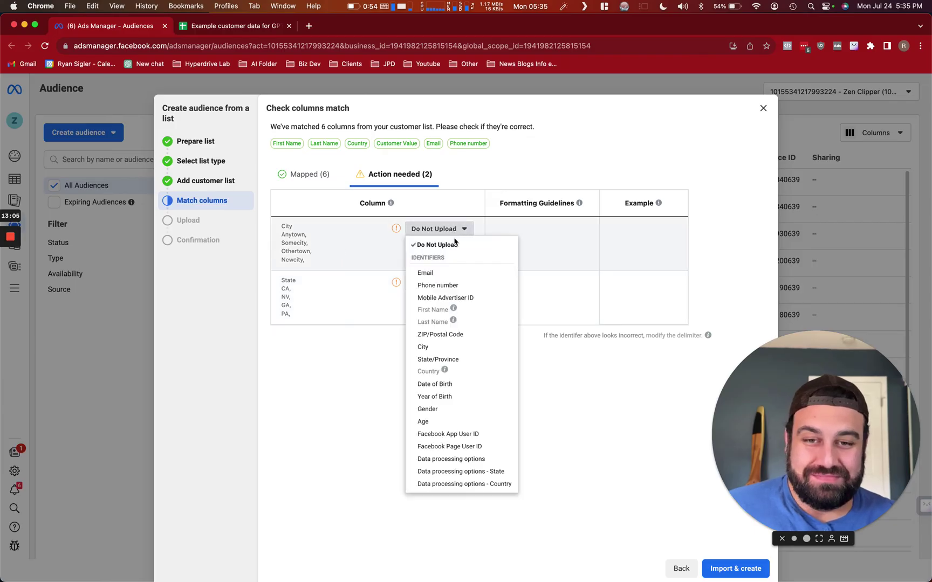
pyautogui.click(462, 348)
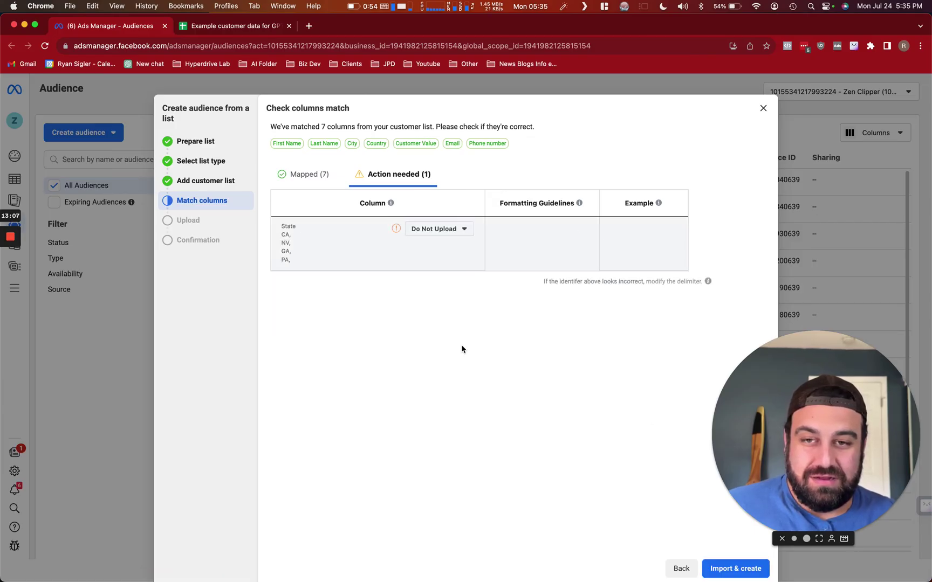
pyautogui.click(438, 229)
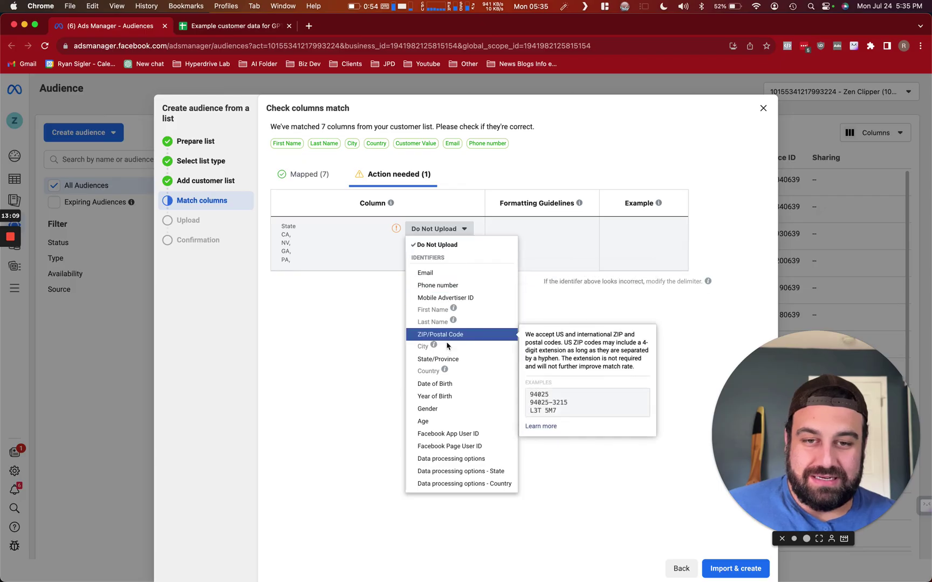
pyautogui.click(443, 362)
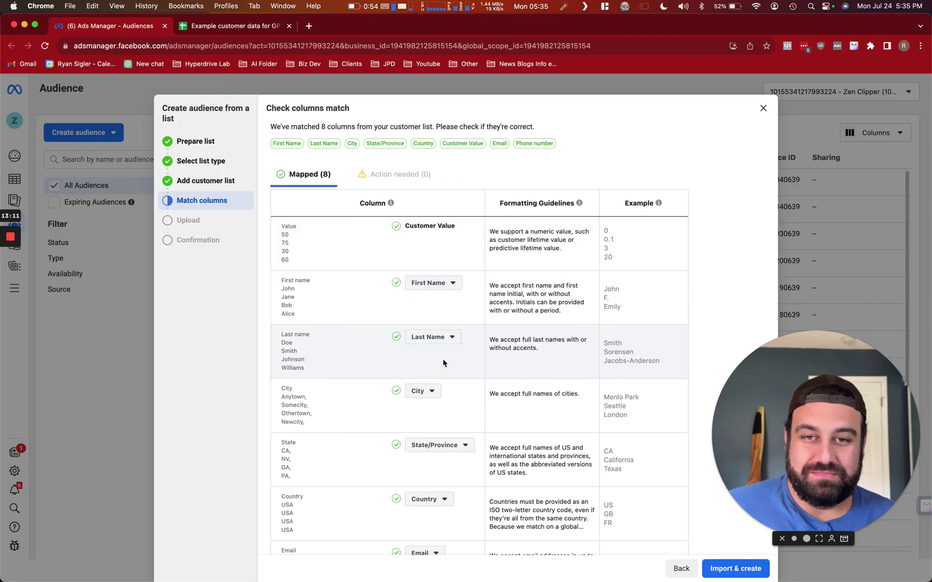
pyautogui.scroll(-5, 409, 280)
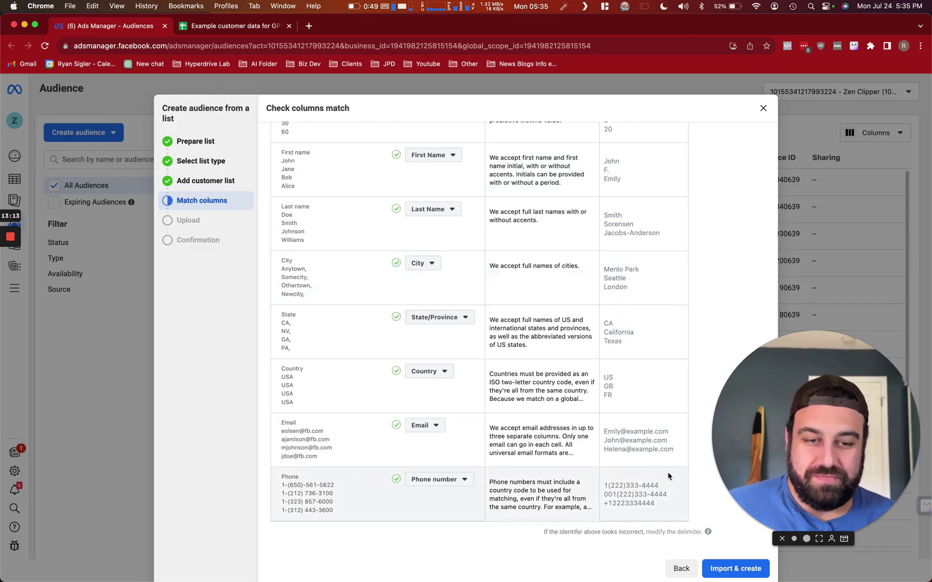
pyautogui.click(713, 566)
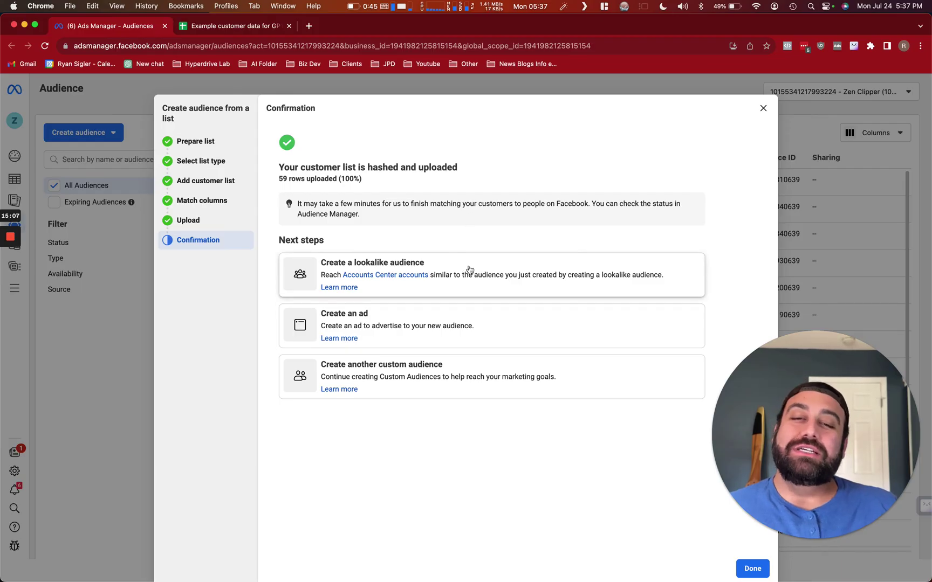
# Create a lookalike from the new customer list with United States as the audience location
pyautogui.click(493, 278)
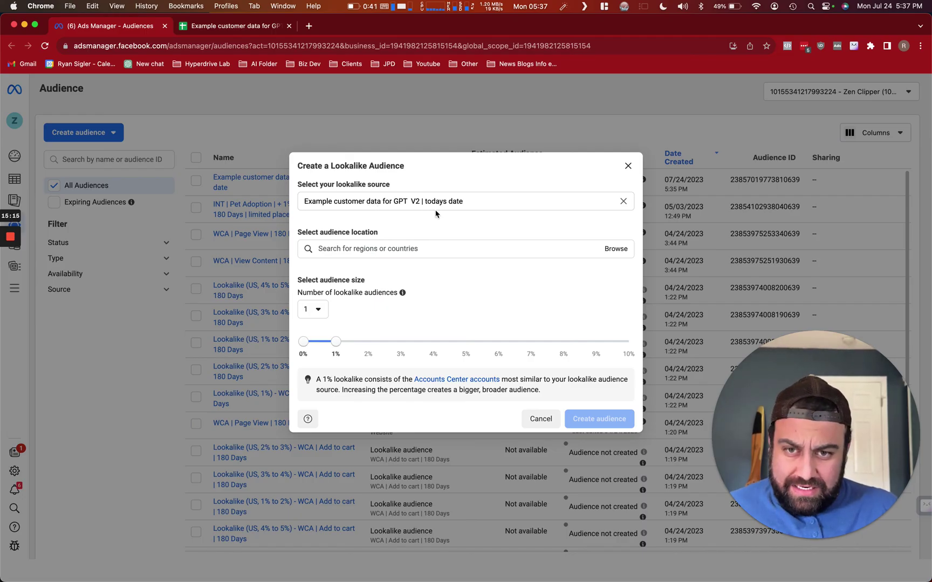
pyautogui.click(416, 247)
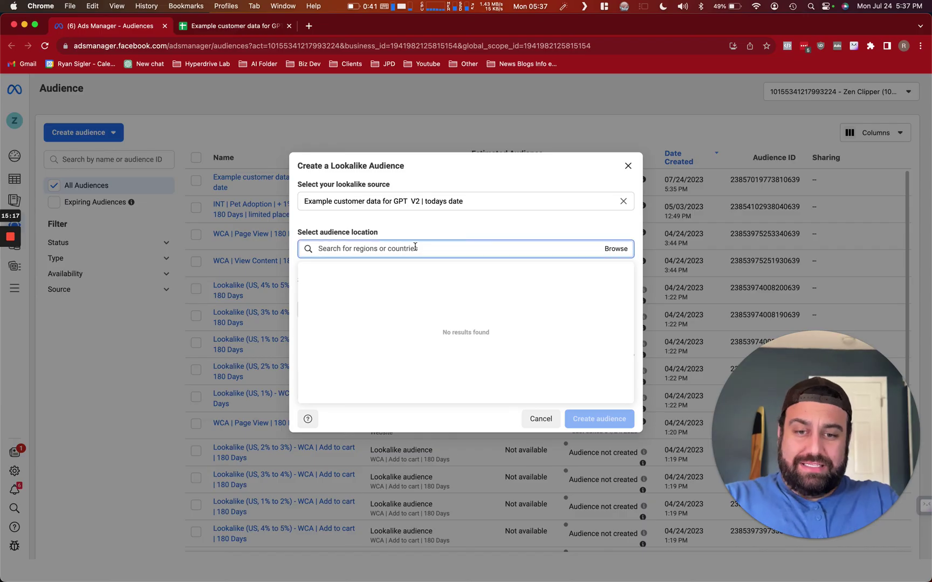
pyautogui.write('united')
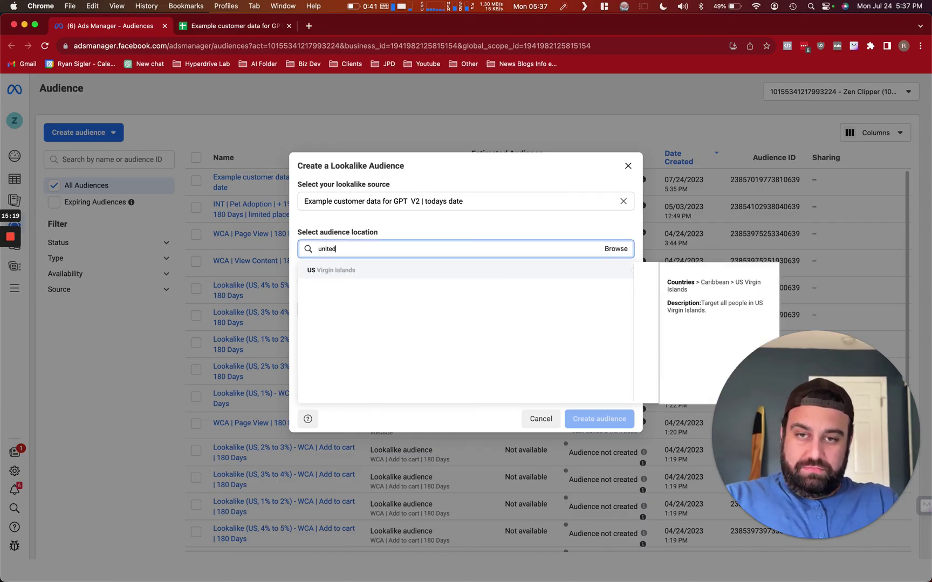
pyautogui.click(408, 306)
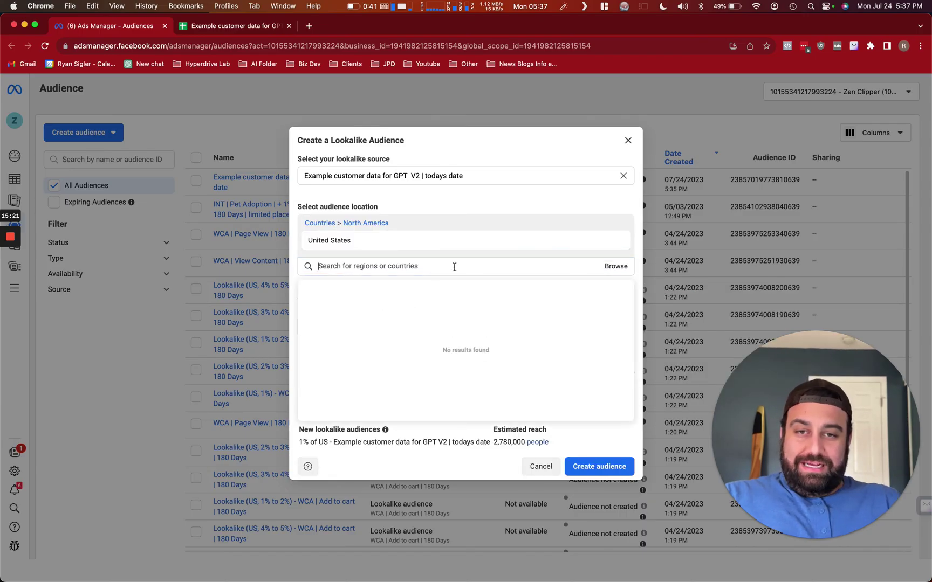
pyautogui.click(496, 211)
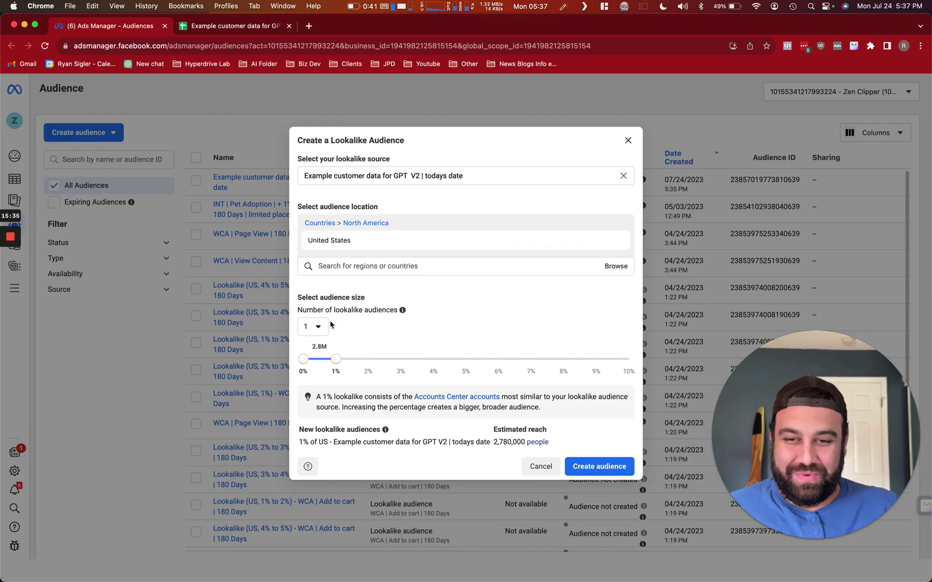
# Choose 5 lookalike audiences so the US set spans 1% to 5%, about 2,780,000 people each
pyautogui.click(322, 334)
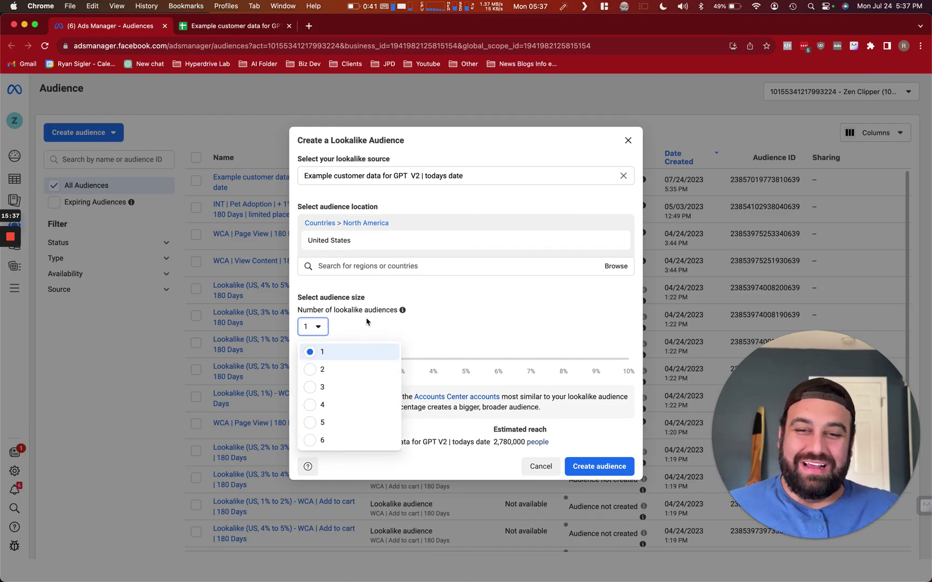
pyautogui.click(345, 351)
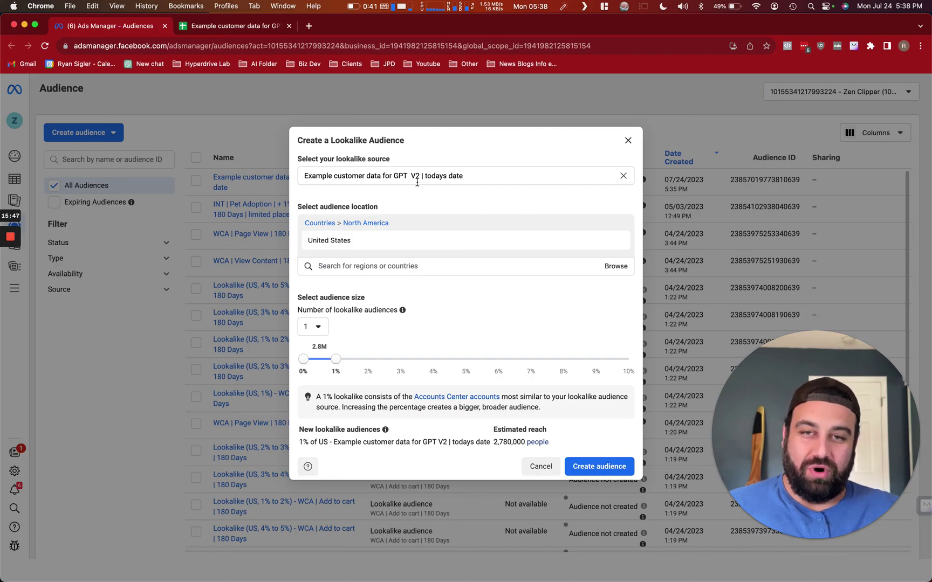
pyautogui.click(319, 327)
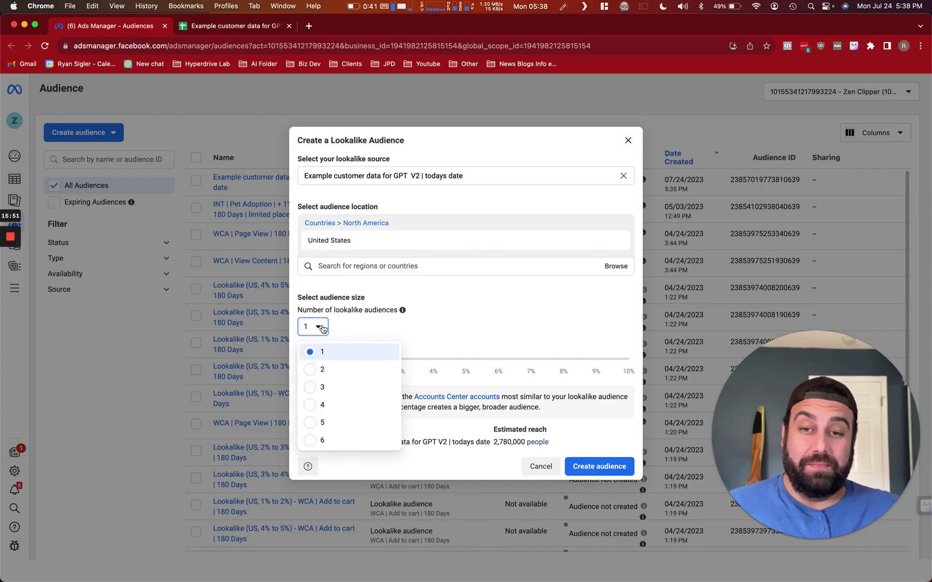
pyautogui.click(322, 423)
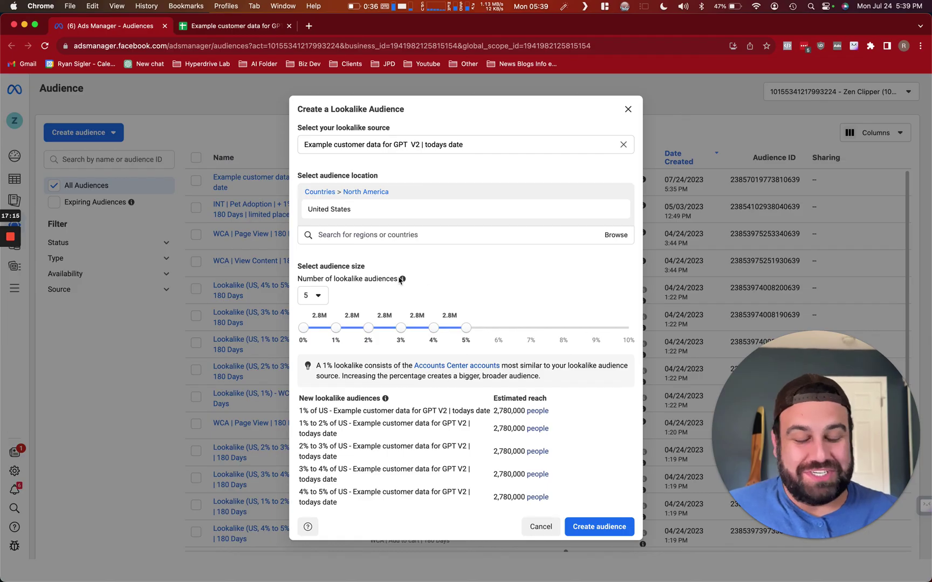
pyautogui.moveTo(401, 280)
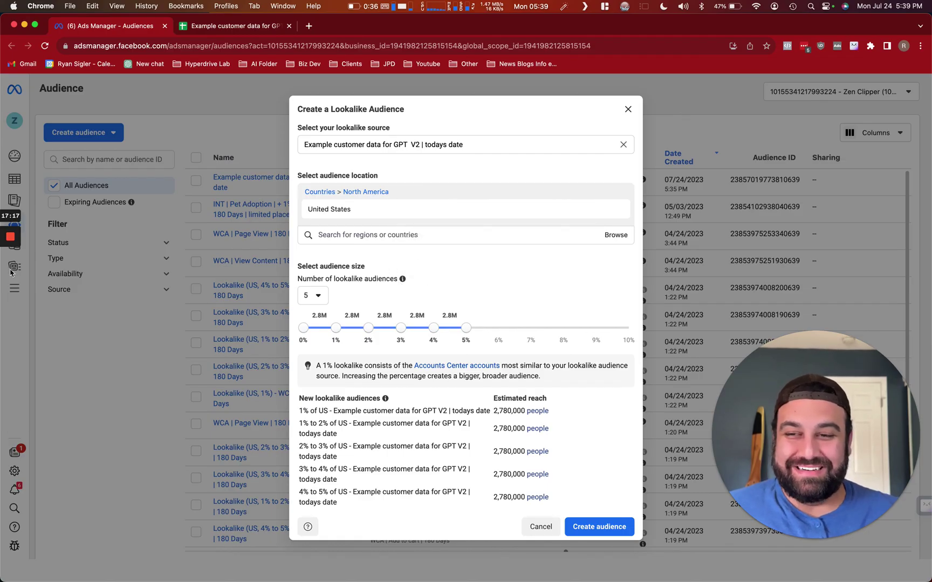